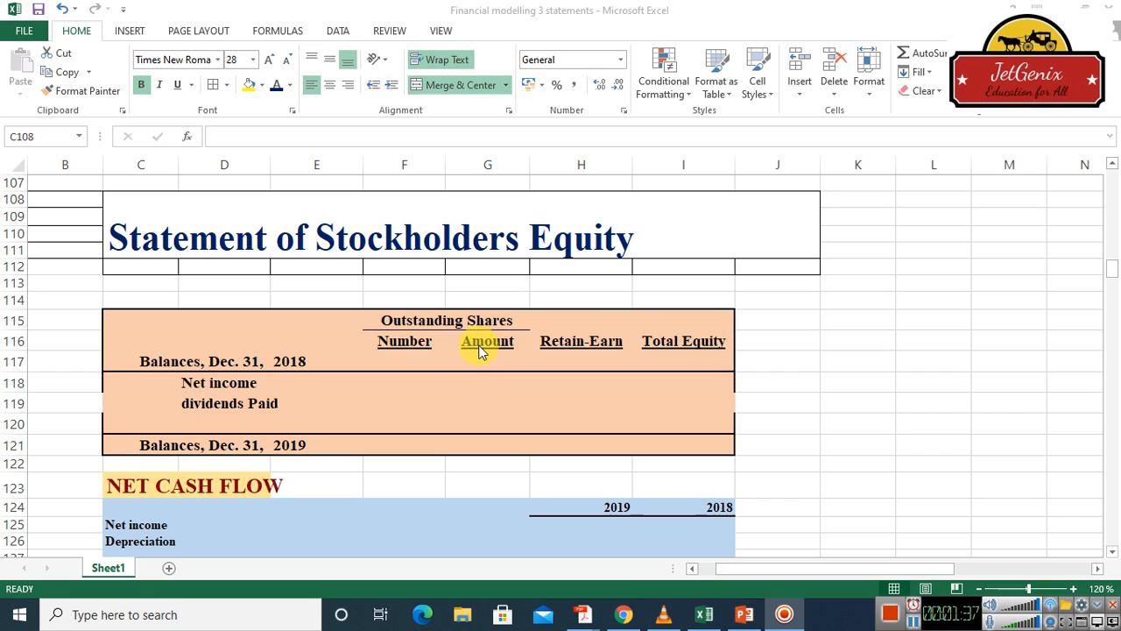
Link the Dec. 31, 2018 outstanding share number in F117 to the 2018 Outstanding (in millions) value in I28
click(398, 361)
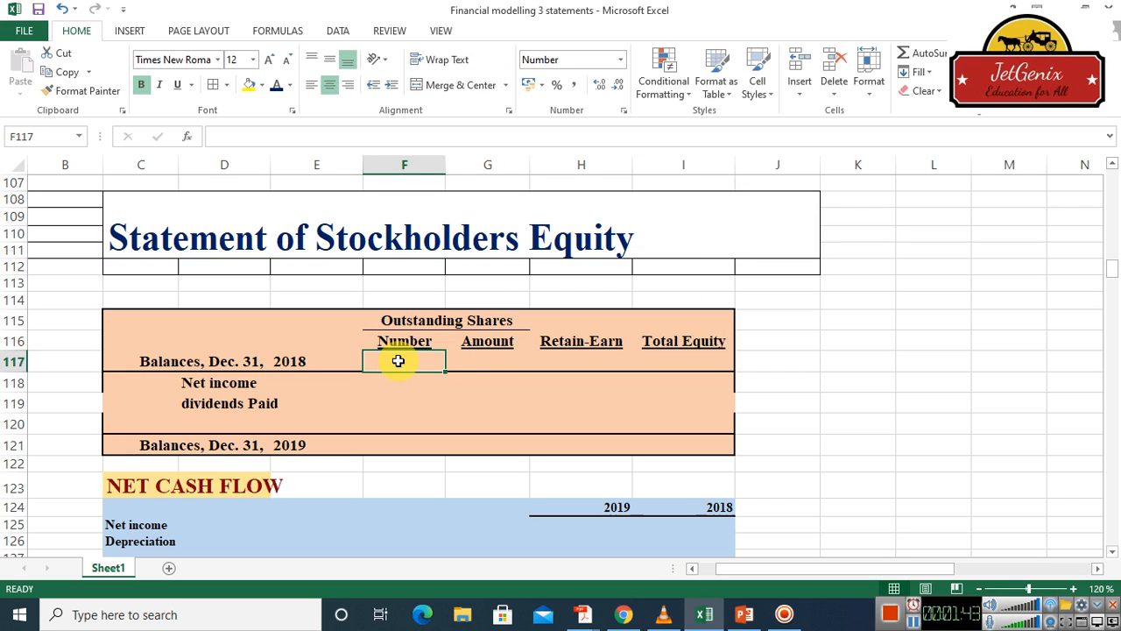
text(=)
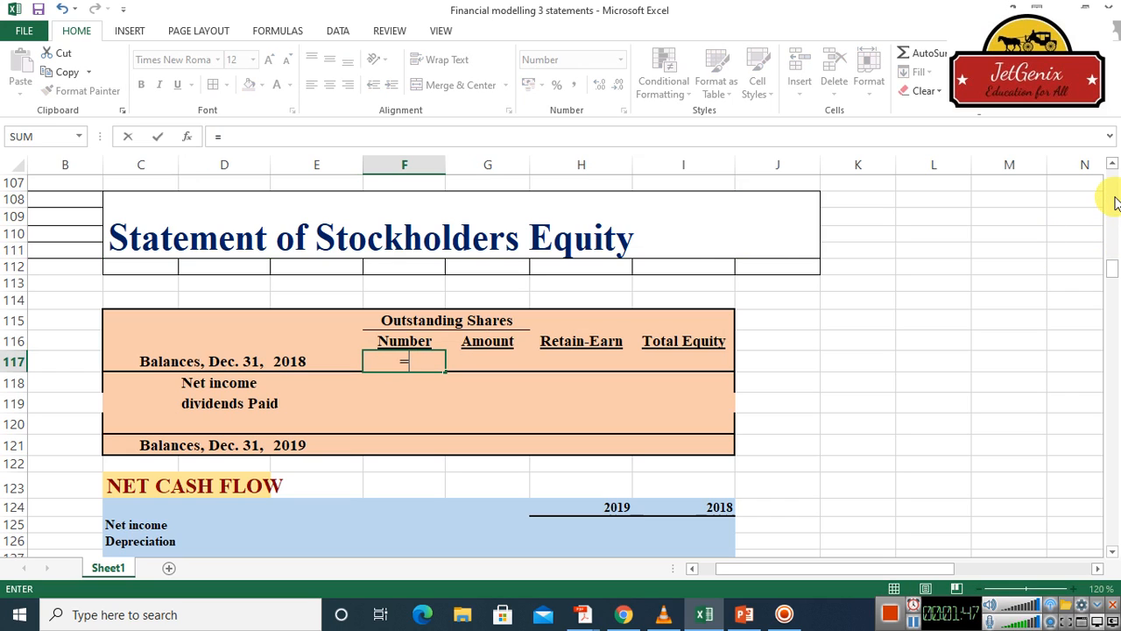
scroll(1115, 202, up, 20)
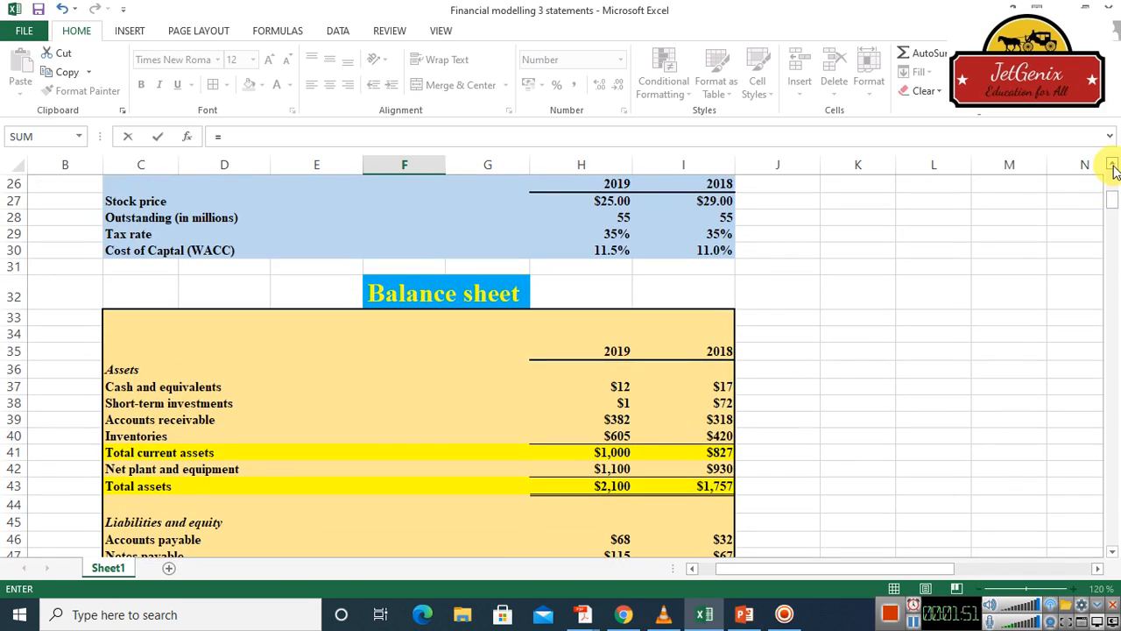
click(1114, 165)
click(1113, 165)
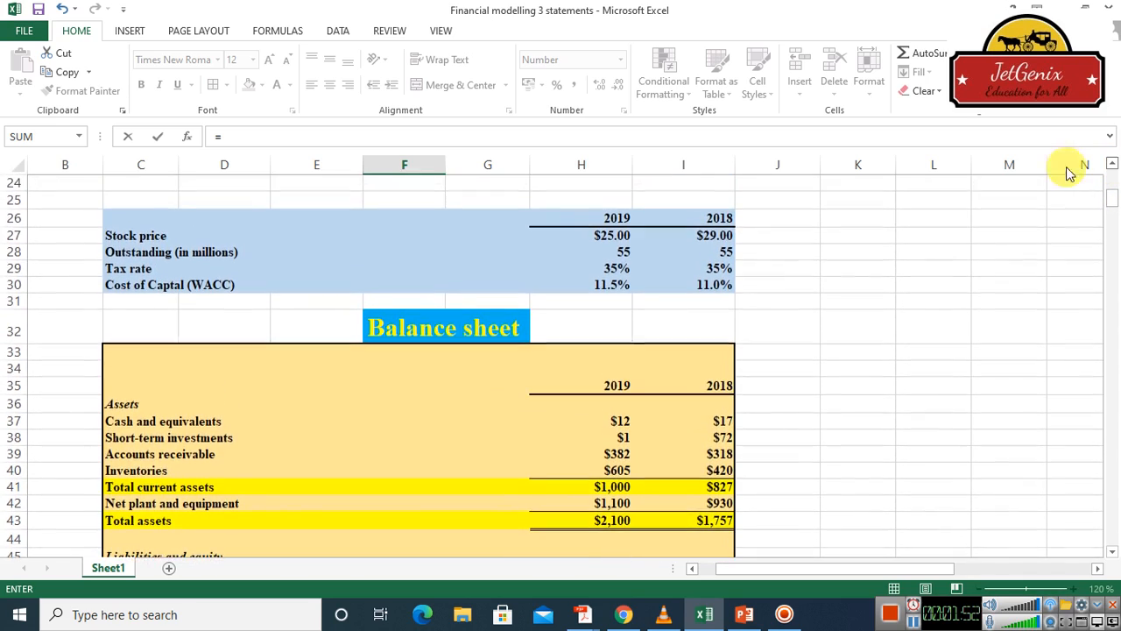
click(719, 254)
key(Return)
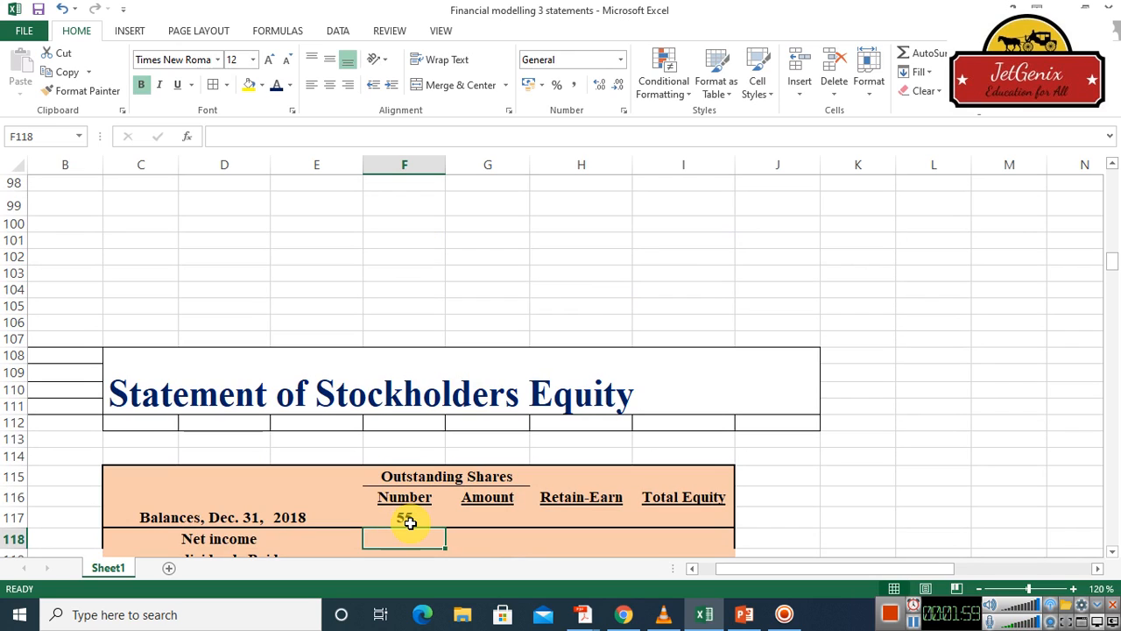
Link the Dec. 31, 2018 share amount in G117 to the balance sheet's 2018 common stock with =I53
click(493, 518)
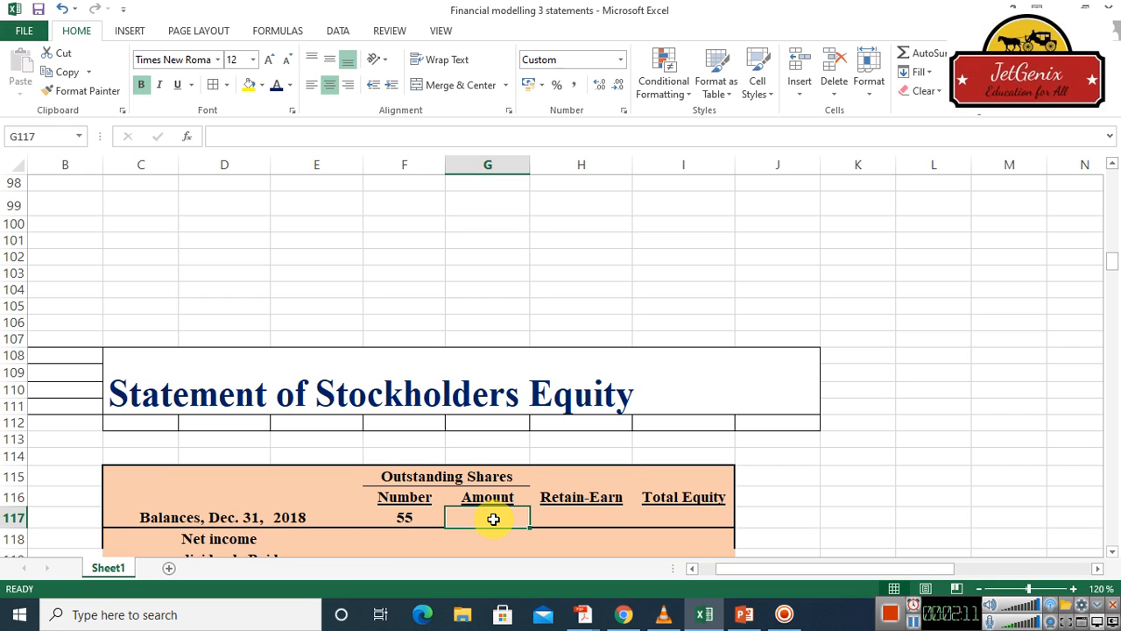
text(=)
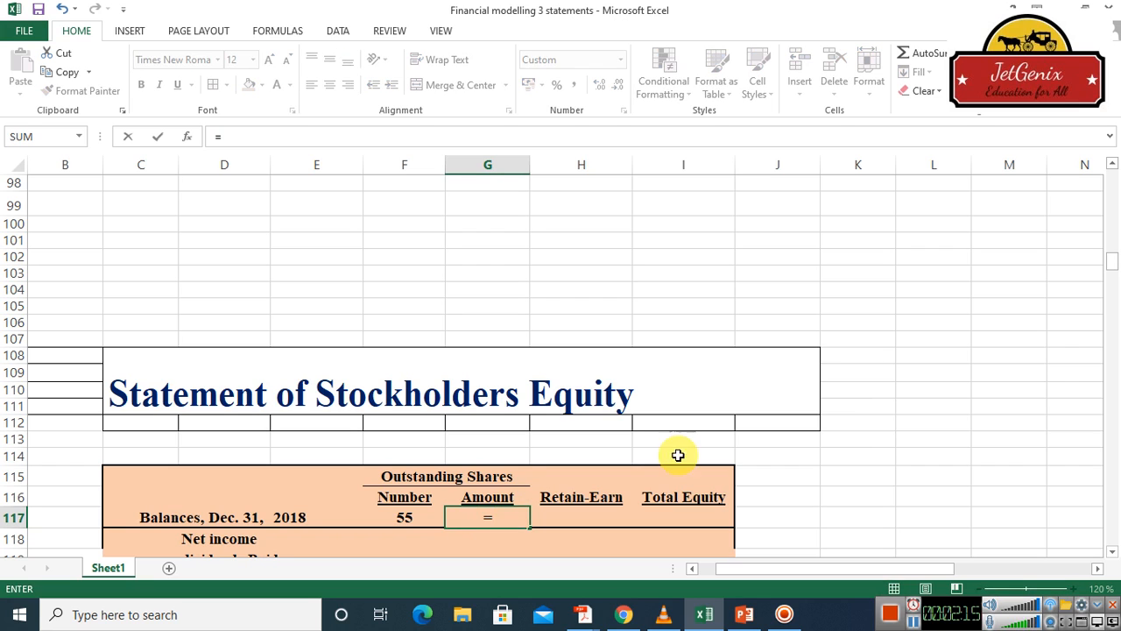
drag(1114, 172, 1114, 171)
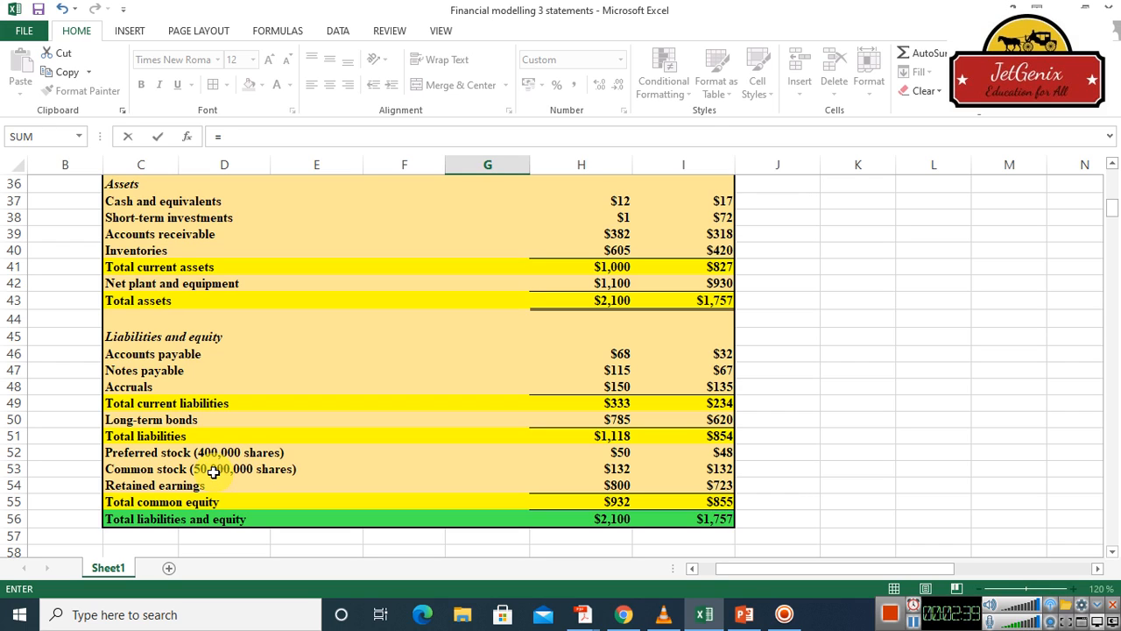
click(724, 469)
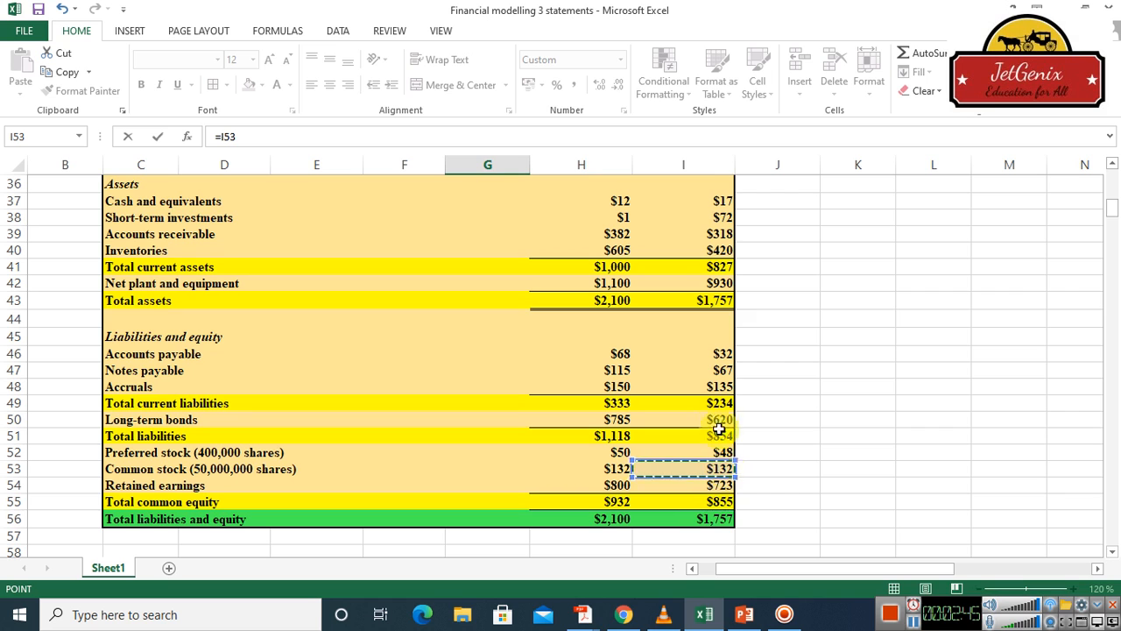
click(1113, 165)
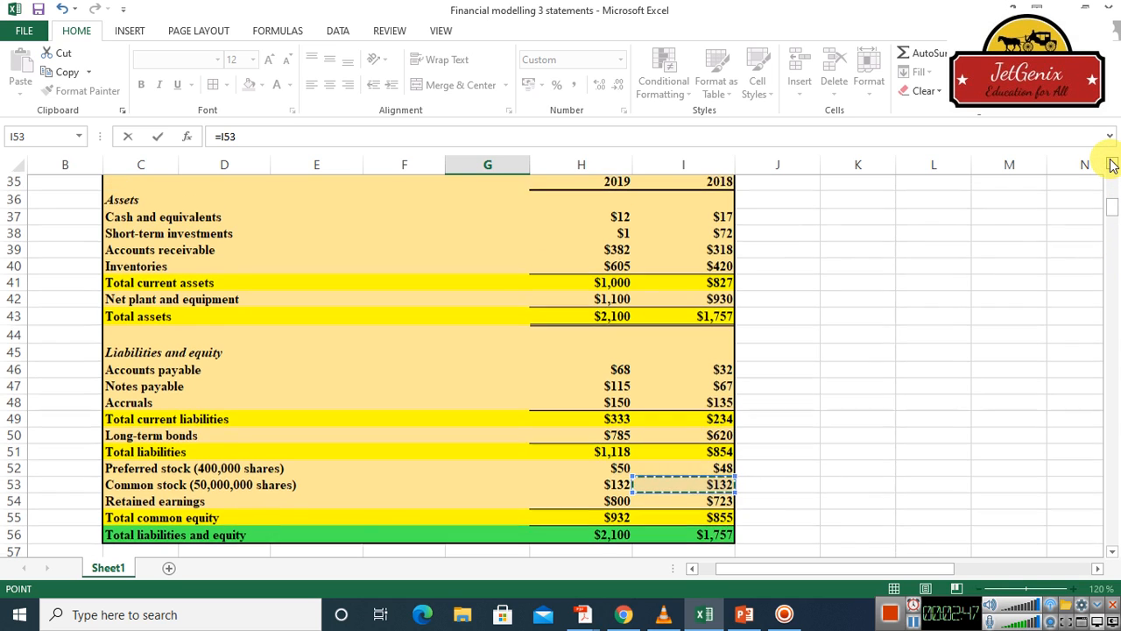
double_click(1112, 165)
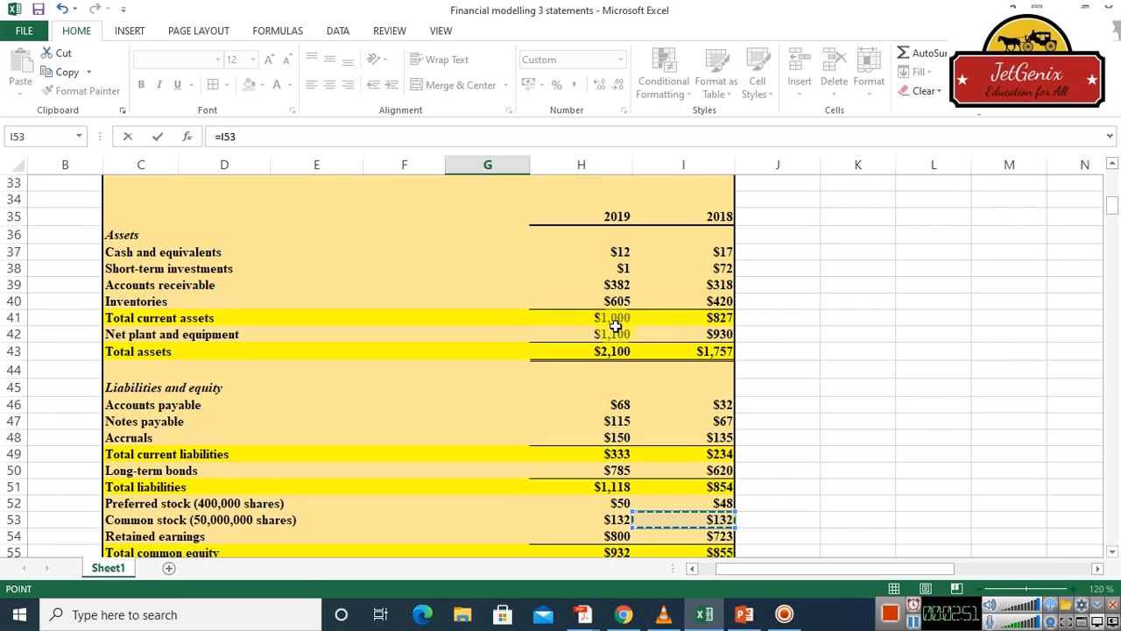
click(708, 523)
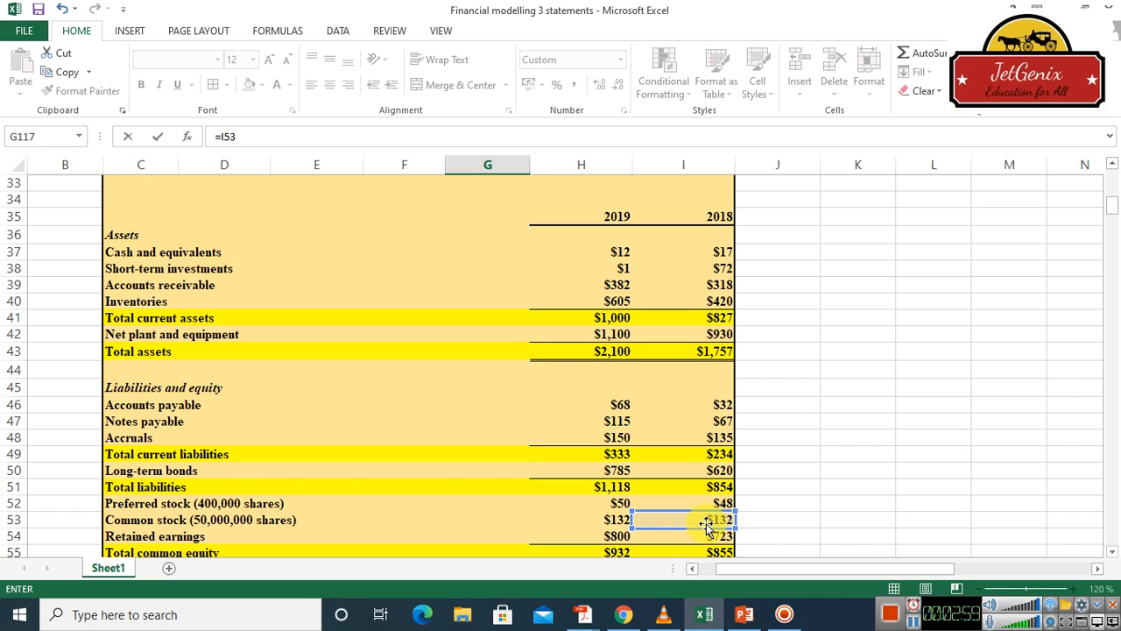
click(704, 522)
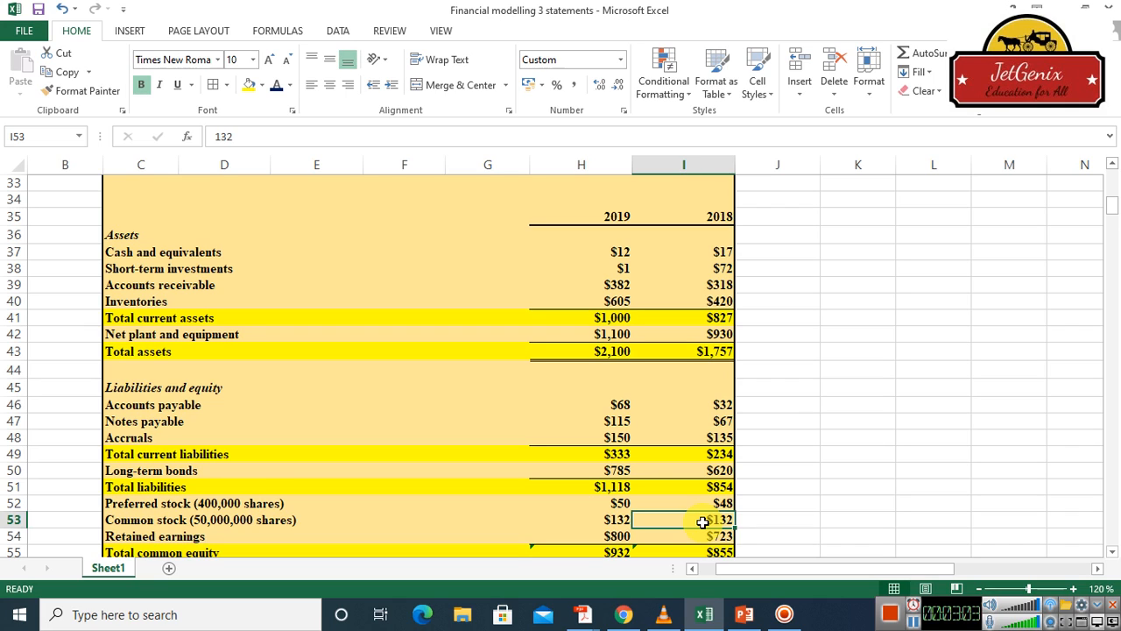
click(793, 483)
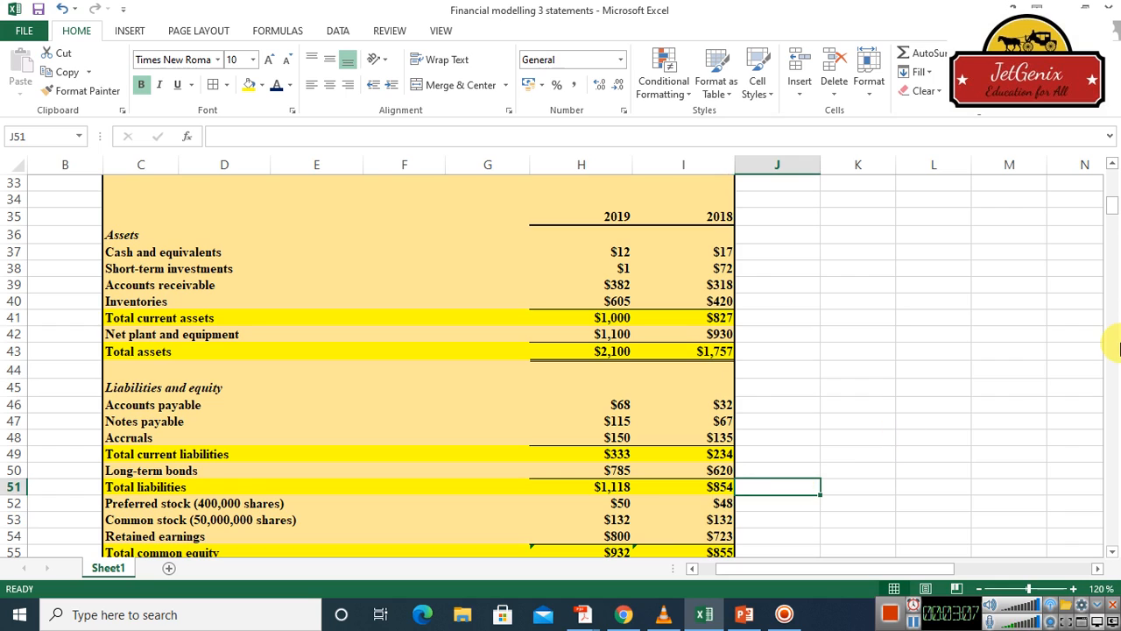
click(1115, 517)
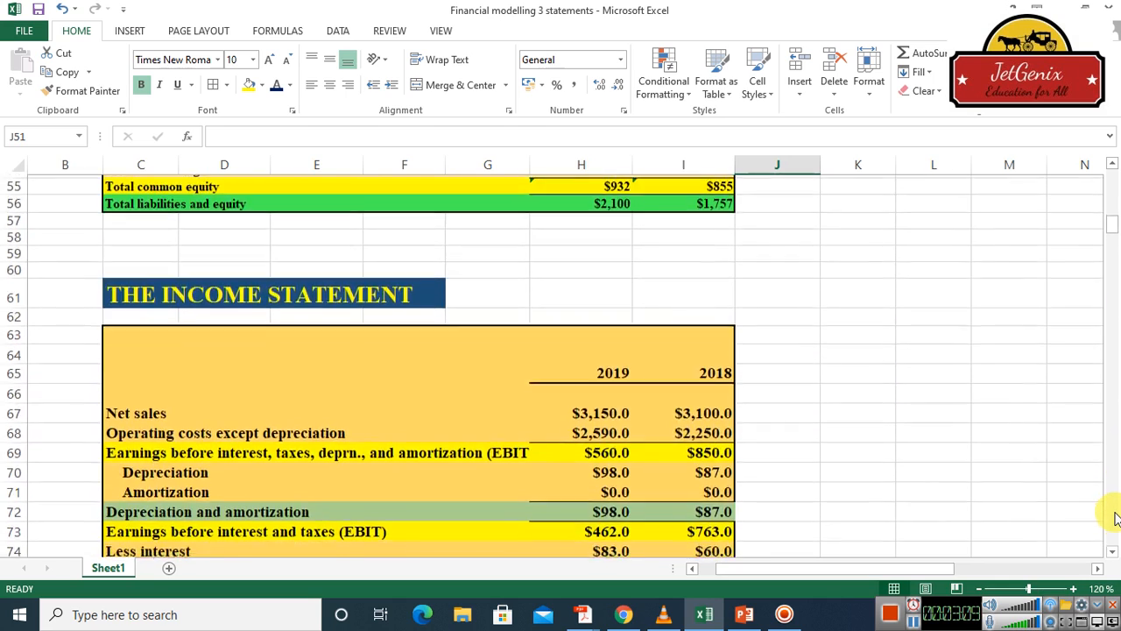
scroll(1115, 517, down, 20)
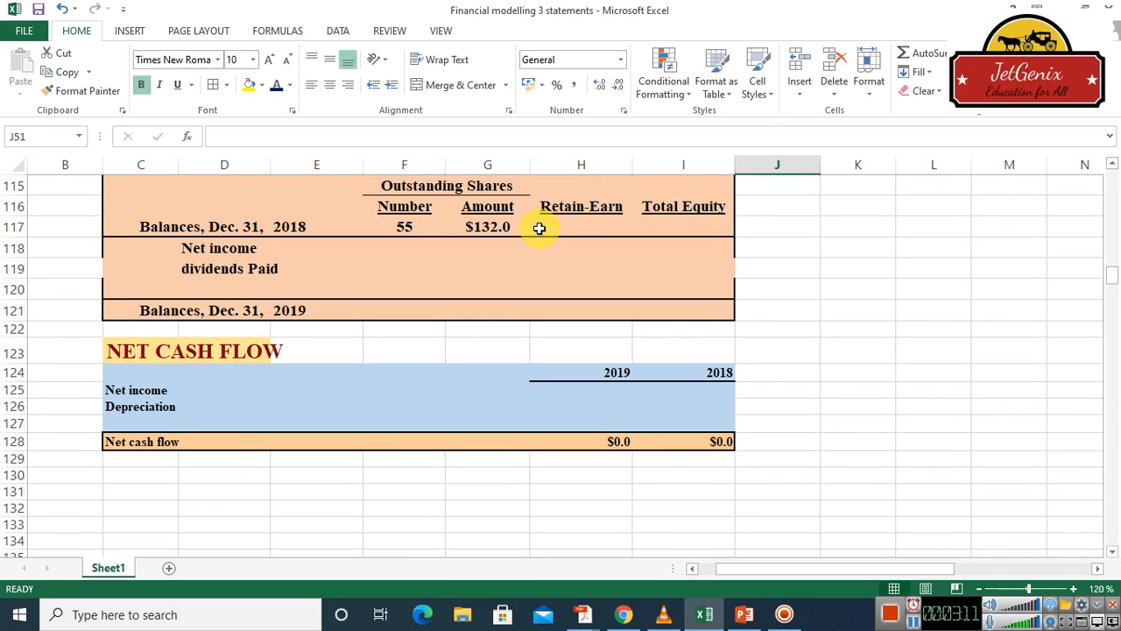
click(487, 227)
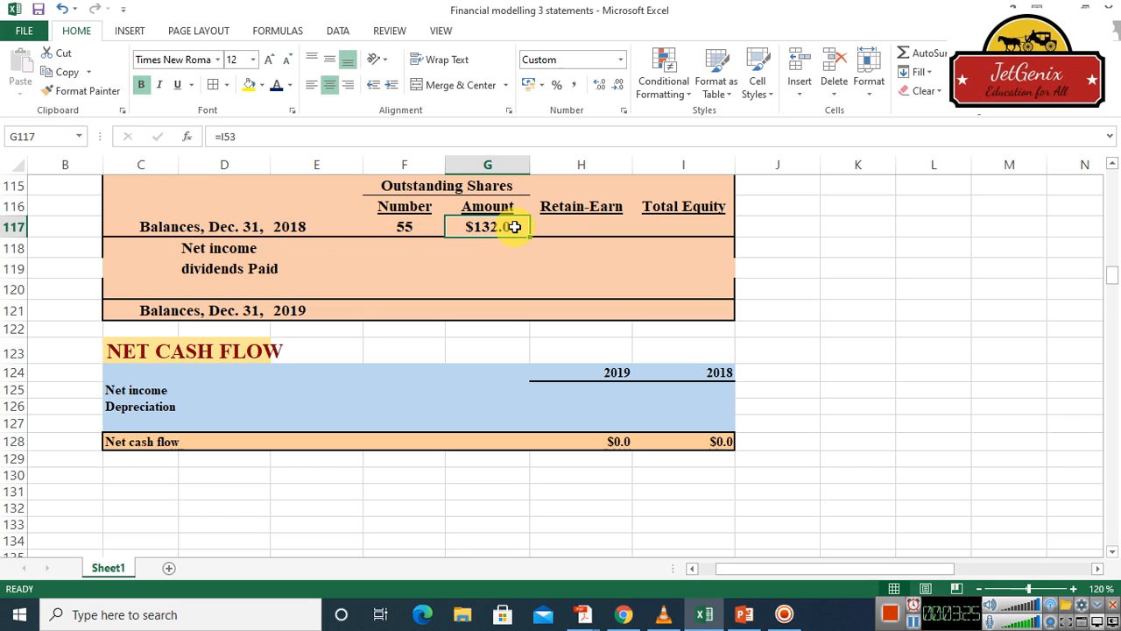
Link the Dec. 31, 2018 retained earnings balance in H117 to the balance sheet's 2018 retained earnings with =I54
click(579, 228)
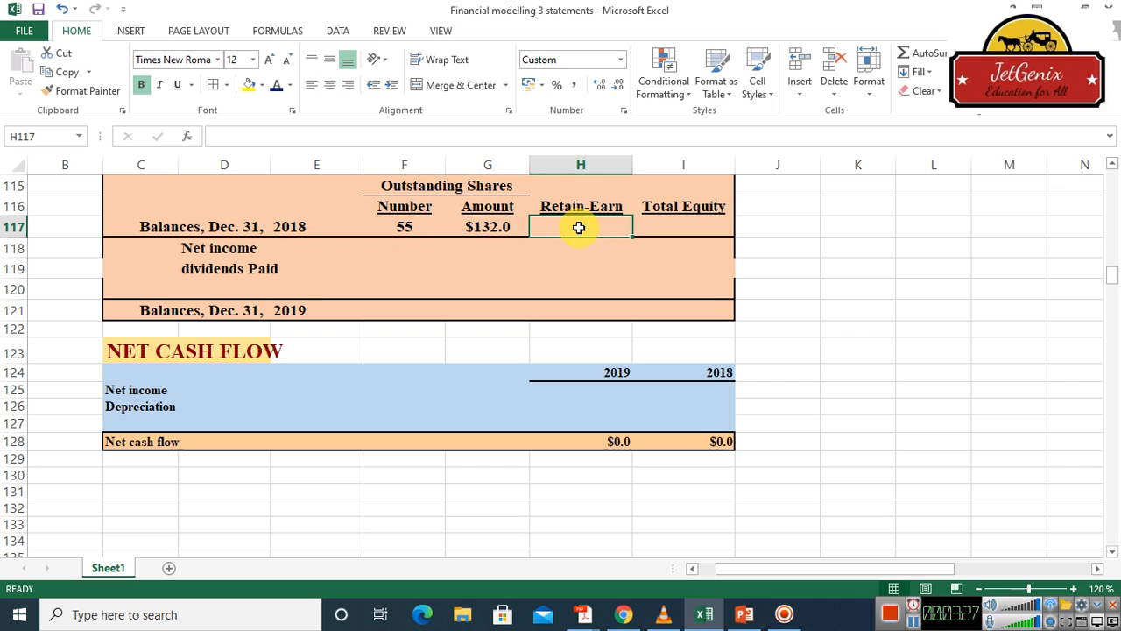
text(=)
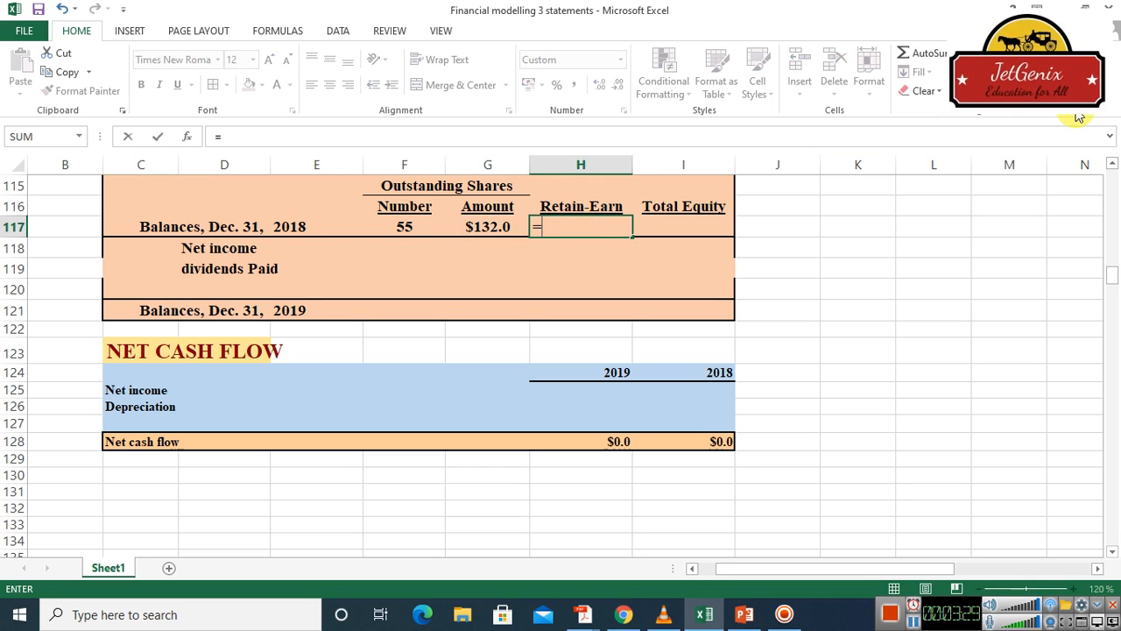
click(1112, 166)
scroll(1113, 171, up, 11)
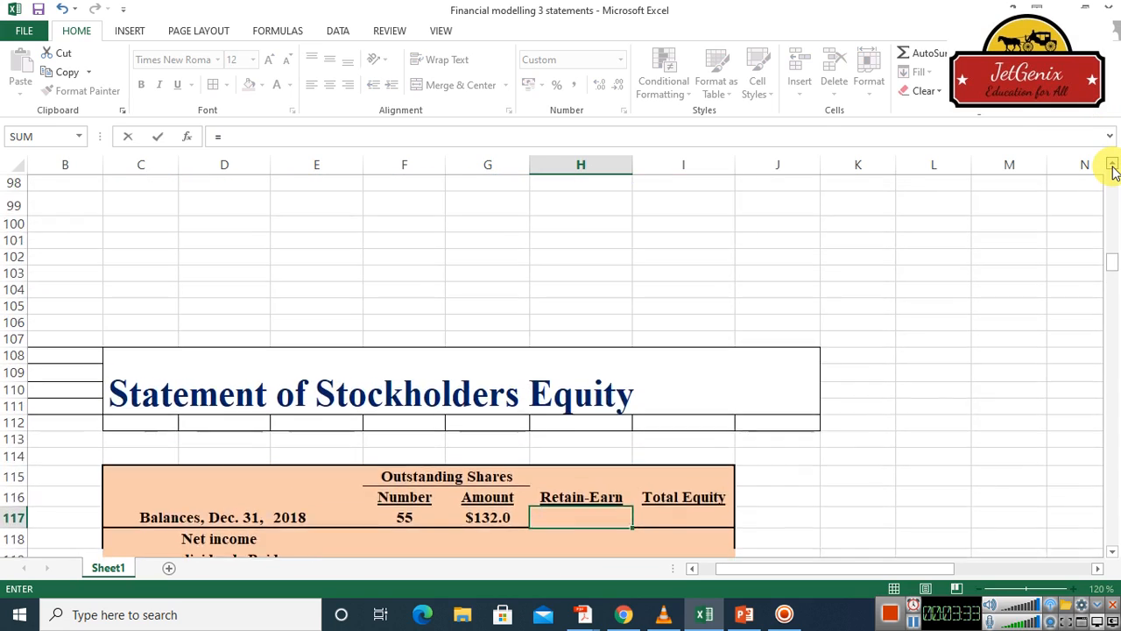
scroll(1113, 171, up, 5)
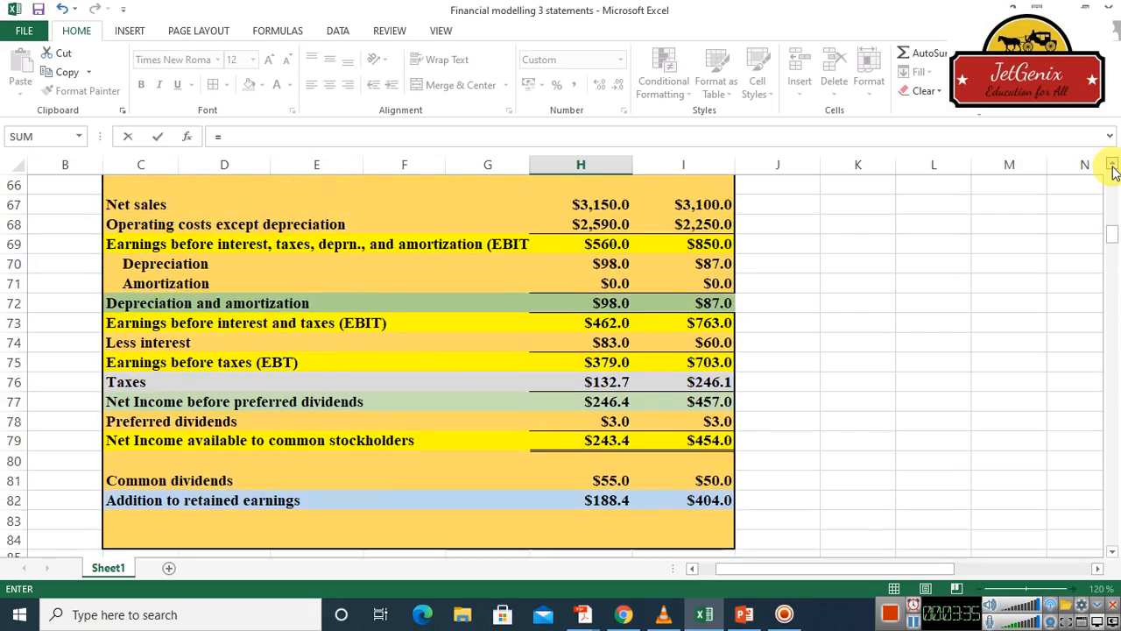
scroll(1112, 171, up, 8)
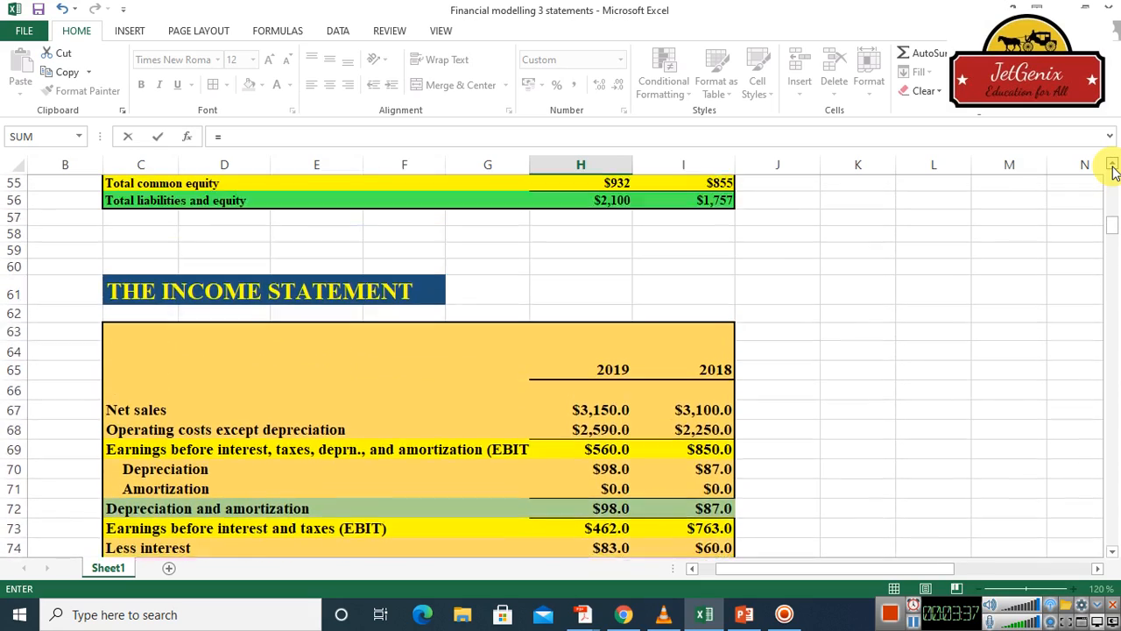
scroll(1112, 171, up, 2)
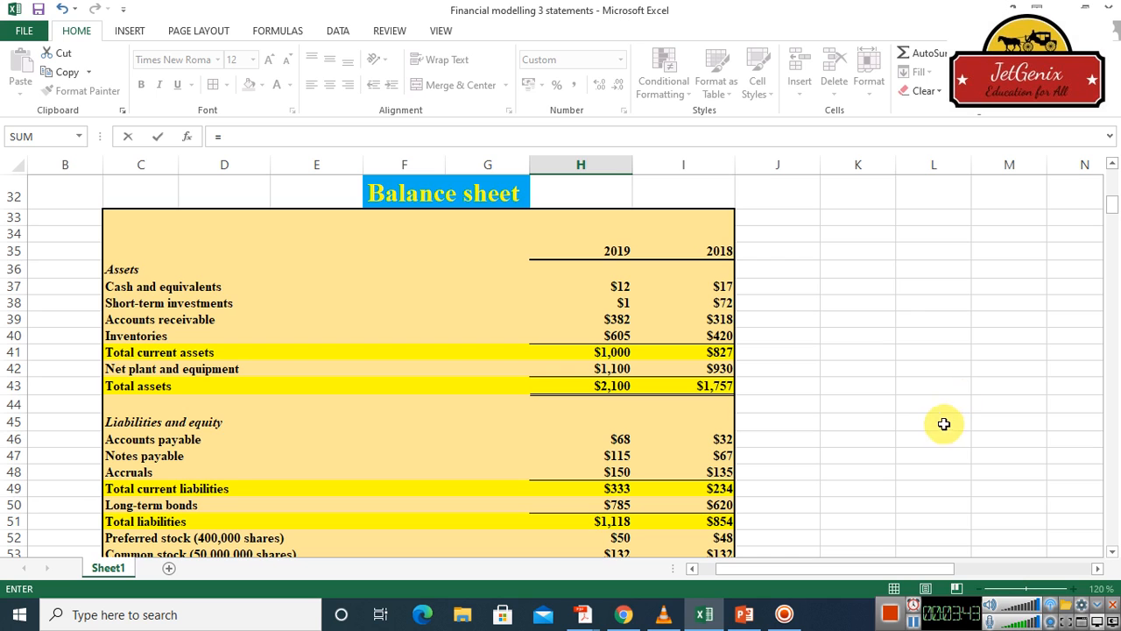
click(1111, 556)
click(1112, 555)
click(1111, 555)
click(1112, 556)
click(1112, 555)
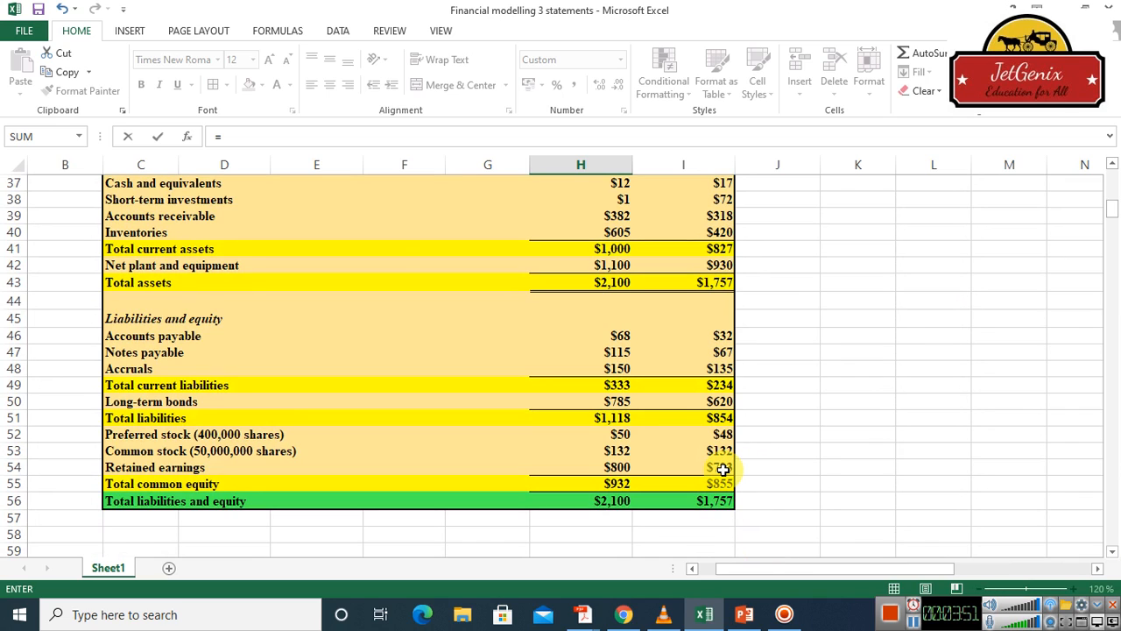
click(723, 469)
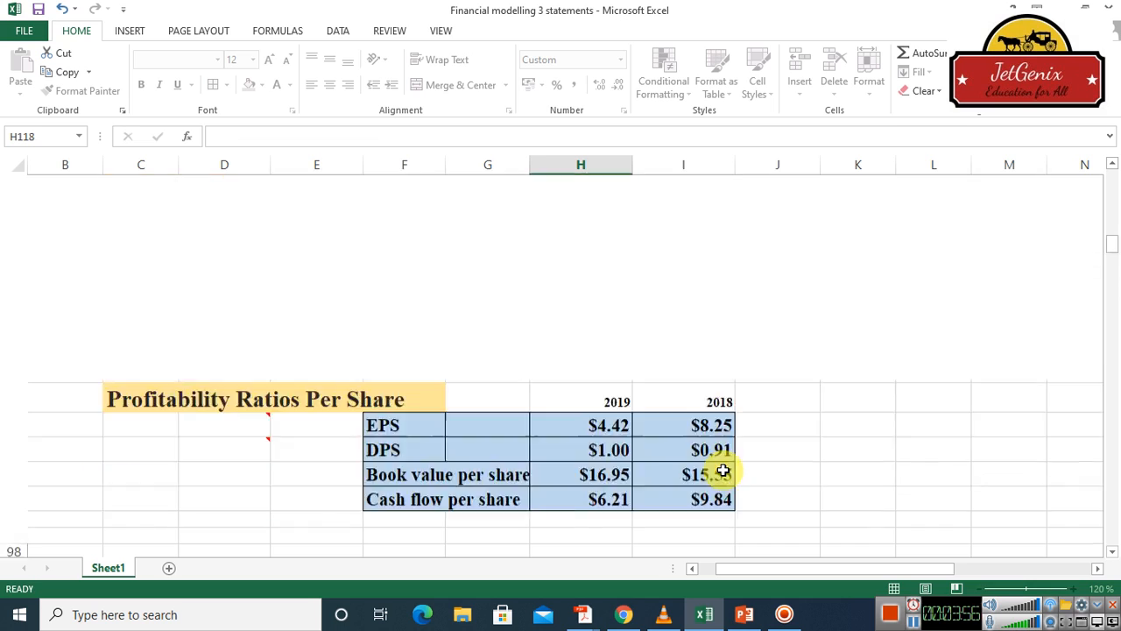
scroll(721, 465, up, 5)
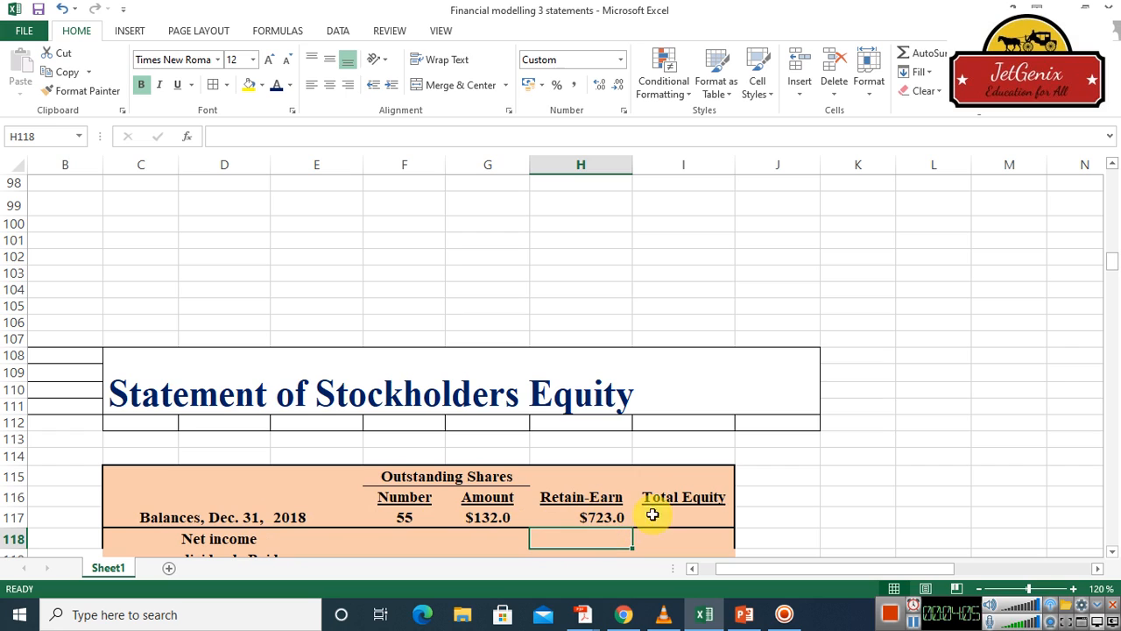
Link the Dec. 31, 2018 total equity in I117 to the balance sheet's 2018 total common equity with =I55
click(686, 517)
text(=)
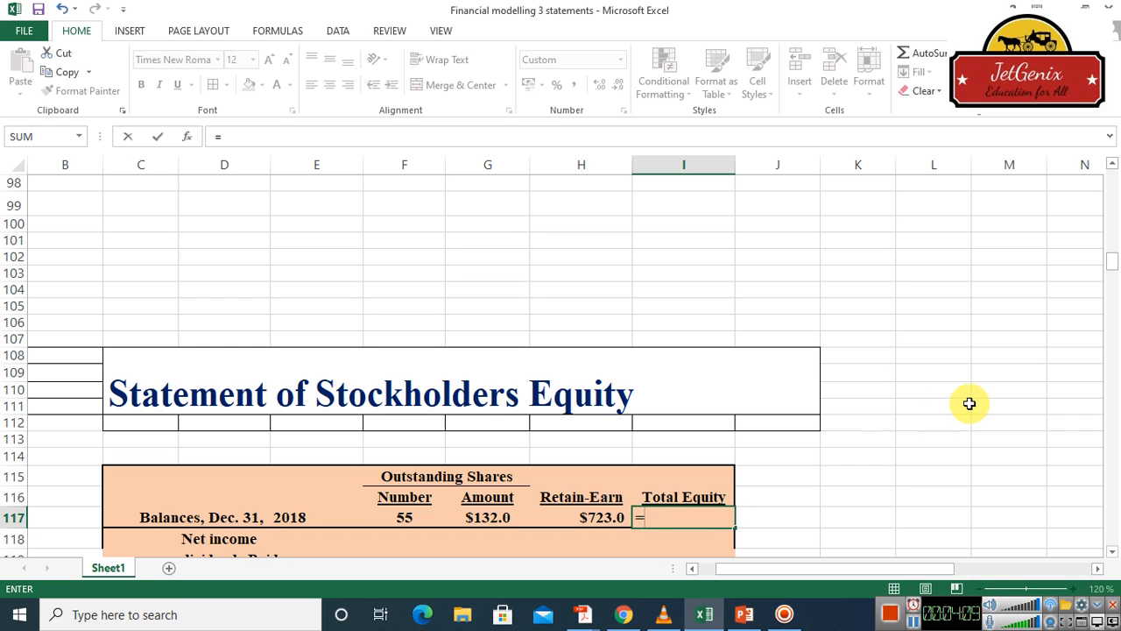
click(1112, 165)
drag(1113, 165, 1113, 165)
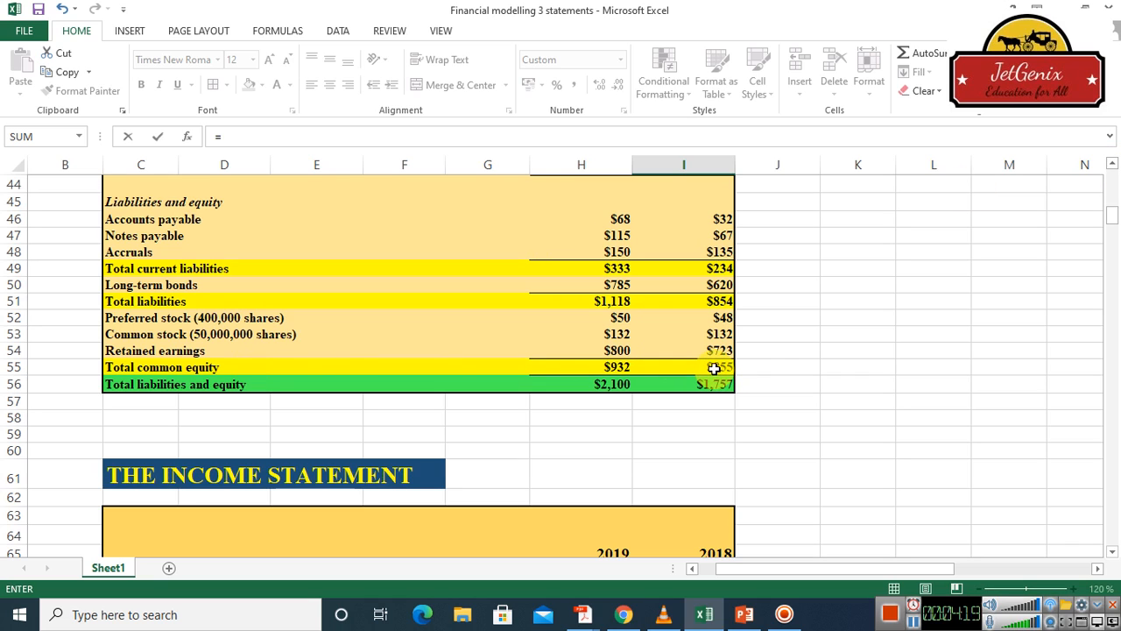
click(1112, 164)
click(1113, 165)
click(1113, 165)
click(1112, 165)
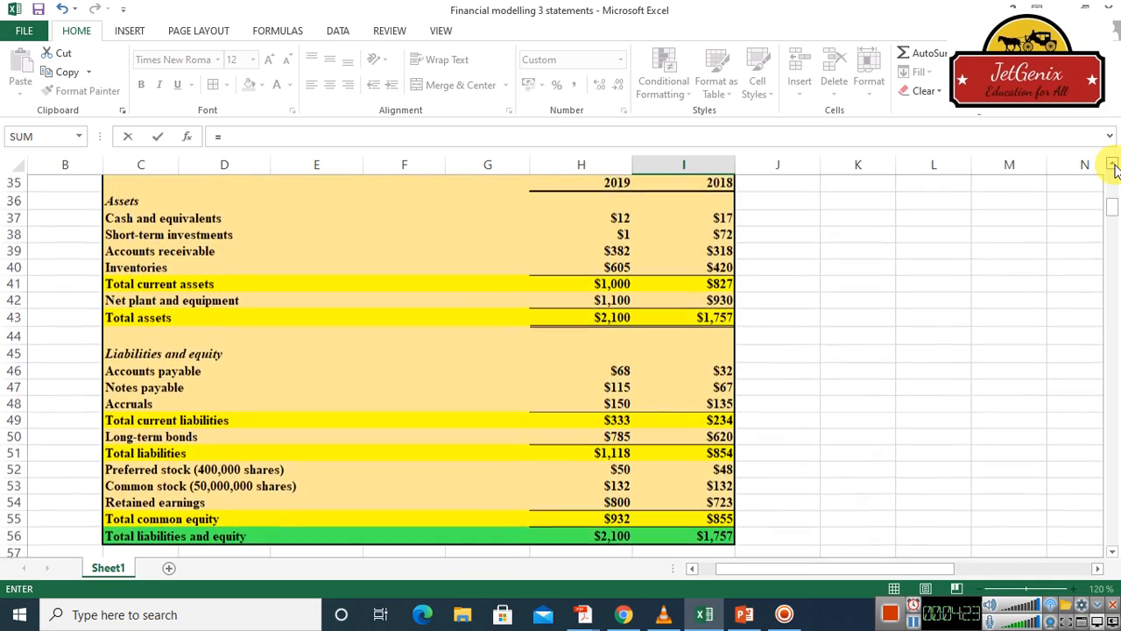
click(1113, 165)
click(1113, 165)
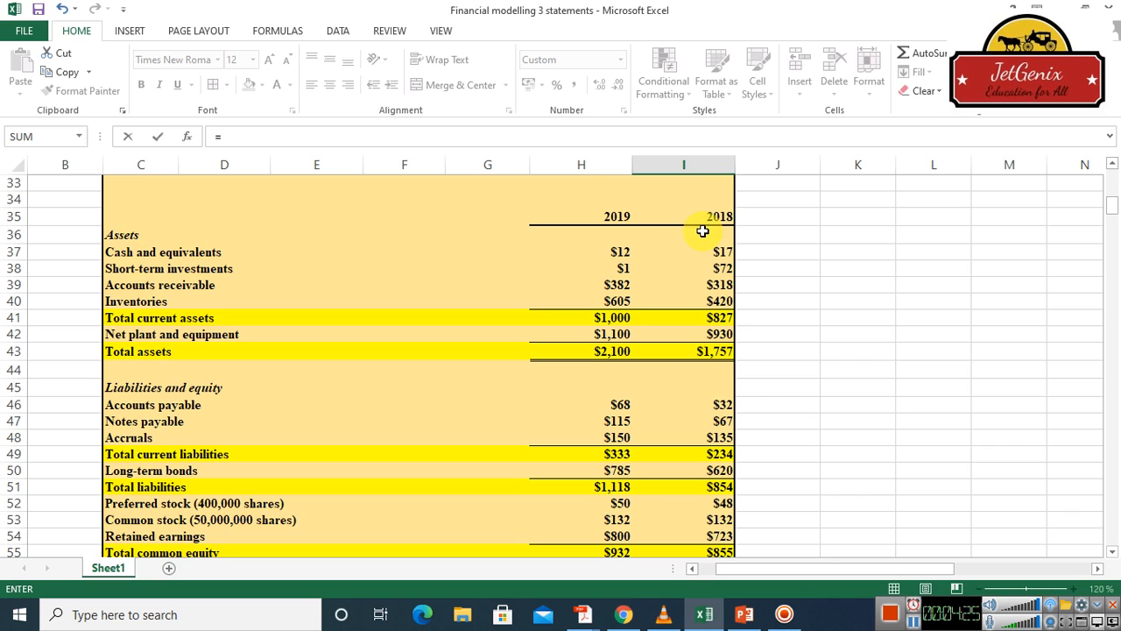
click(1112, 551)
click(1112, 551)
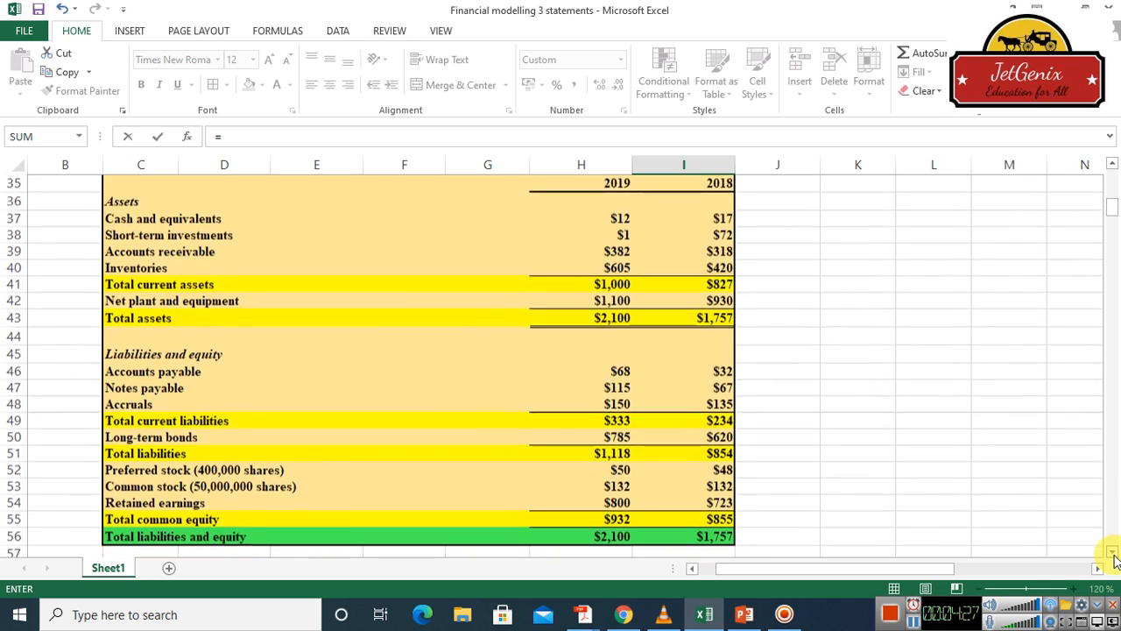
click(1113, 551)
click(1113, 551)
click(1112, 551)
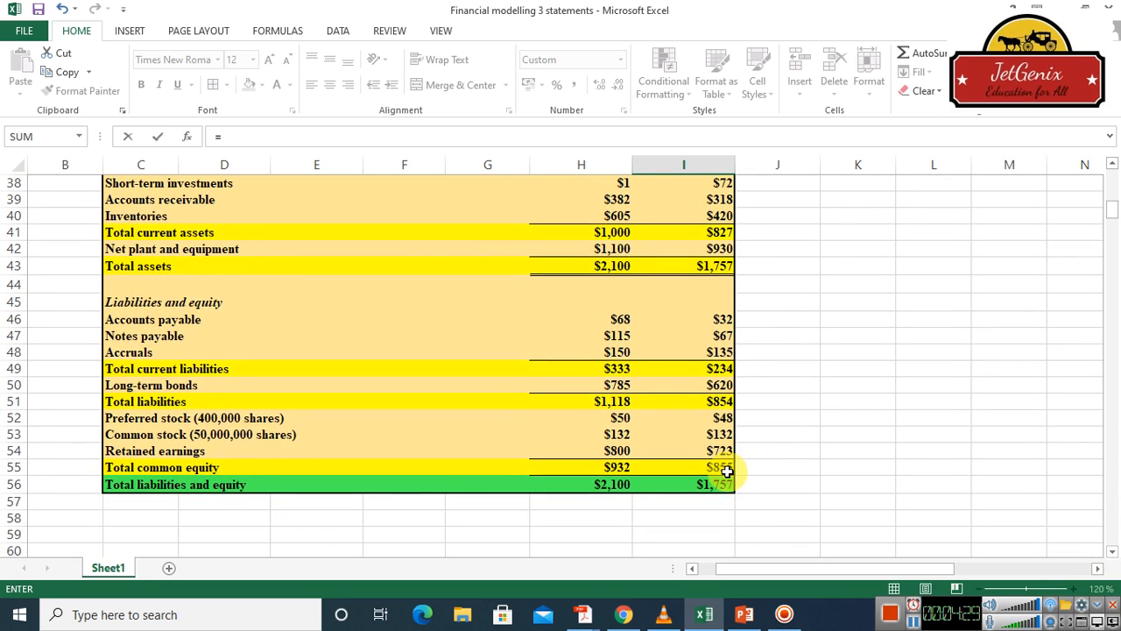
click(726, 469)
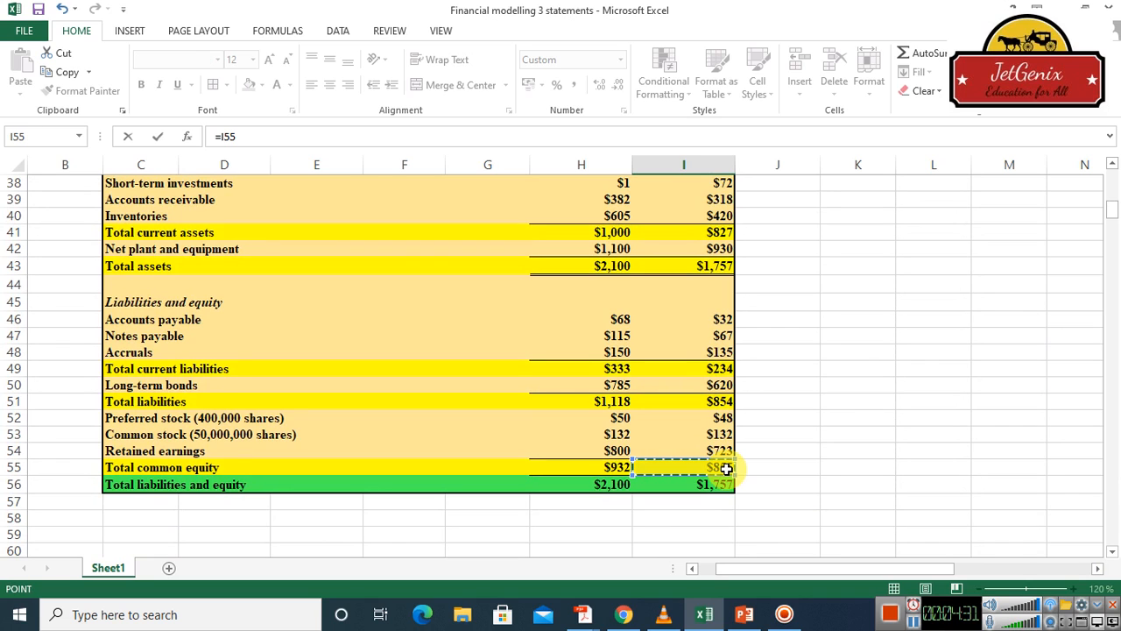
key(Escape)
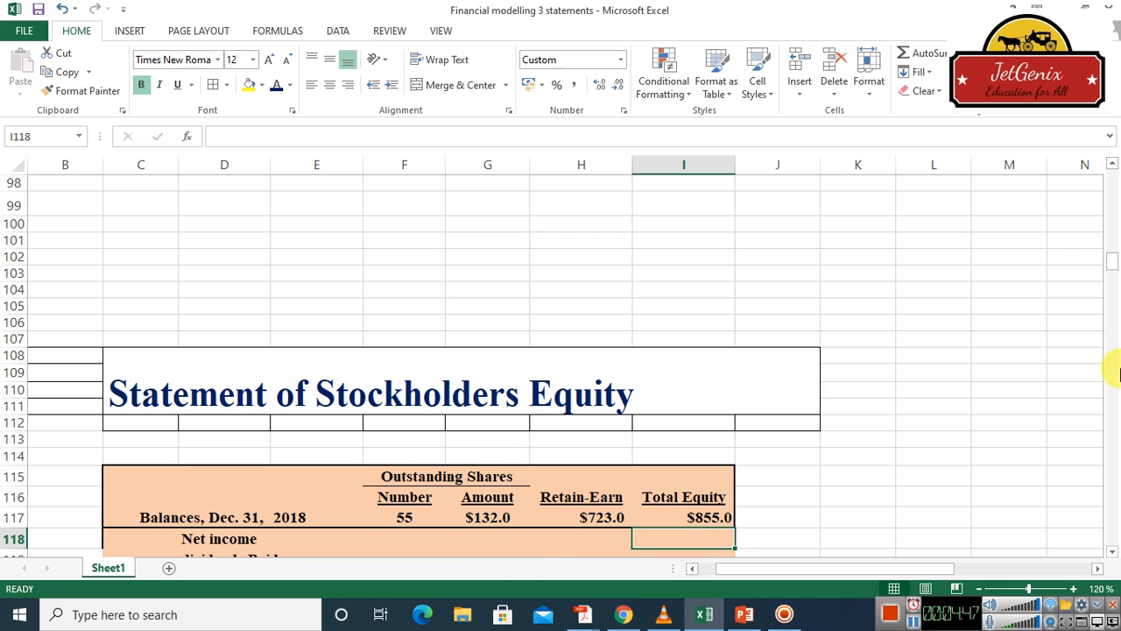
click(1112, 552)
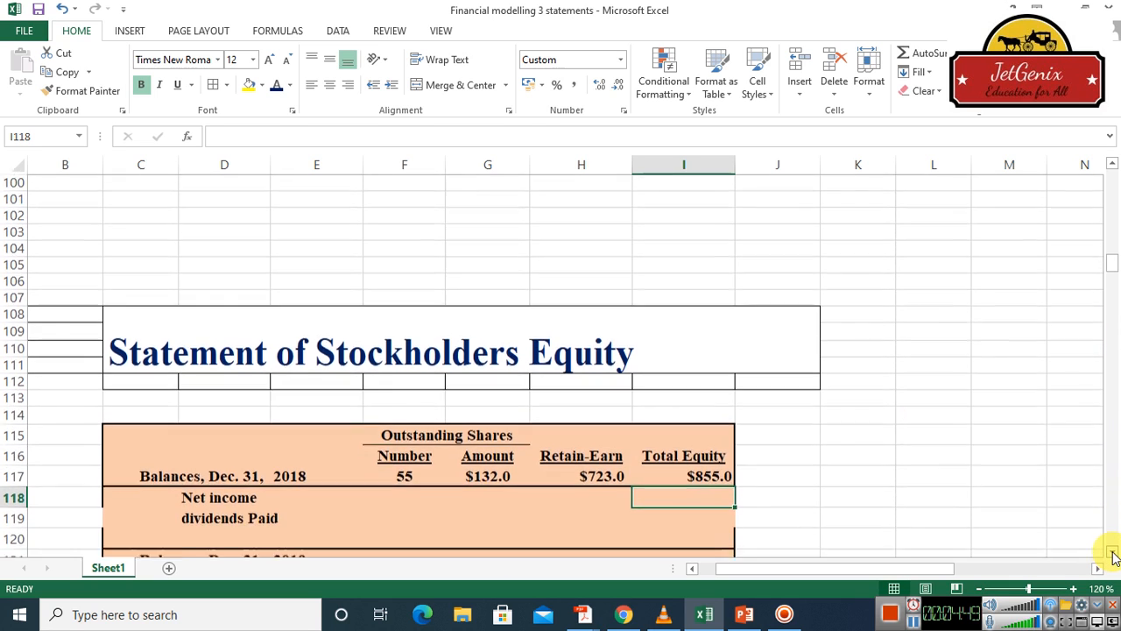
Link net income in the Retain-Earn column, H118, to 2019 net income available to common stockholders with =H79
click(1113, 553)
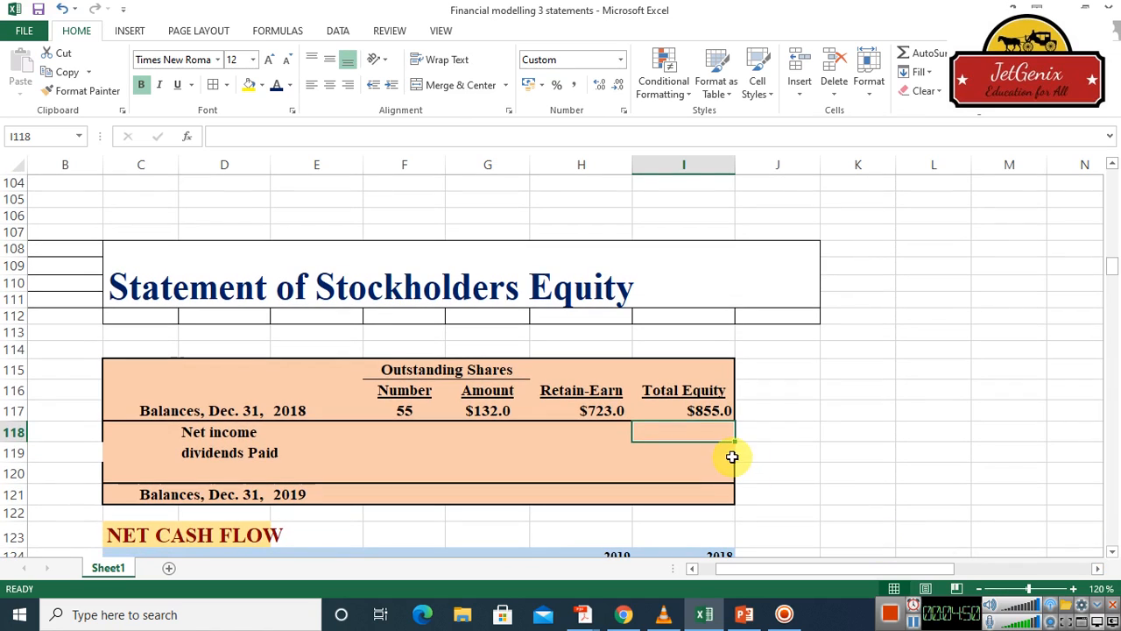
click(607, 431)
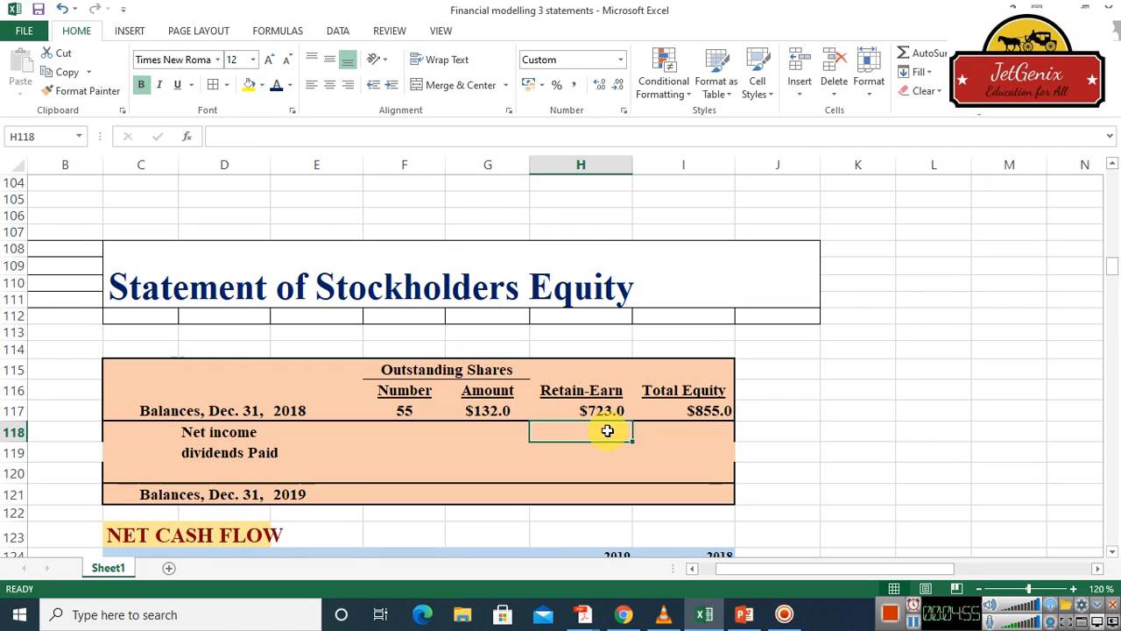
text(=)
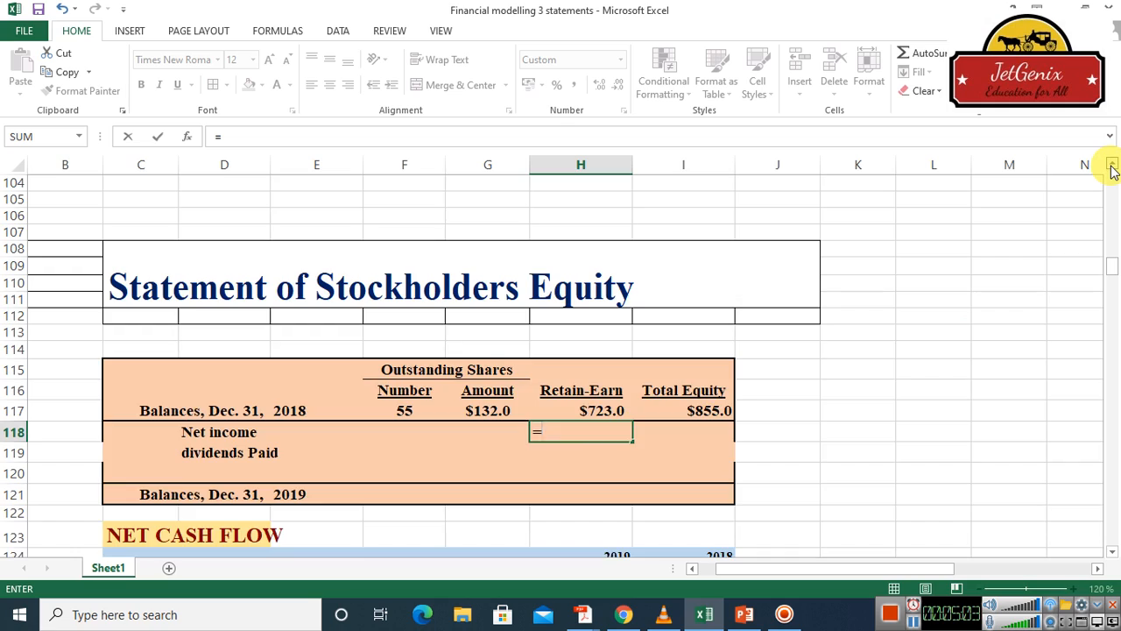
scroll(1111, 171, up, 7)
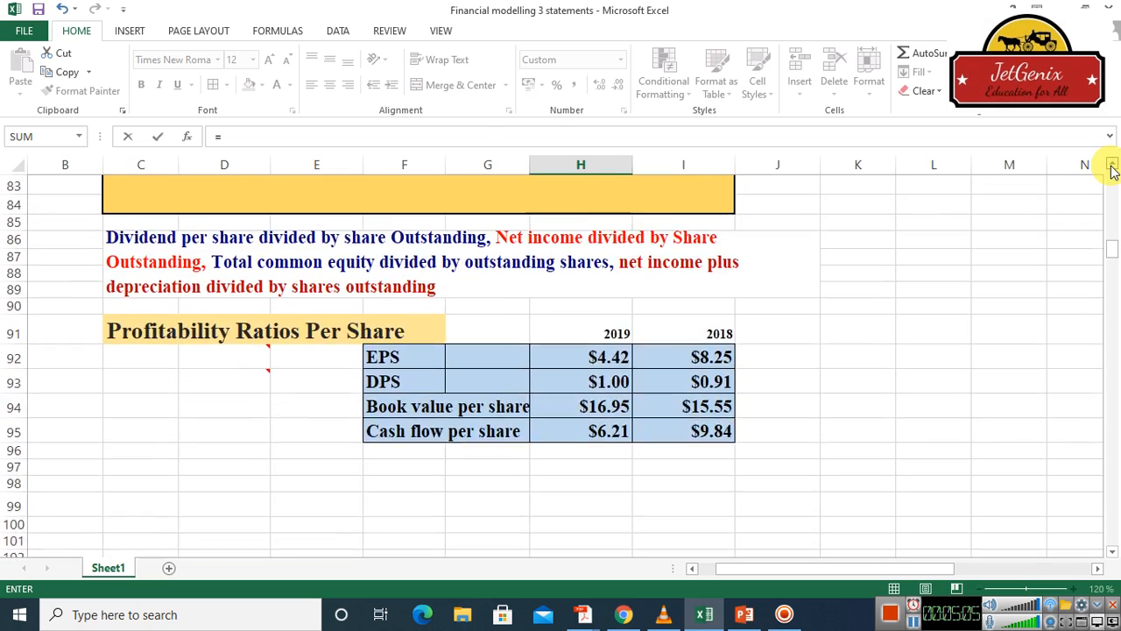
scroll(1111, 171, up, 6)
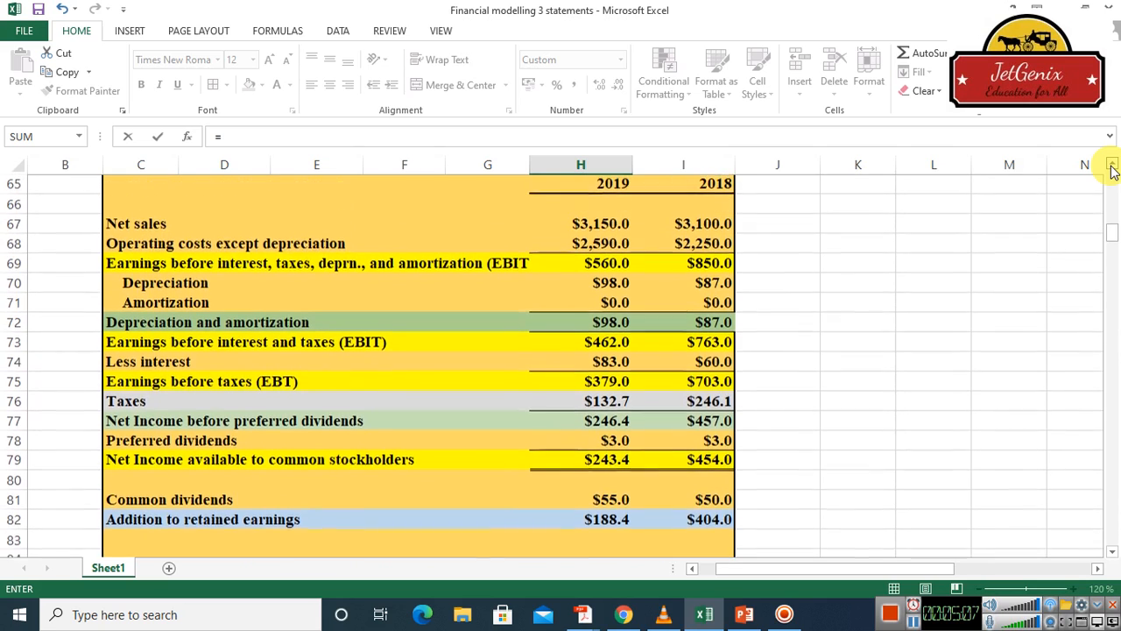
scroll(1111, 171, up, 2)
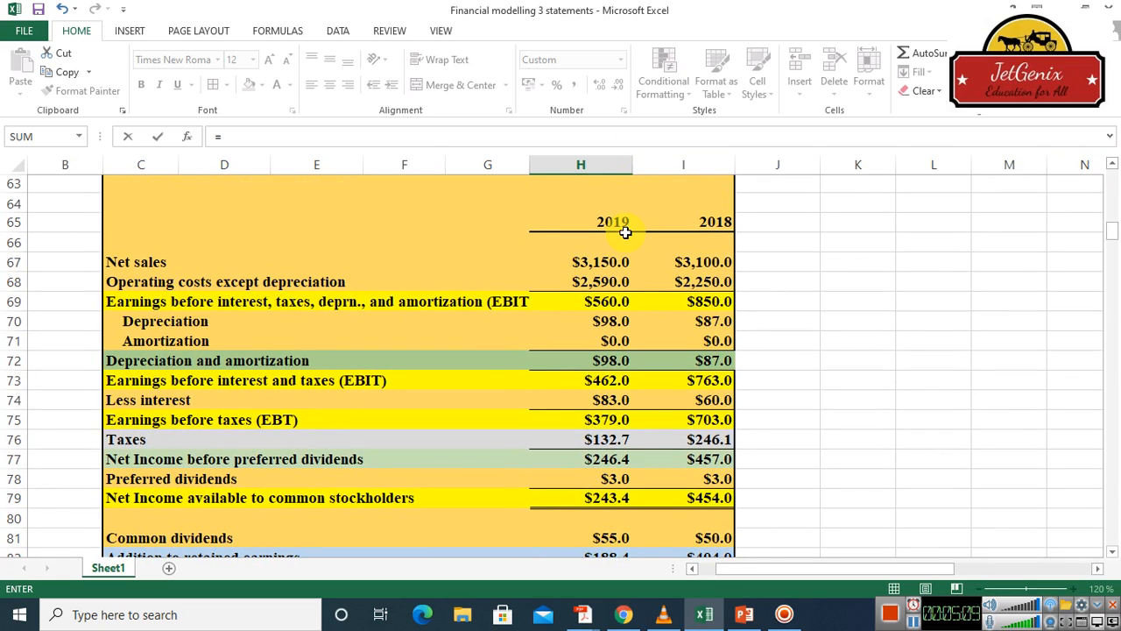
click(610, 498)
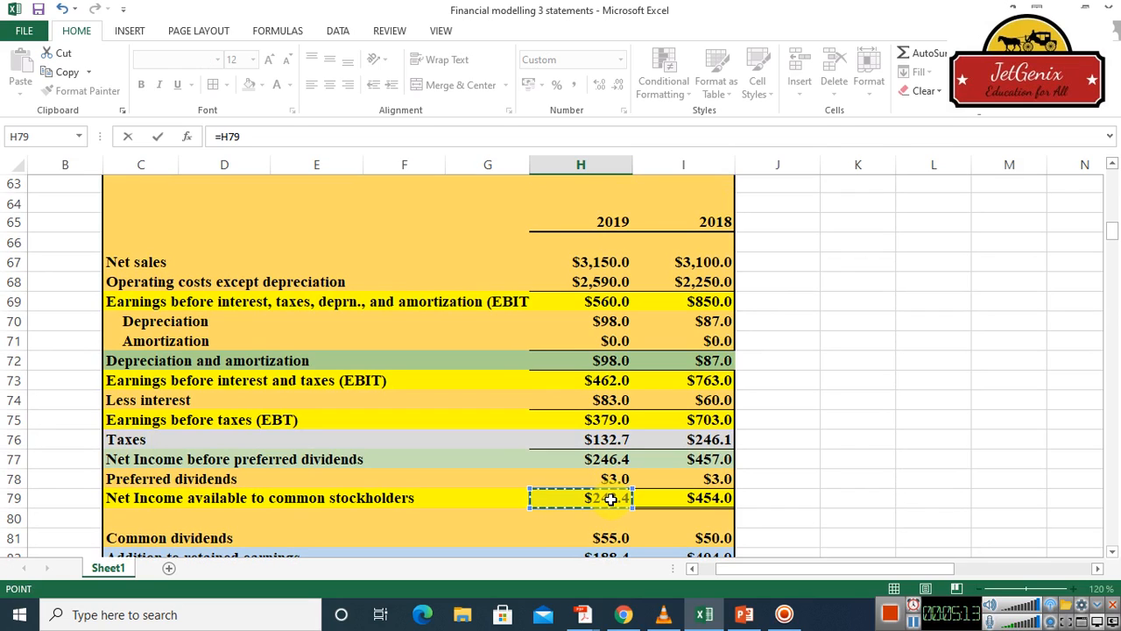
key(Return)
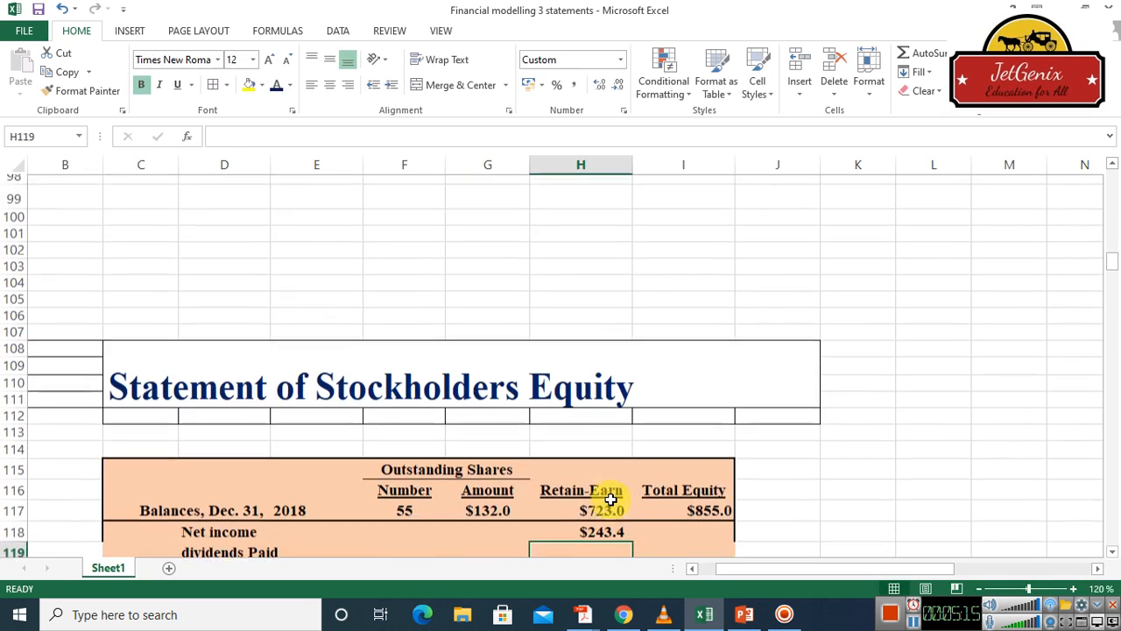
Link net income in the Total Equity column, I118, to the income statement's 2019 net income available to common stockholders in H79
click(698, 521)
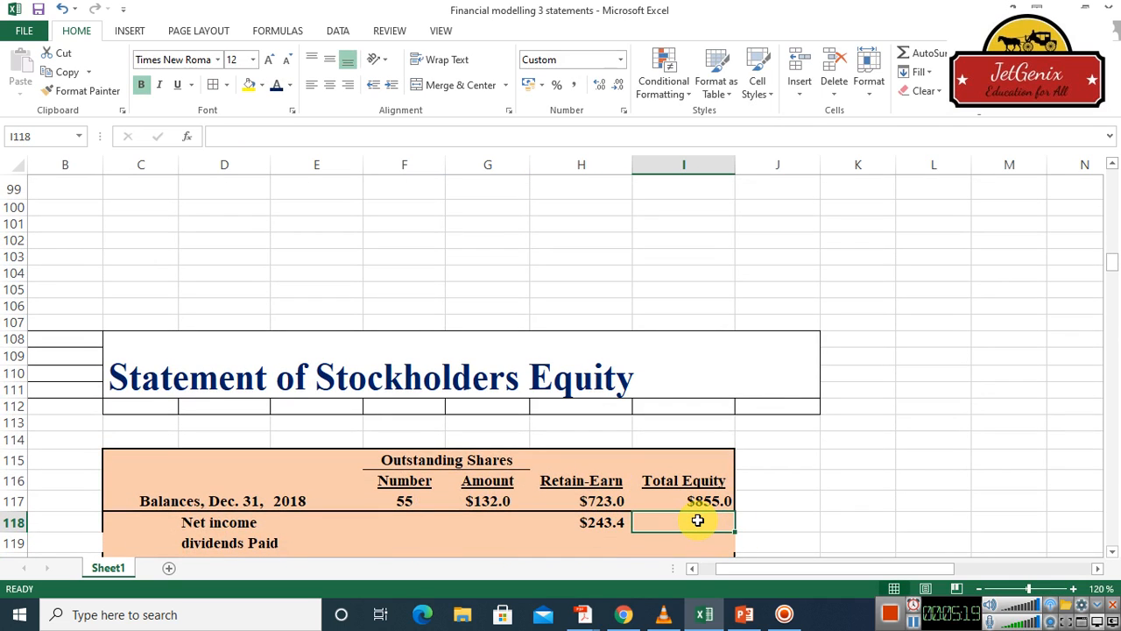
text(=)
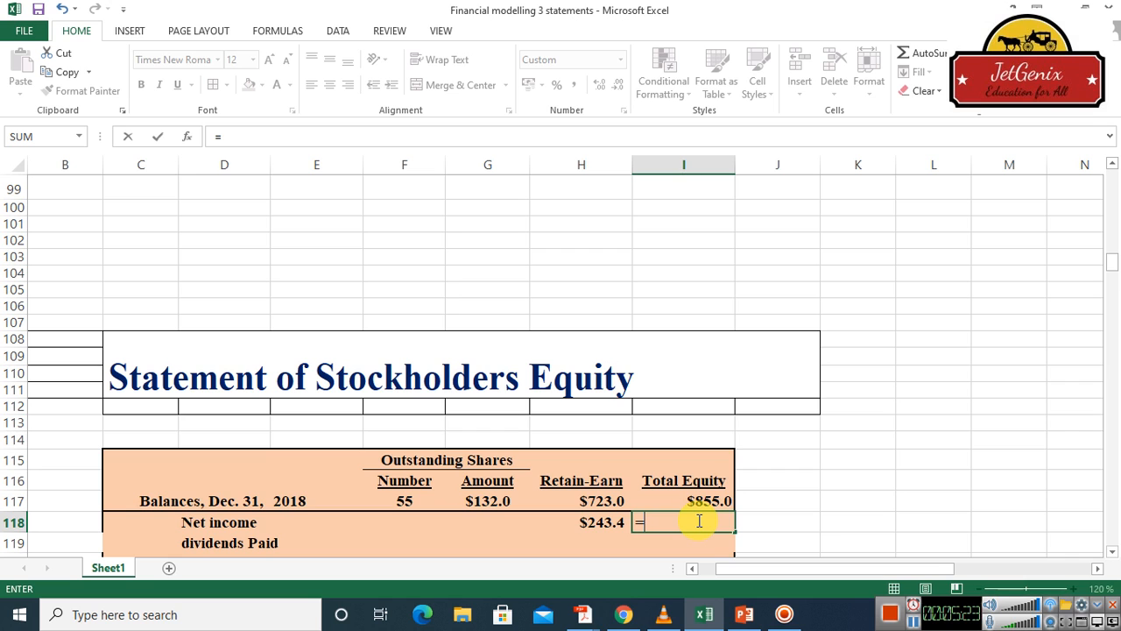
click(1113, 164)
drag(1113, 164, 1112, 164)
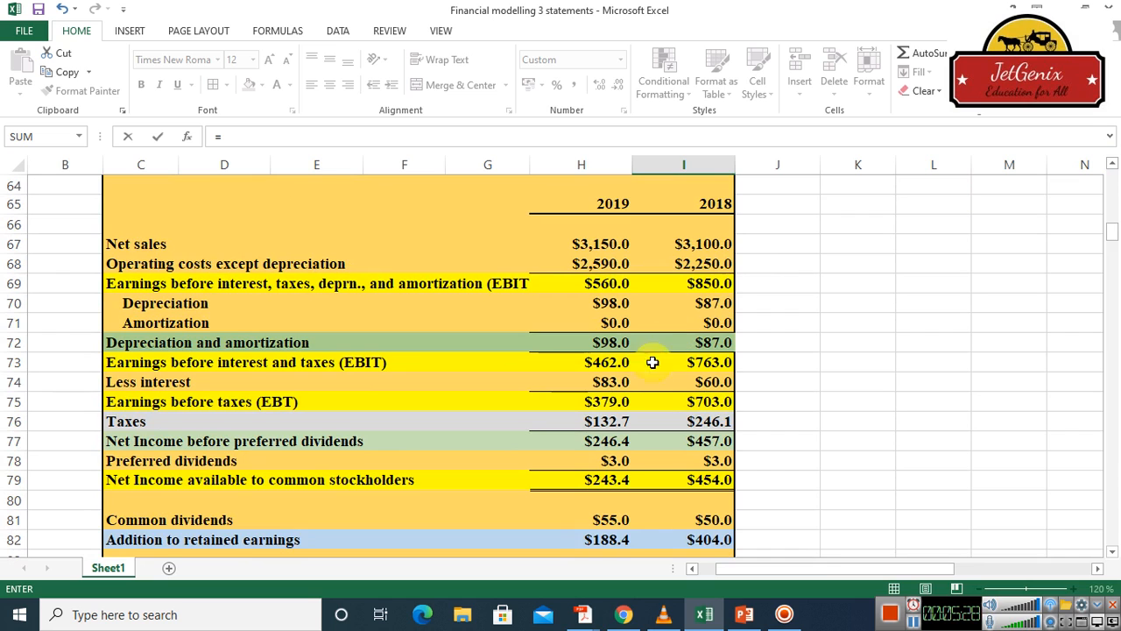
click(613, 479)
key(Return)
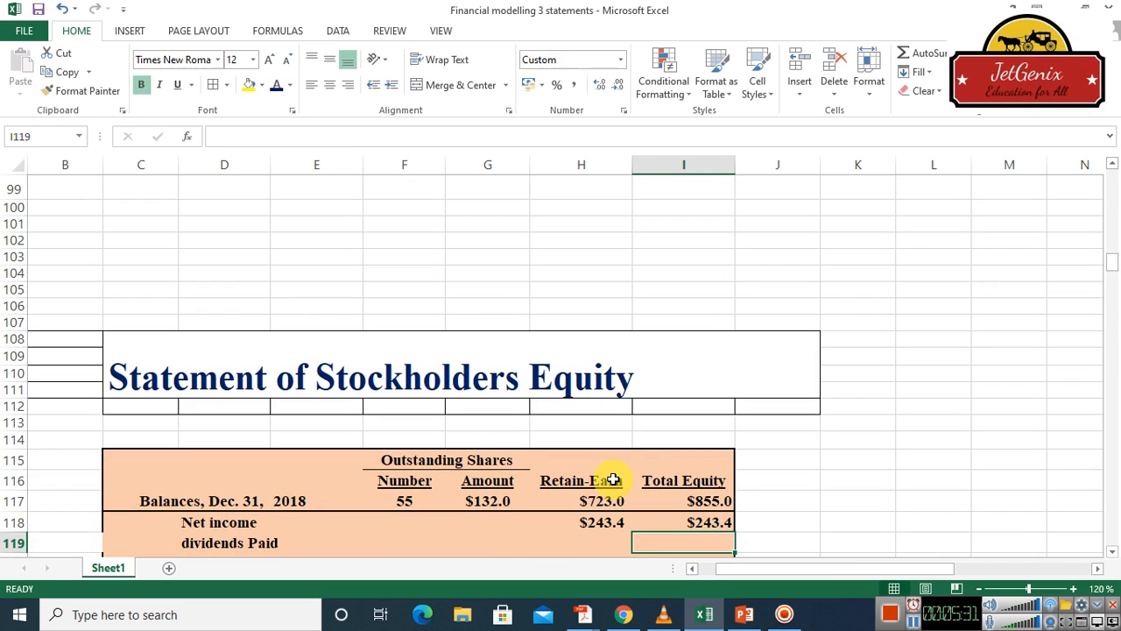
Link dividends paid in the Retain-Earn column, H119, to the income statement's 2019 common dividends with =H81
click(598, 545)
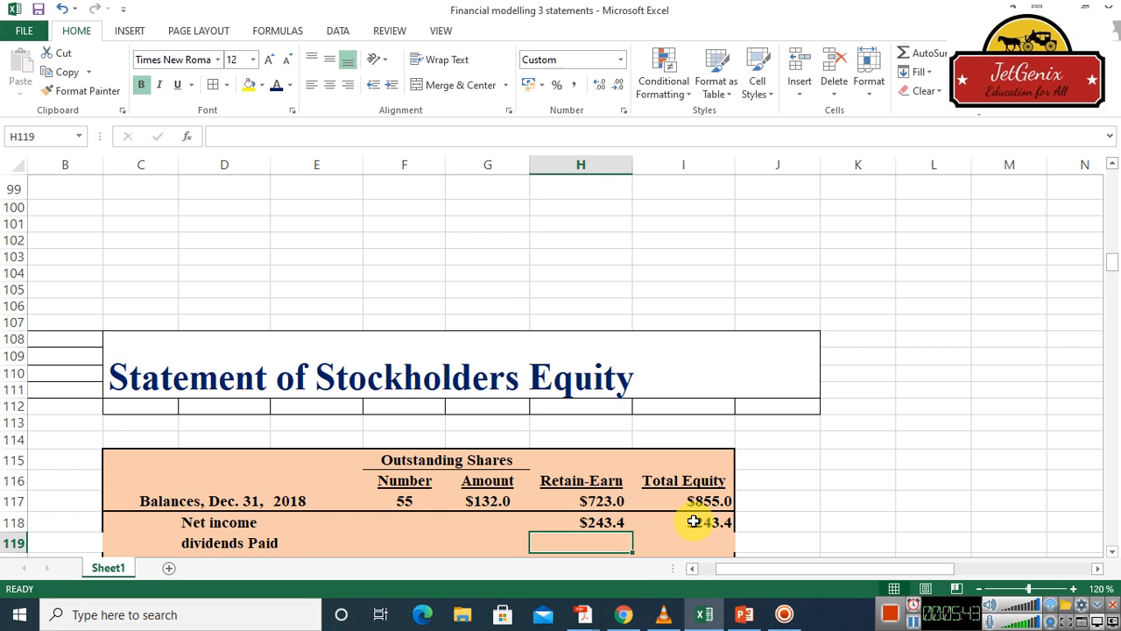
text(=)
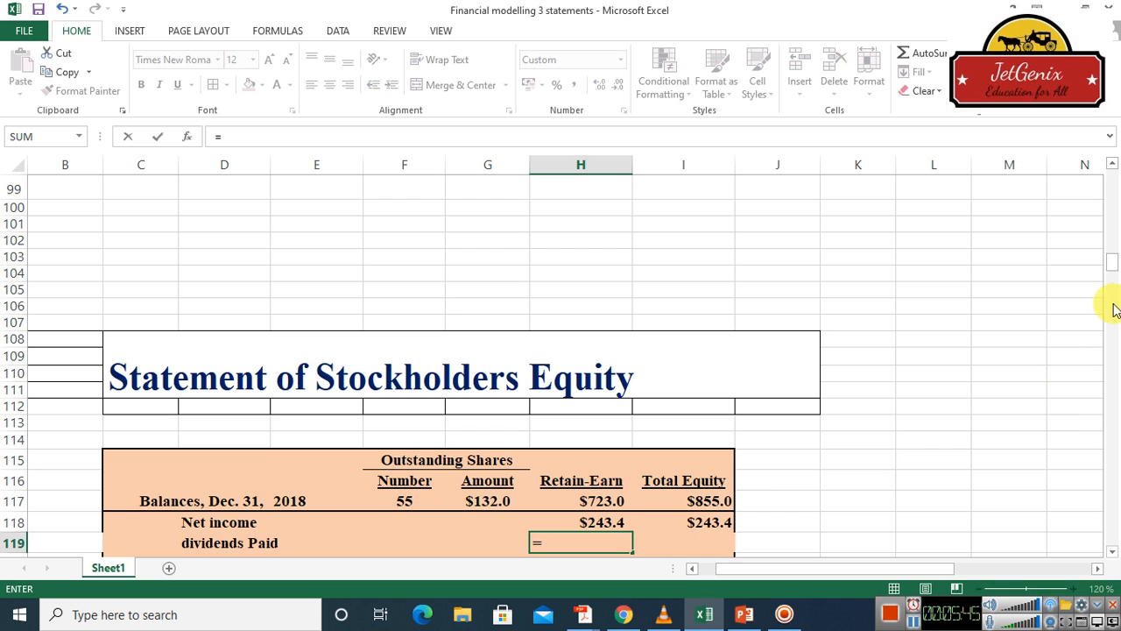
scroll(1113, 166, up, 4)
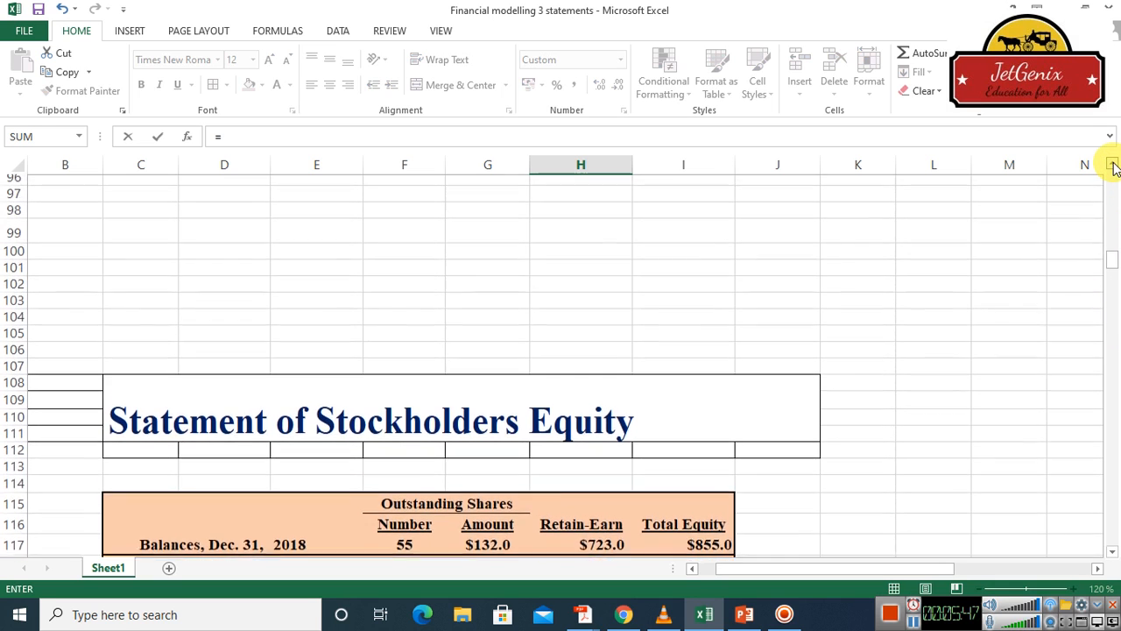
scroll(1112, 166, up, 5)
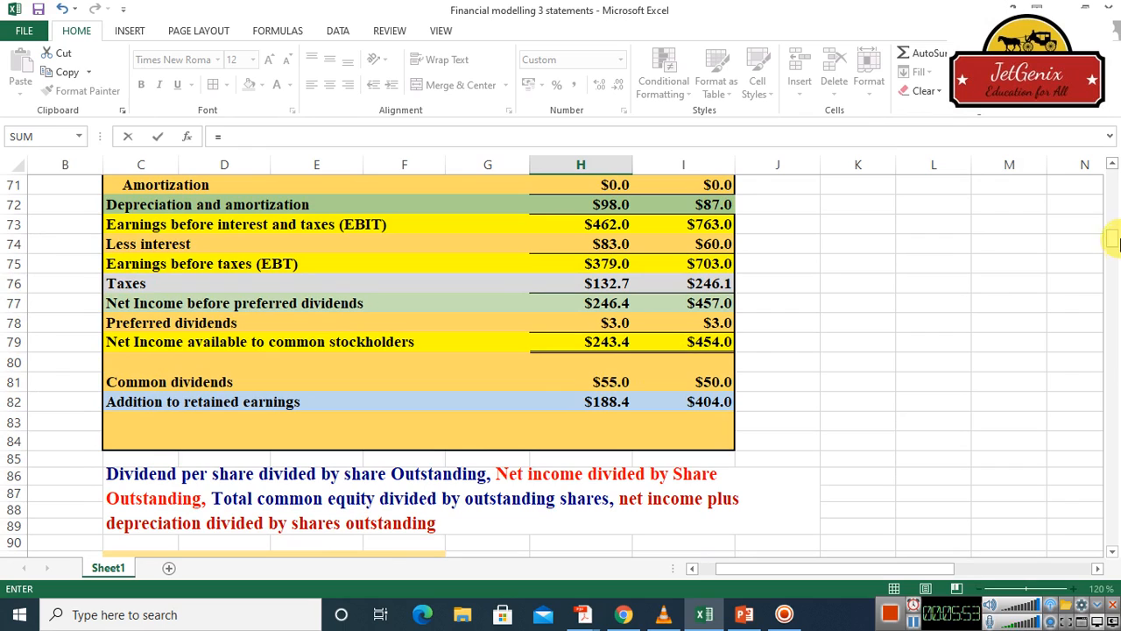
click(1112, 166)
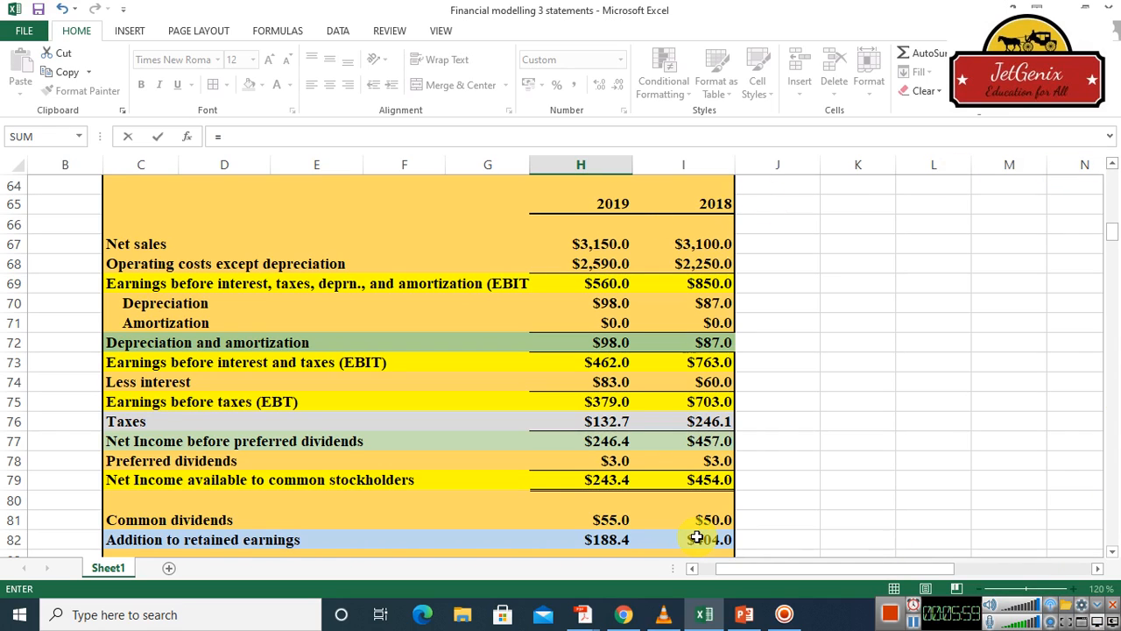
click(610, 520)
key(Return)
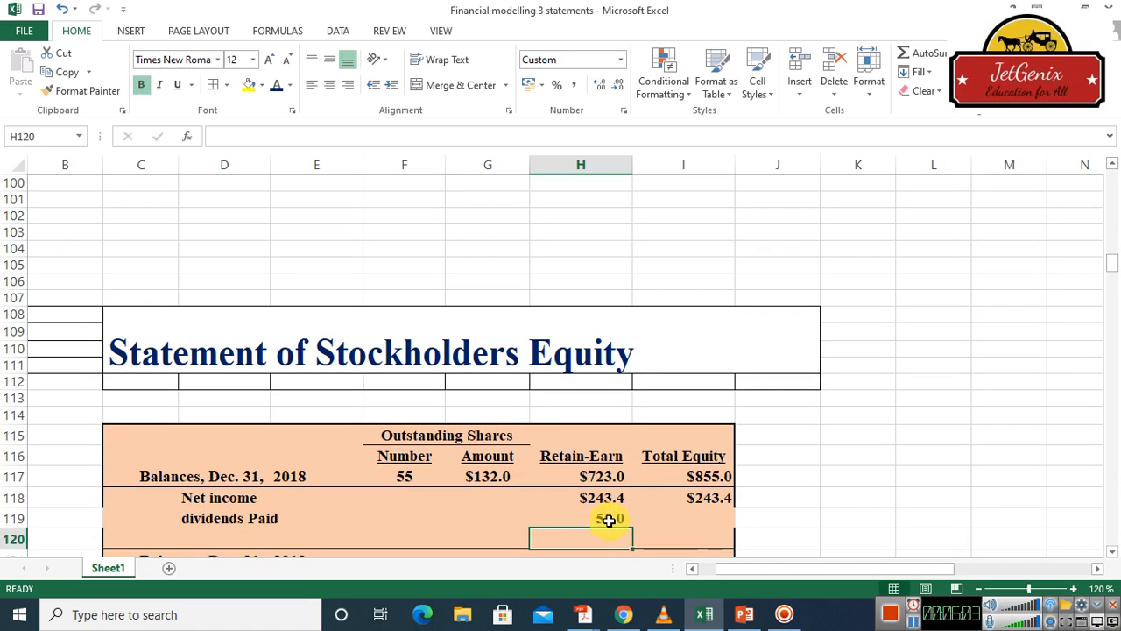
Link dividends paid in the Total Equity column, I119, to the income statement's 2019 common dividends with =H81
click(684, 519)
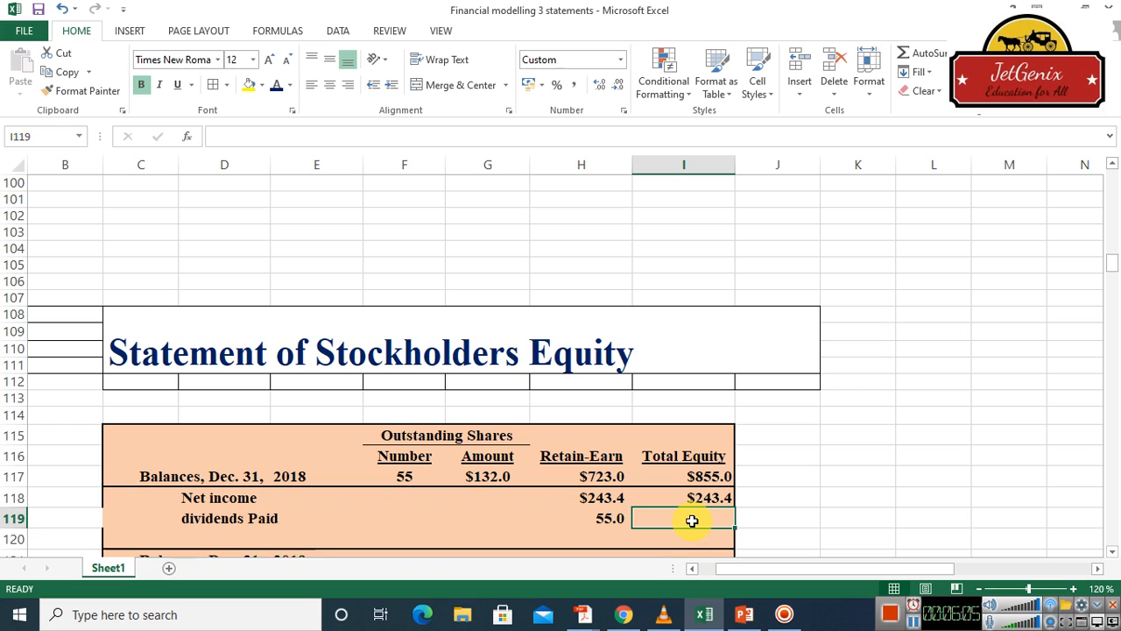
text(=)
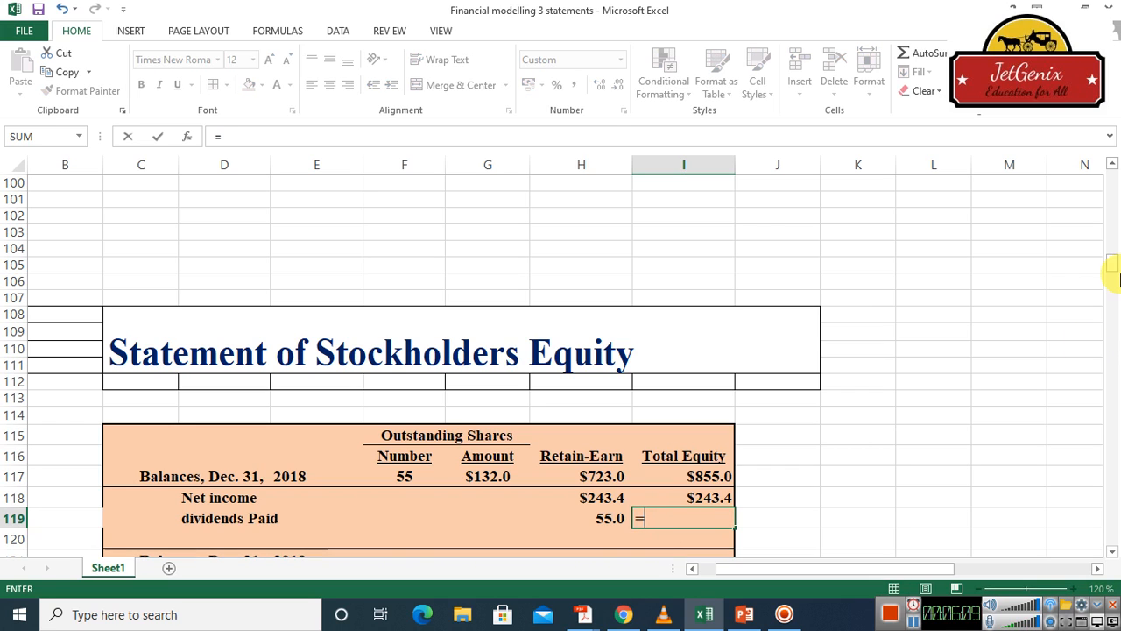
click(1112, 165)
scroll(1112, 166, up, 8)
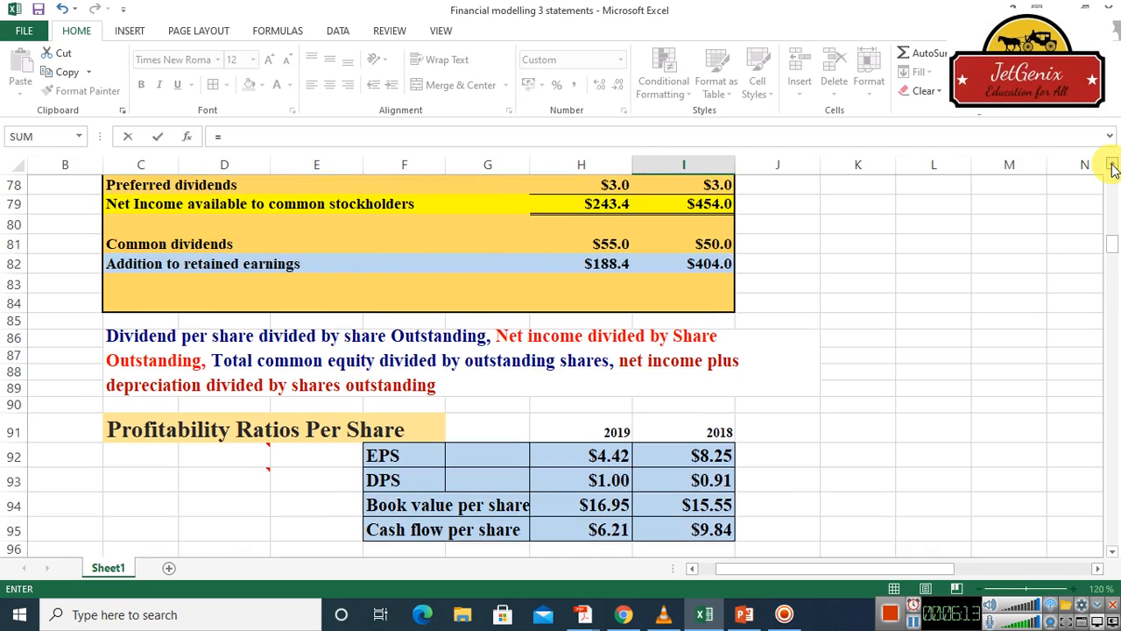
click(603, 422)
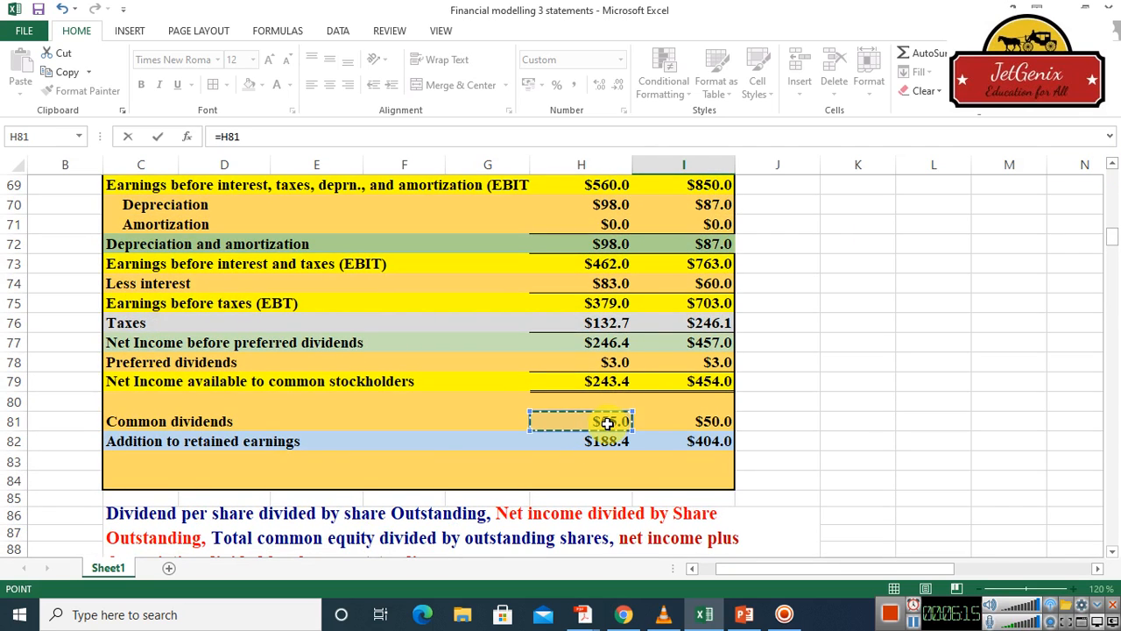
key(Return)
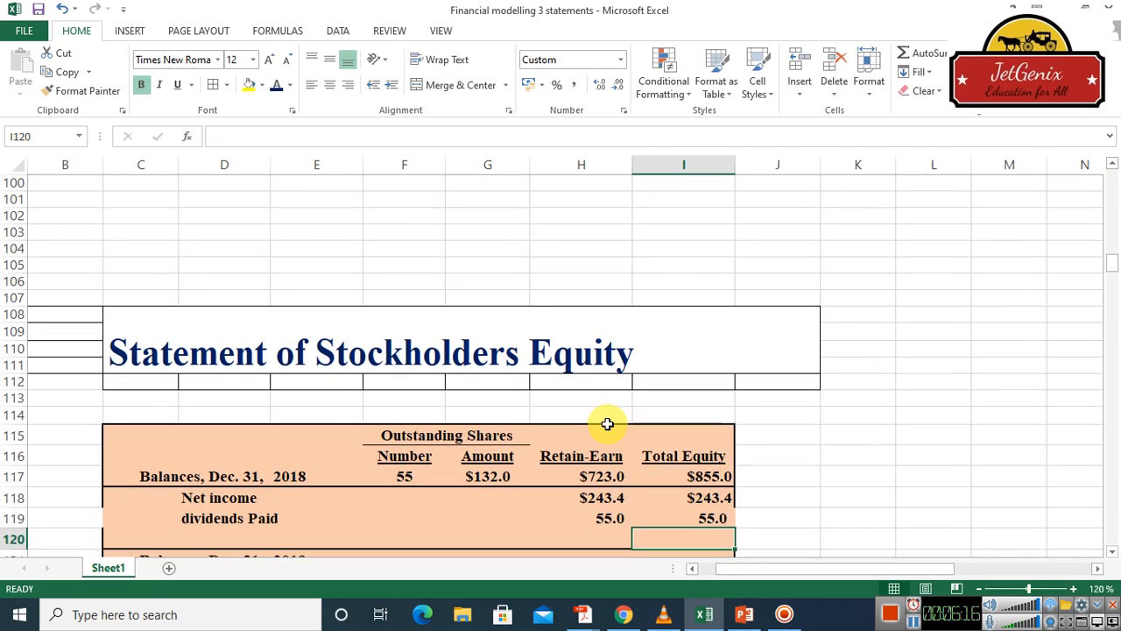
Replace the dividends paid formula in the Retain-Earn column, H119, with the negative value (55)
click(604, 520)
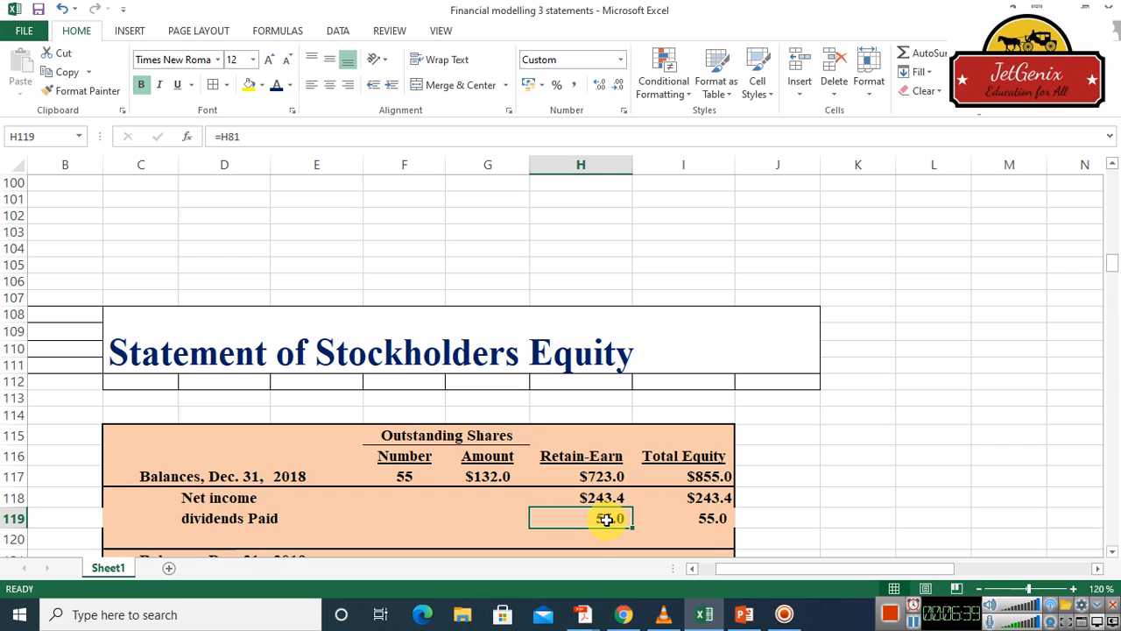
click(256, 140)
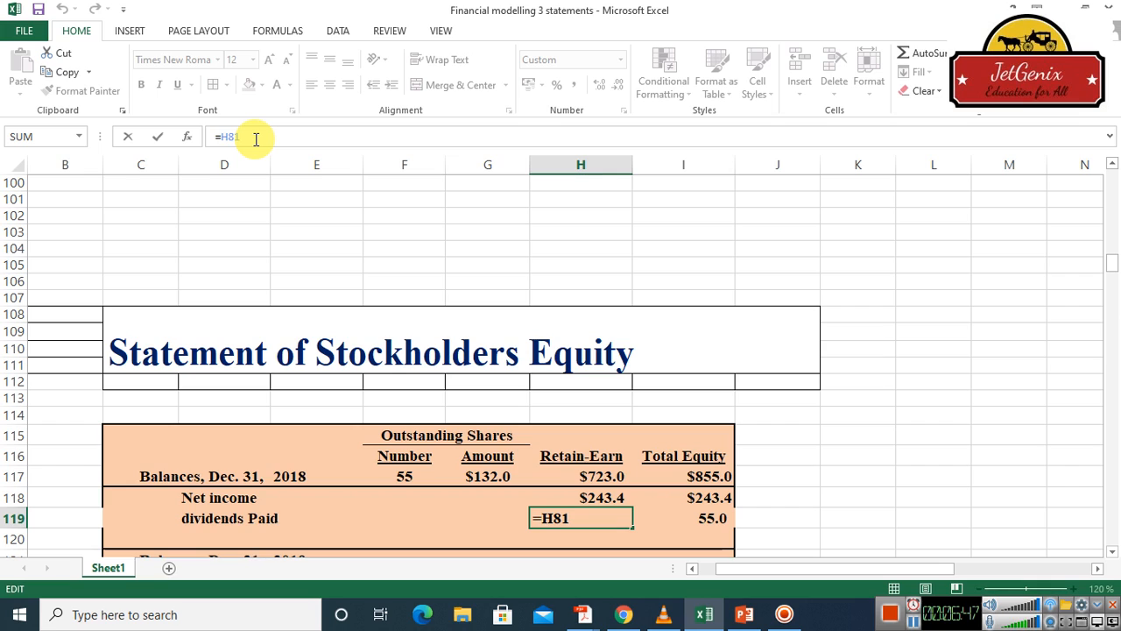
key(BackSpace)
key(BackSpace)
key(BackSpace)
key(BackSpace)
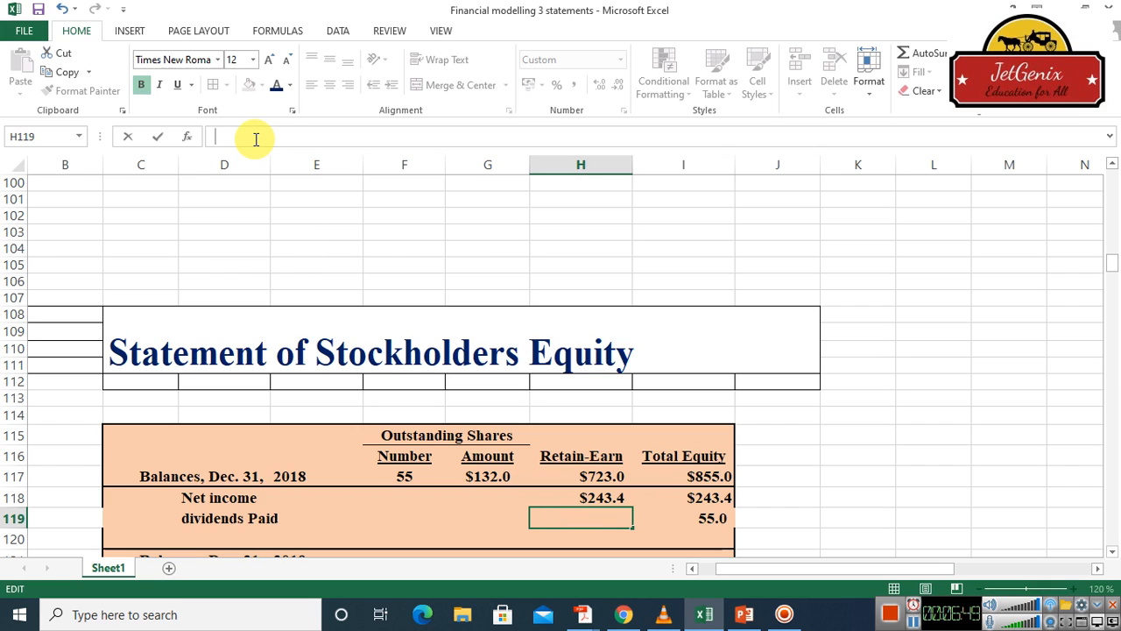
text((55)
text())
key(Return)
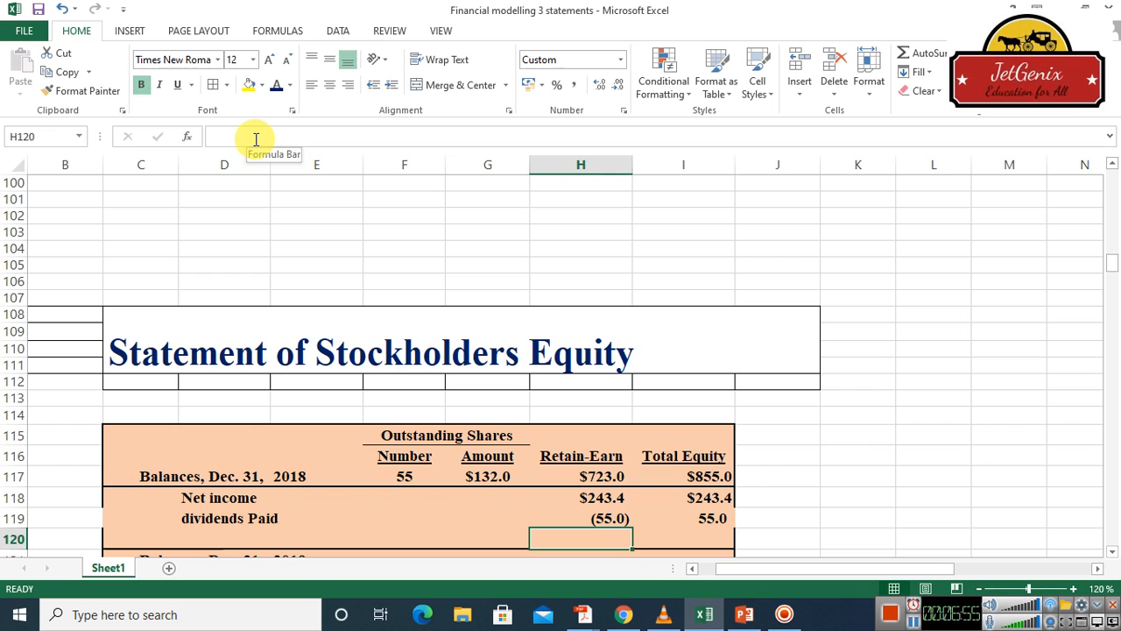
Replace the dividends paid formula in the Total Equity column, I119, with the negative value (55)
click(708, 518)
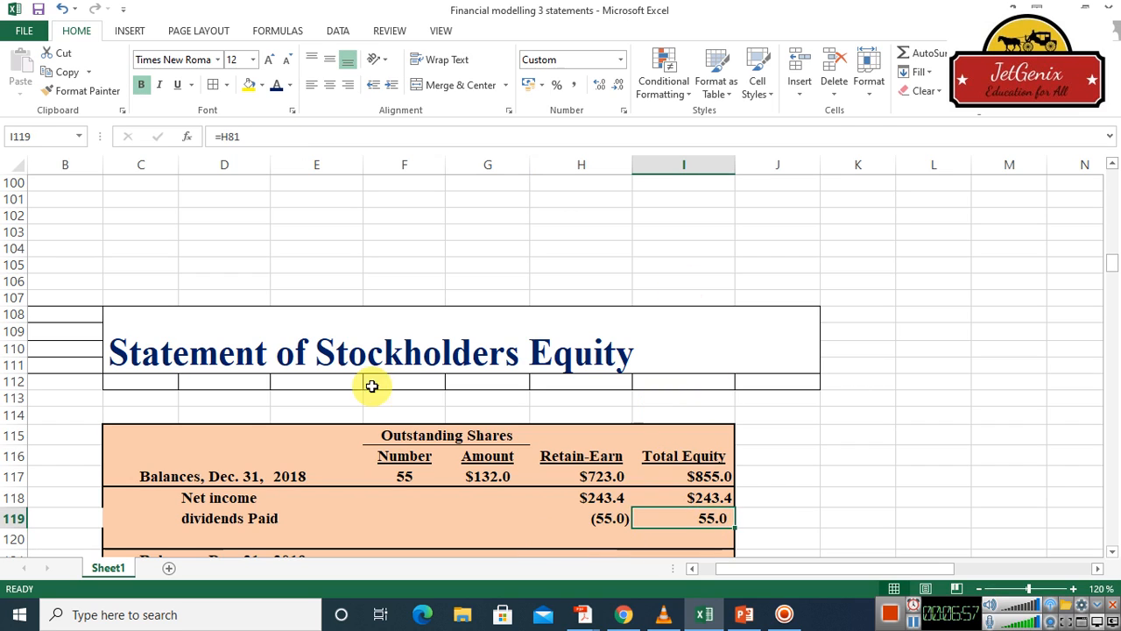
click(268, 137)
key(BackSpace)
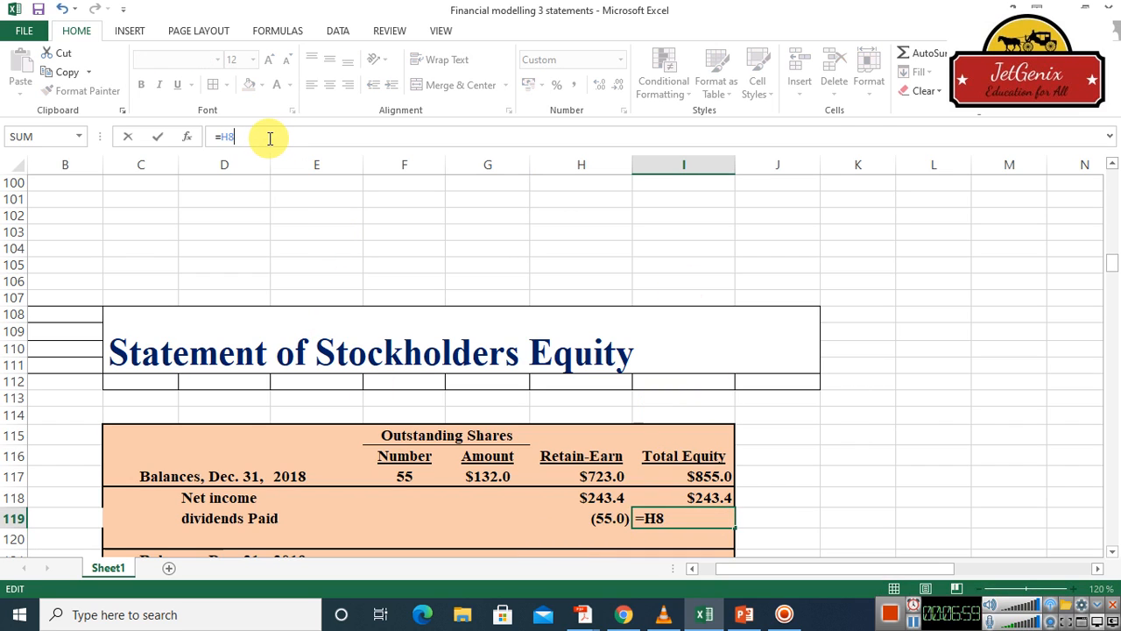
key(BackSpace)
key(BackSpace)
key(BackSpace)
text(()
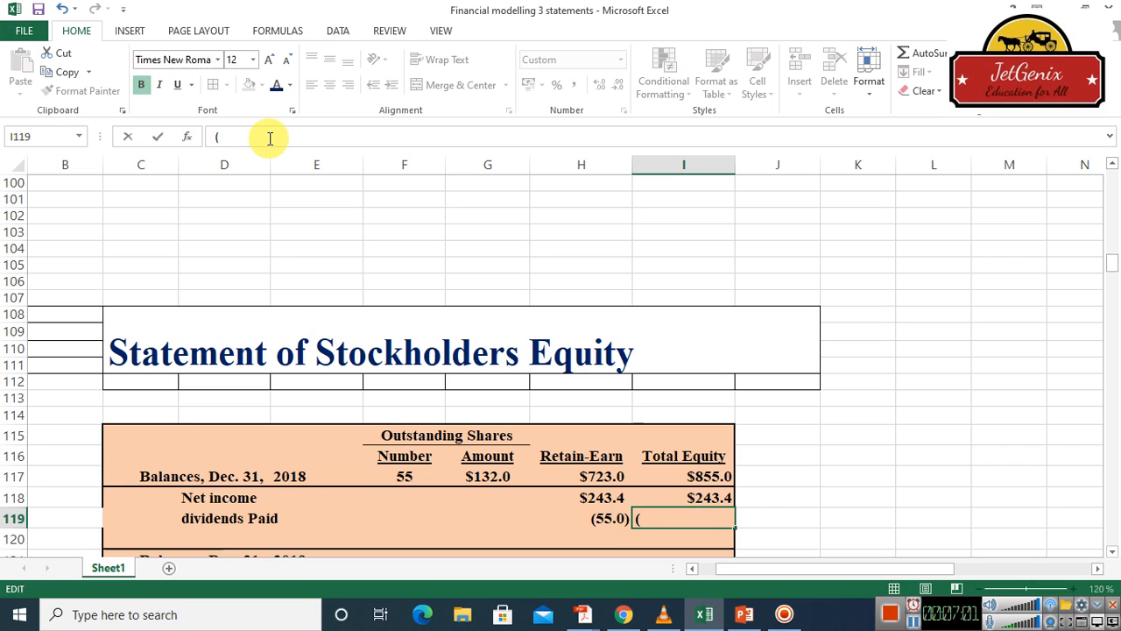
text(55))
key(Return)
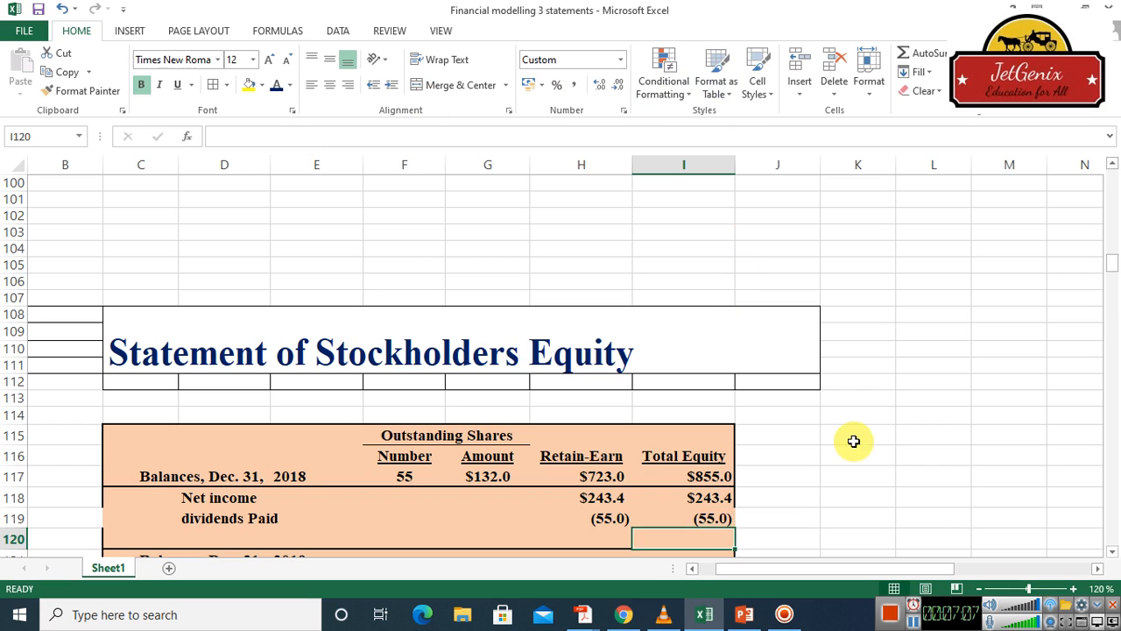
Carry the outstanding share number into the Dec. 31, 2019 balance in F121 with =F117
scroll(1114, 550, down, 6)
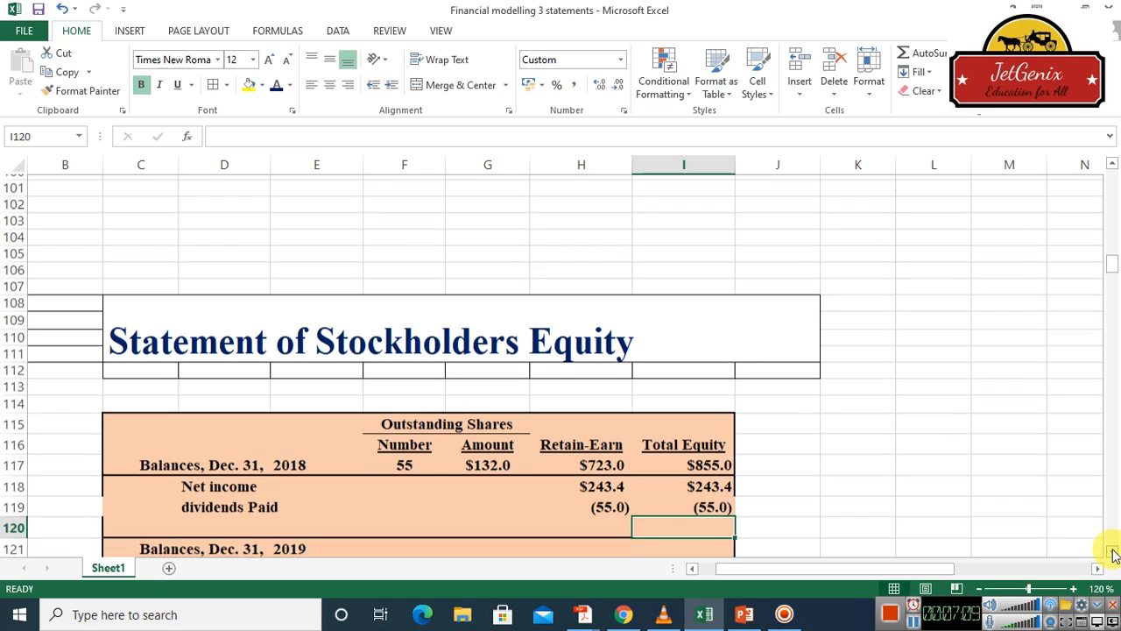
scroll(1114, 554, down, 2)
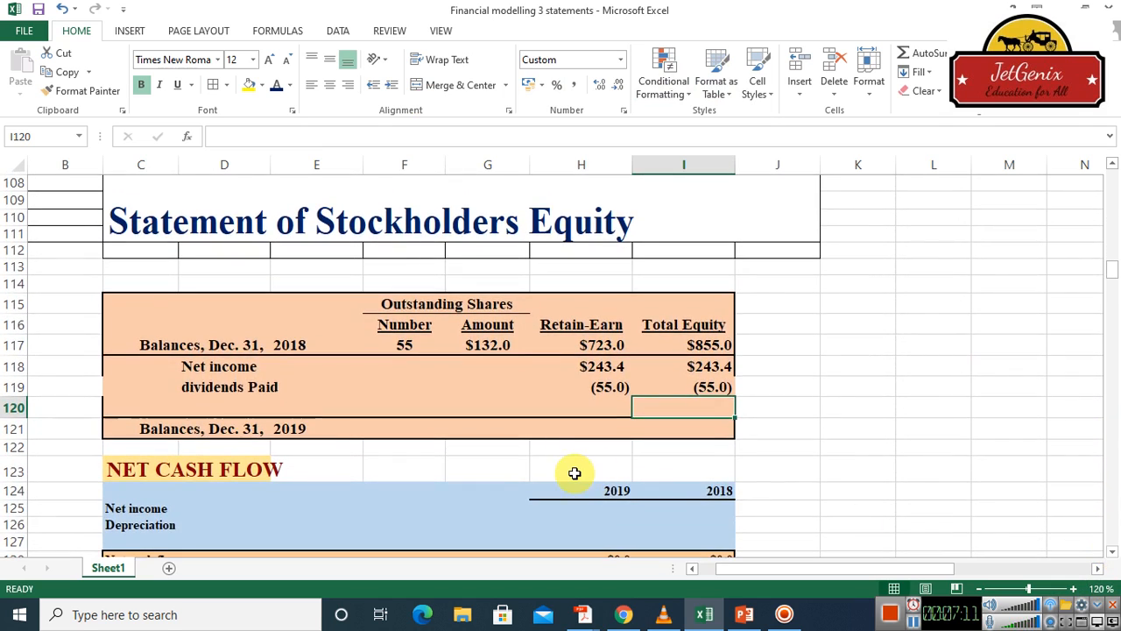
click(411, 429)
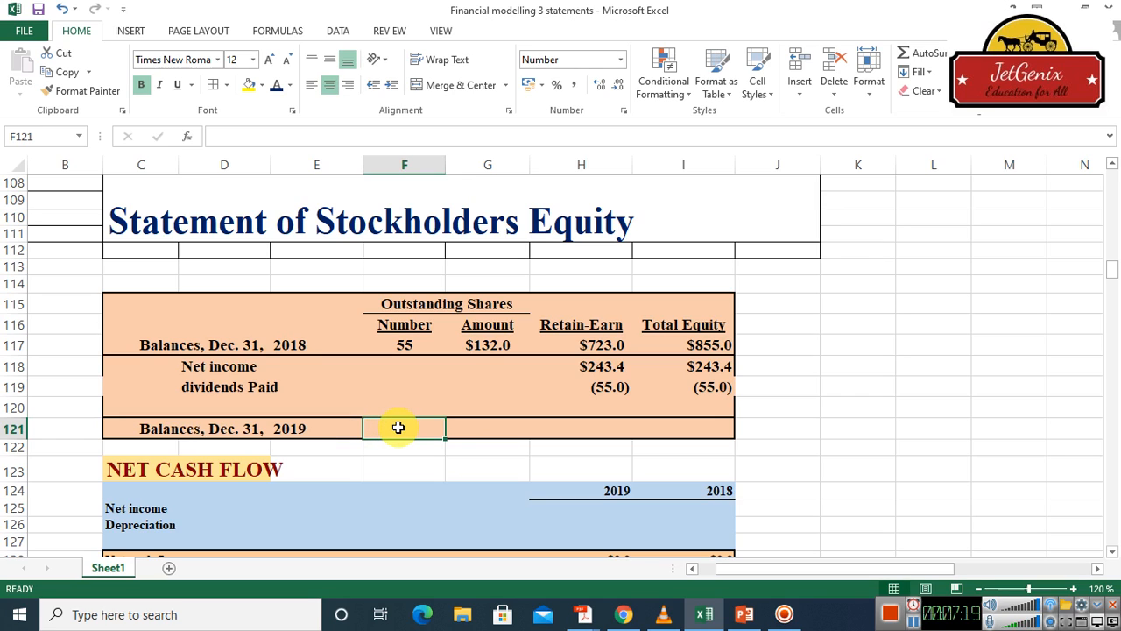
text(=)
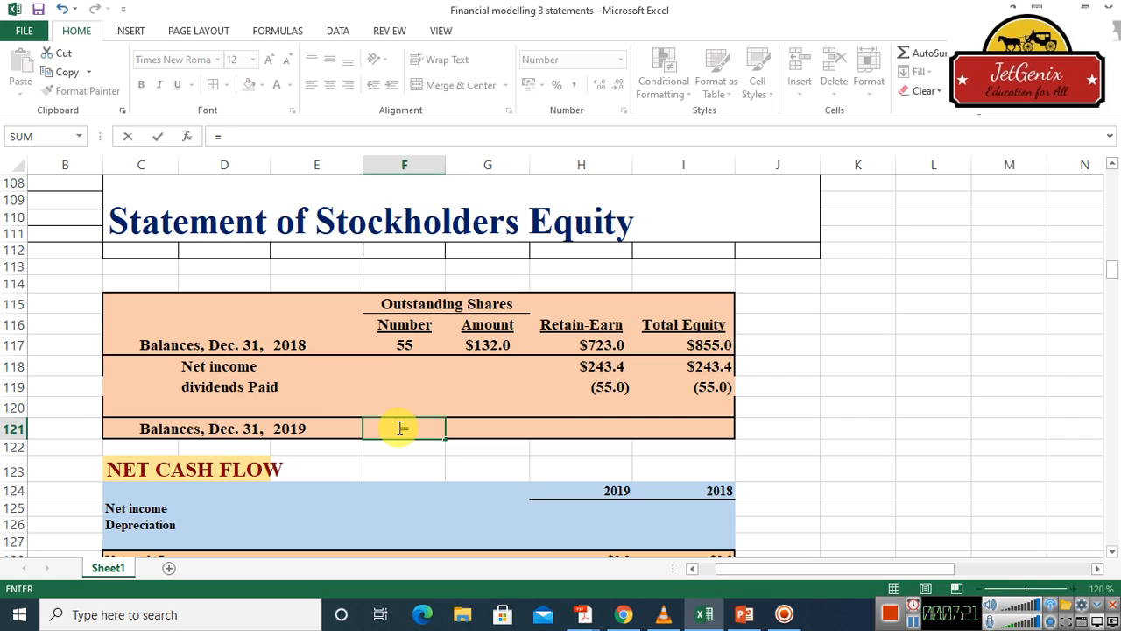
click(407, 344)
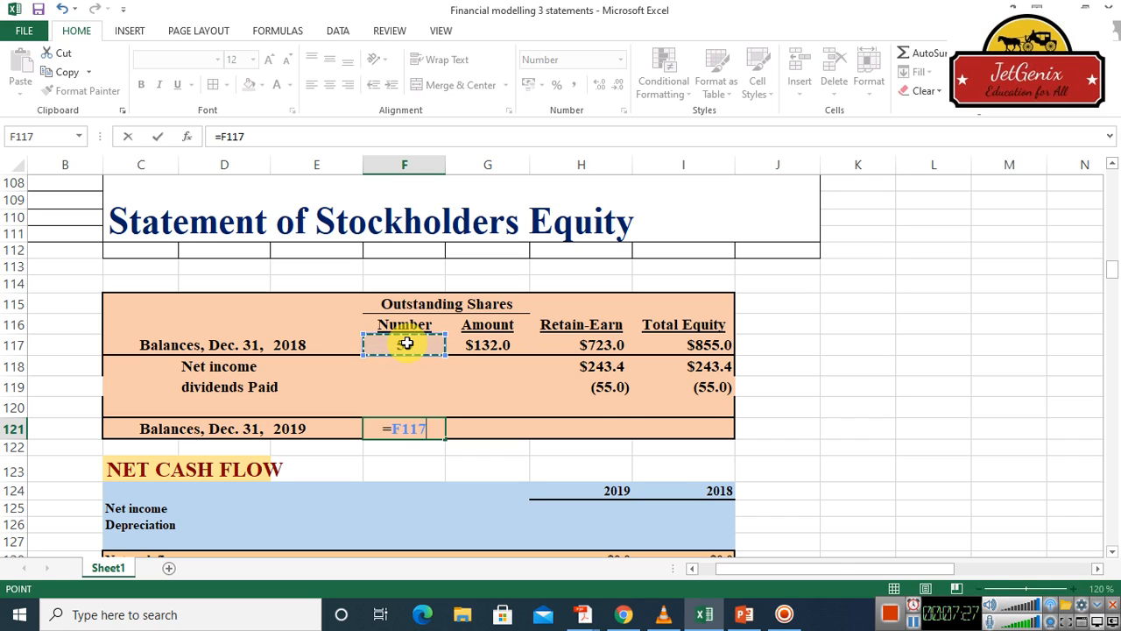
key(Return)
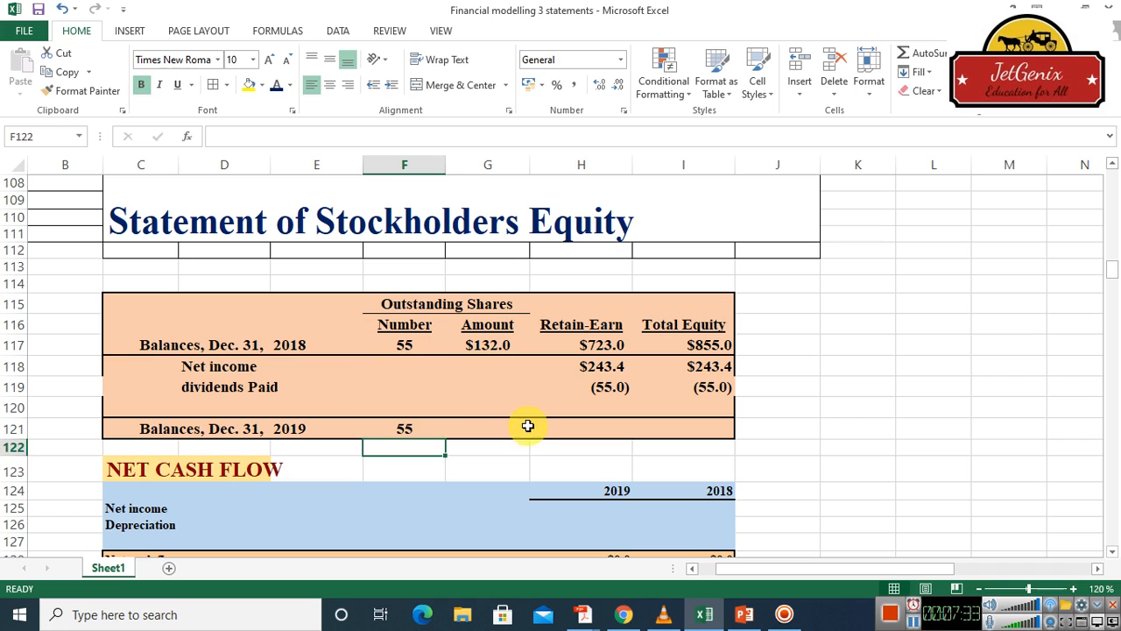
Carry the outstanding shares amount into the Dec. 31, 2019 balance in G121 with =G117
click(481, 435)
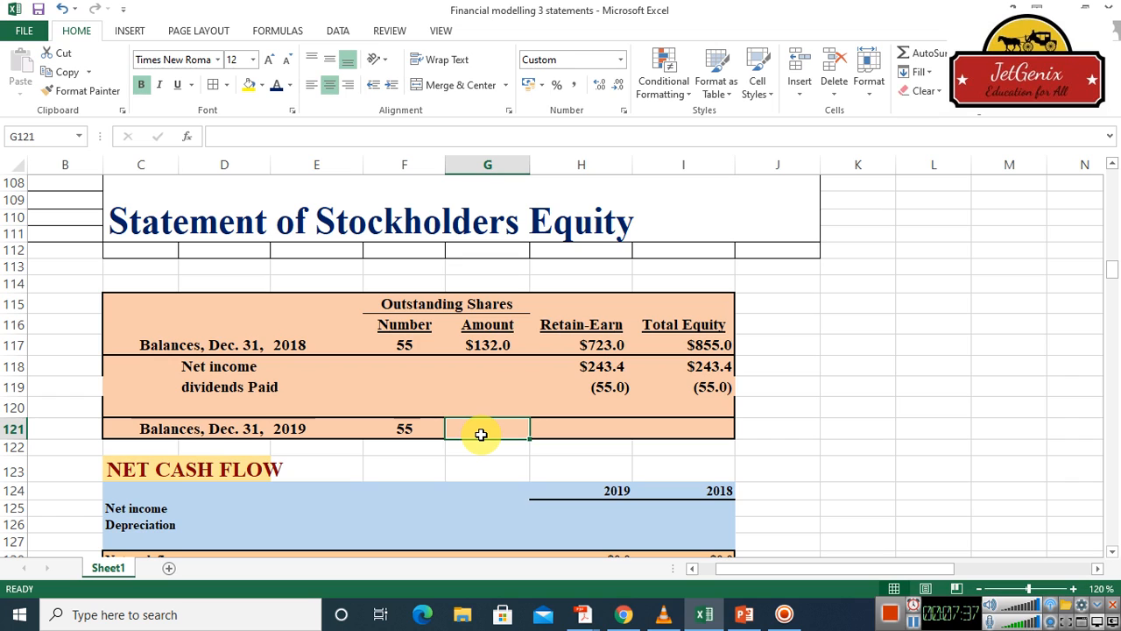
text(=)
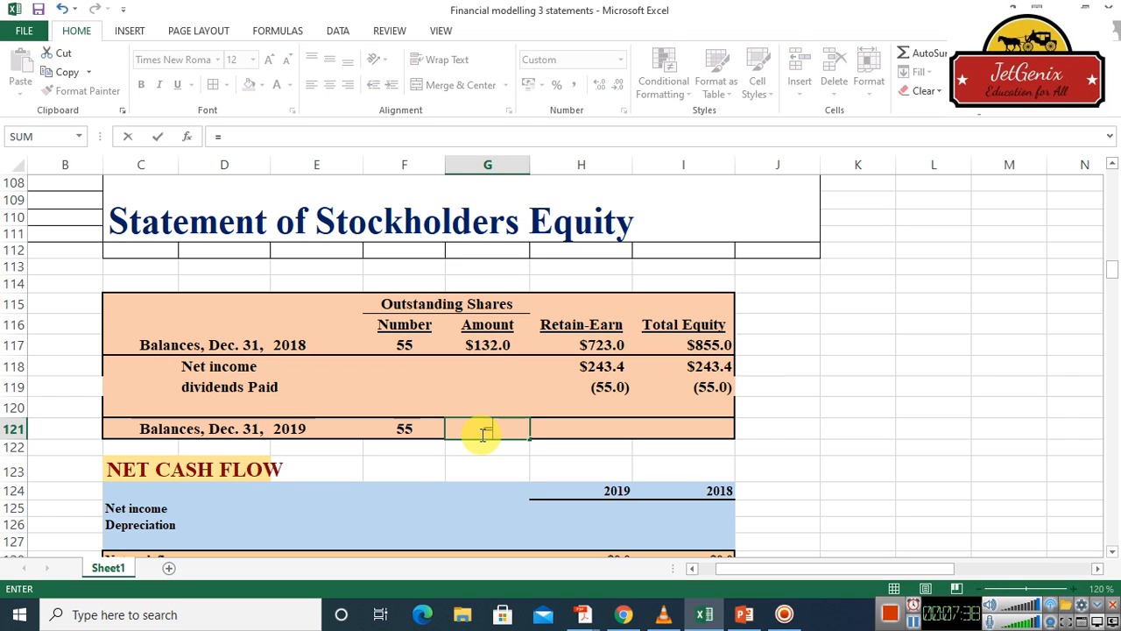
click(487, 351)
key(Return)
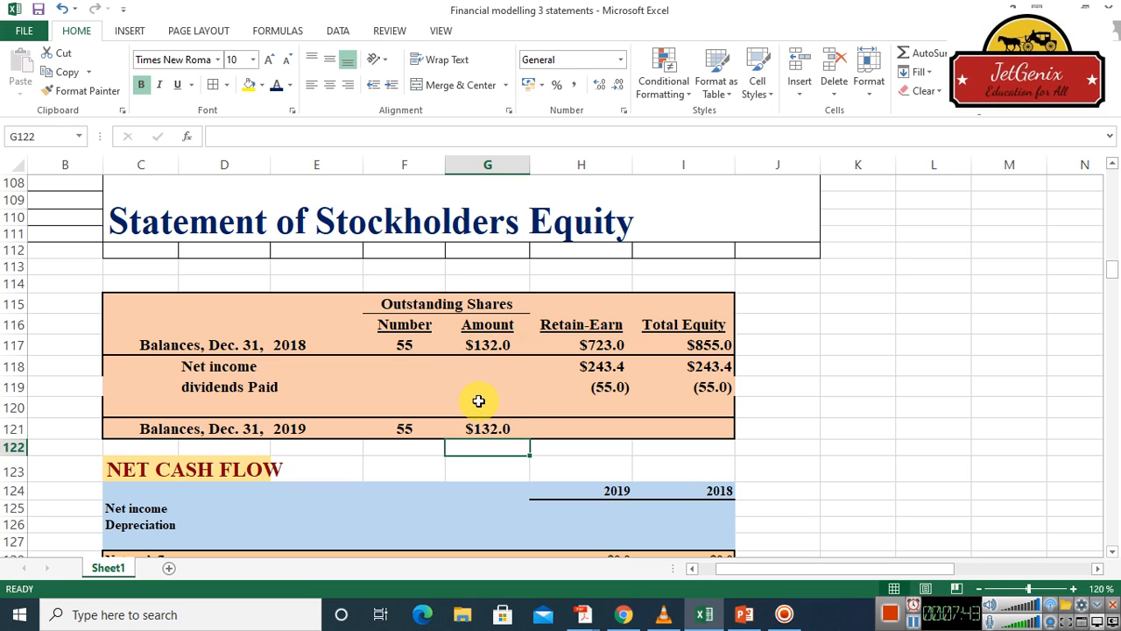
Try calculating the Dec. 31, 2019 Retain-Earn balance in H121 with =(H117+H118)-H119
click(596, 426)
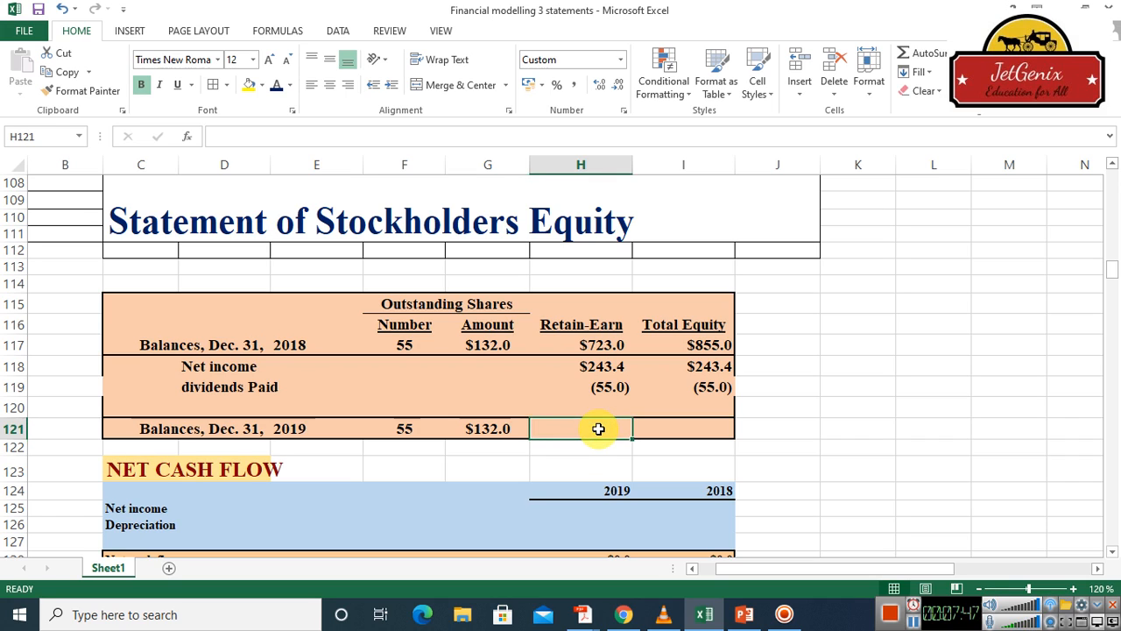
text(=)
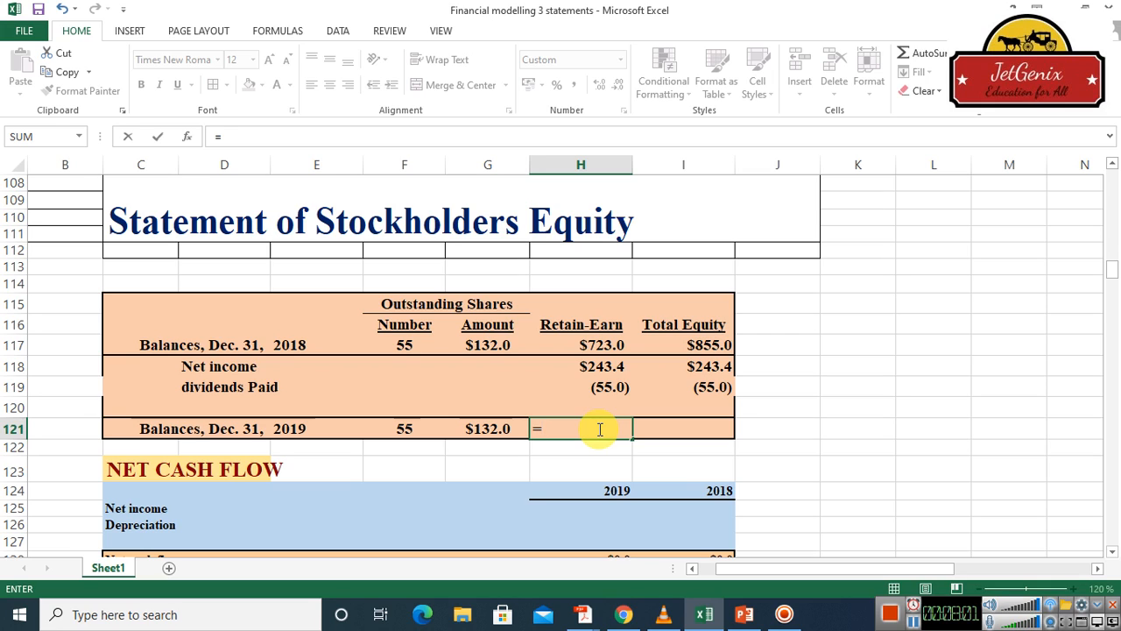
text(()
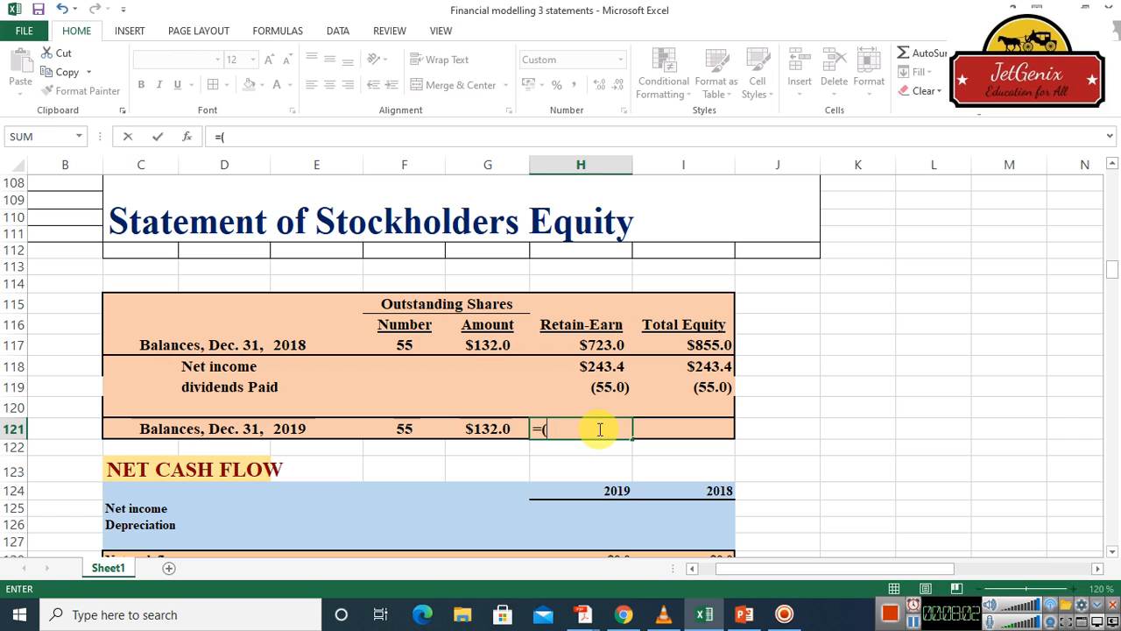
click(605, 346)
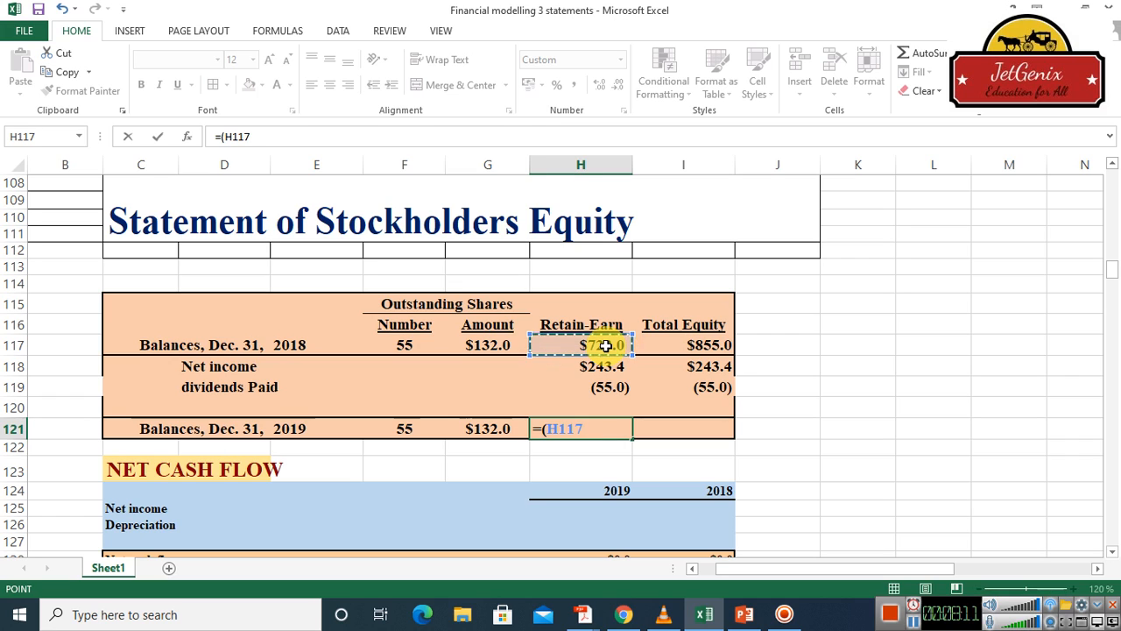
text(+)
click(601, 372)
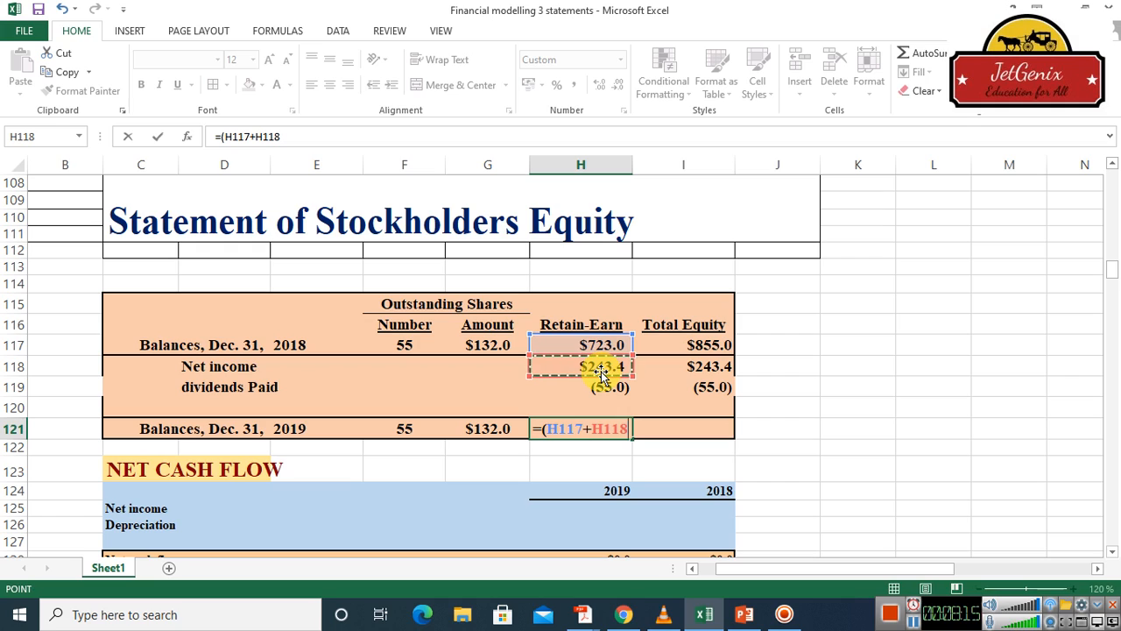
text())
key(BackSpace)
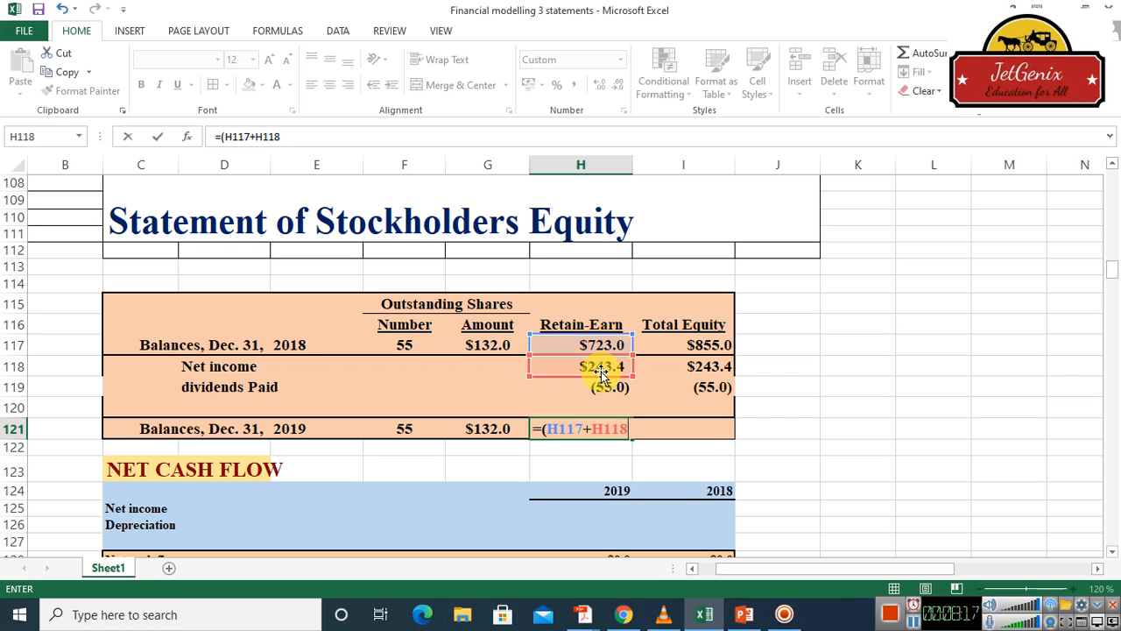
text()-)
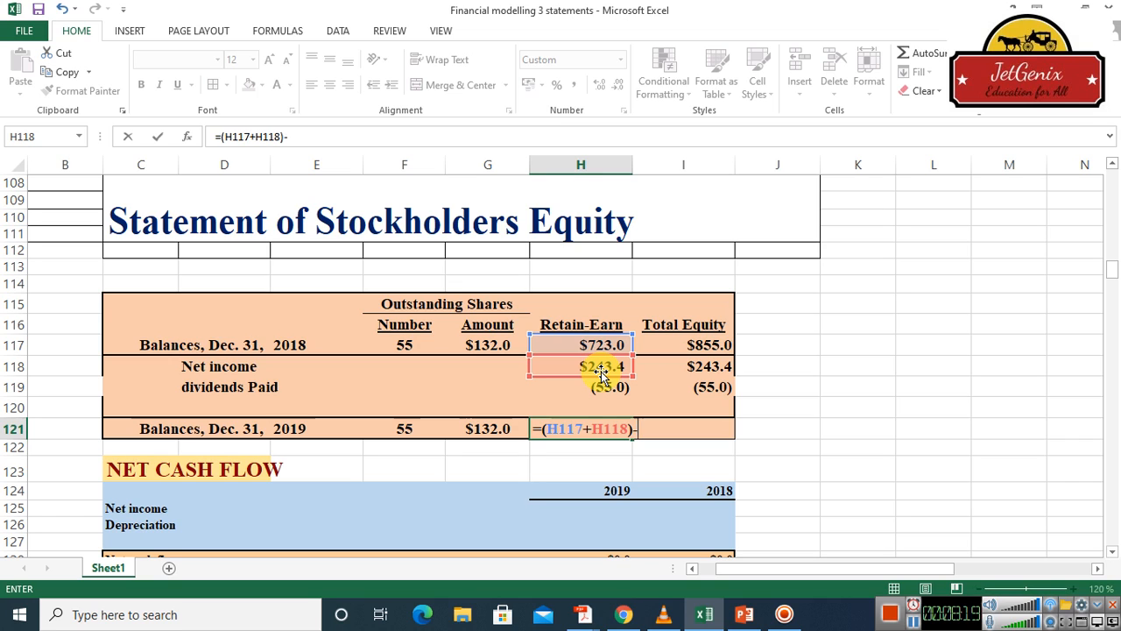
click(606, 386)
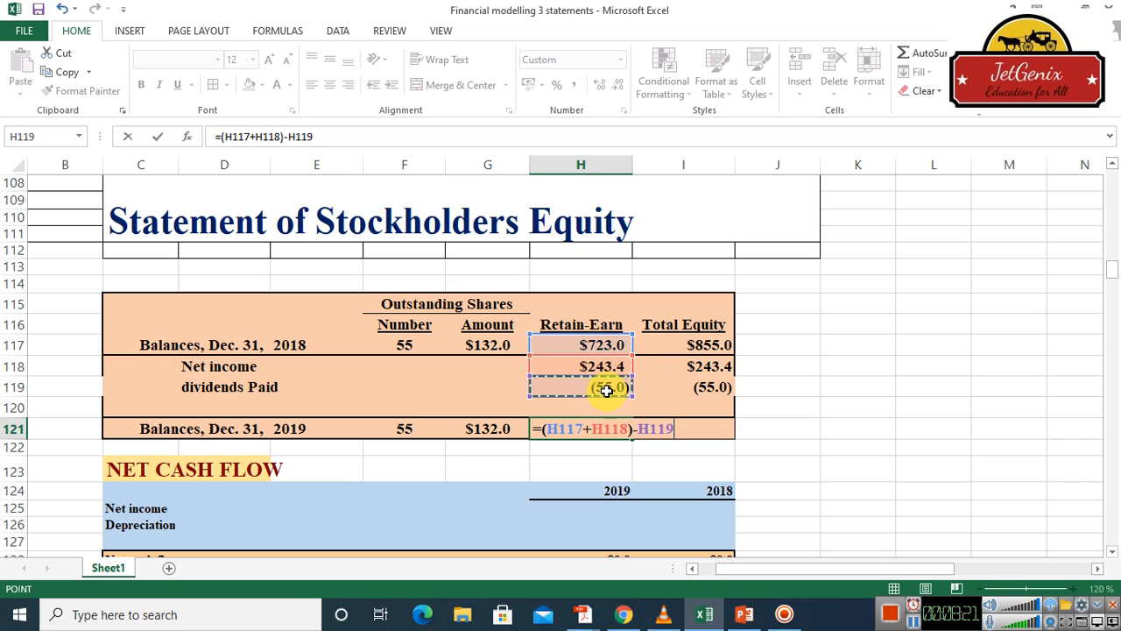
key(Return)
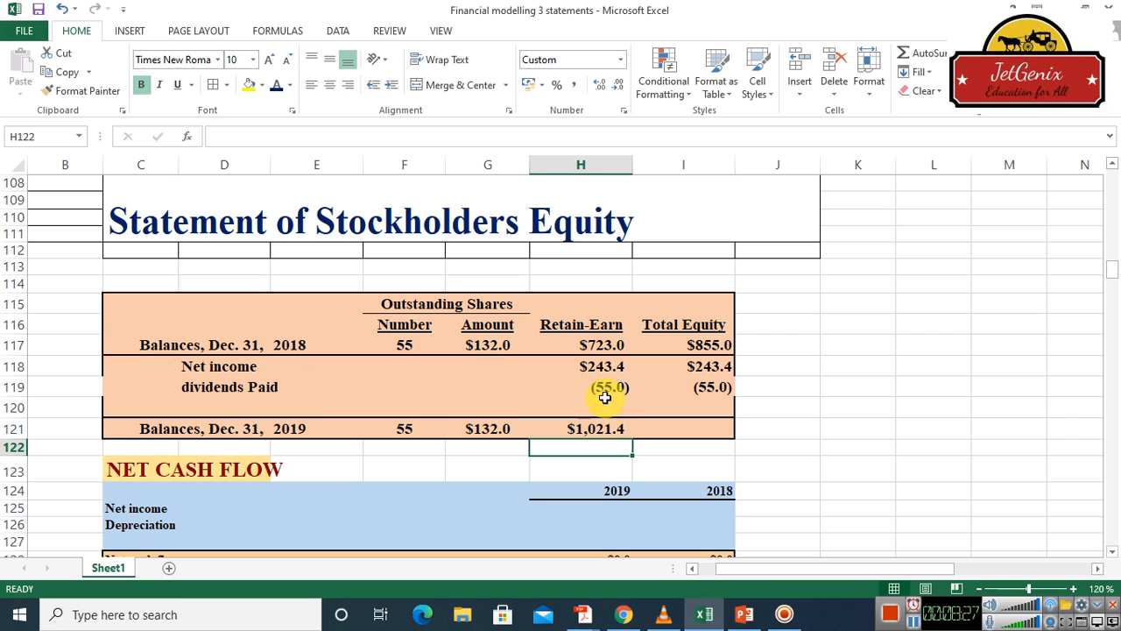
Replace the Dec. 31, 2019 Retain-Earn formula in H121 with a SUM over H117:H119
click(597, 427)
key(BackSpace)
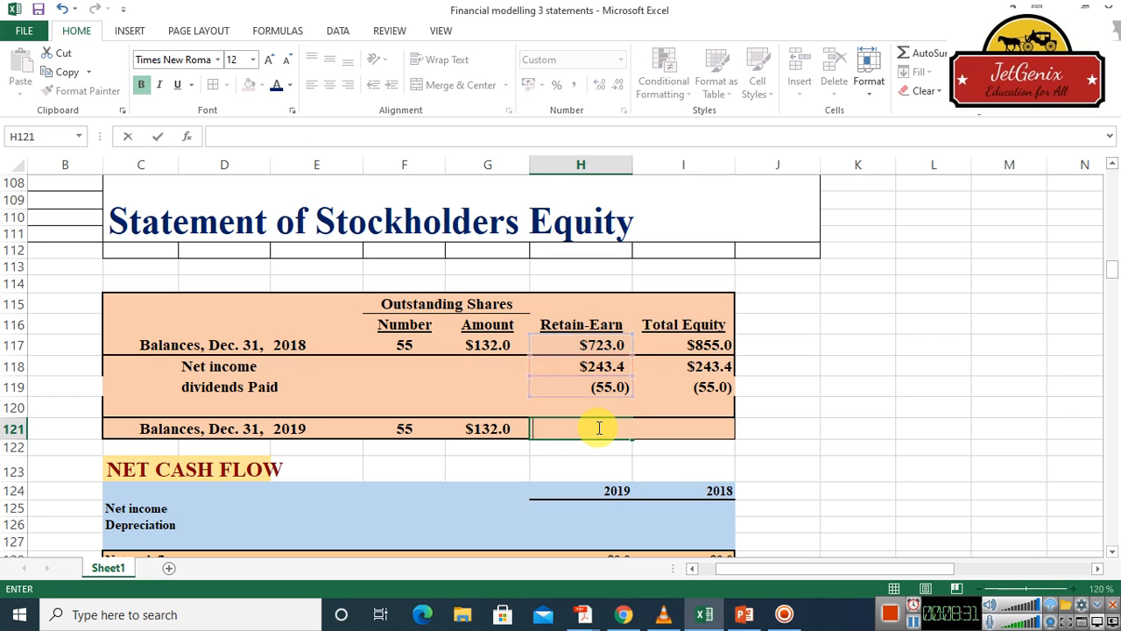
key(Return)
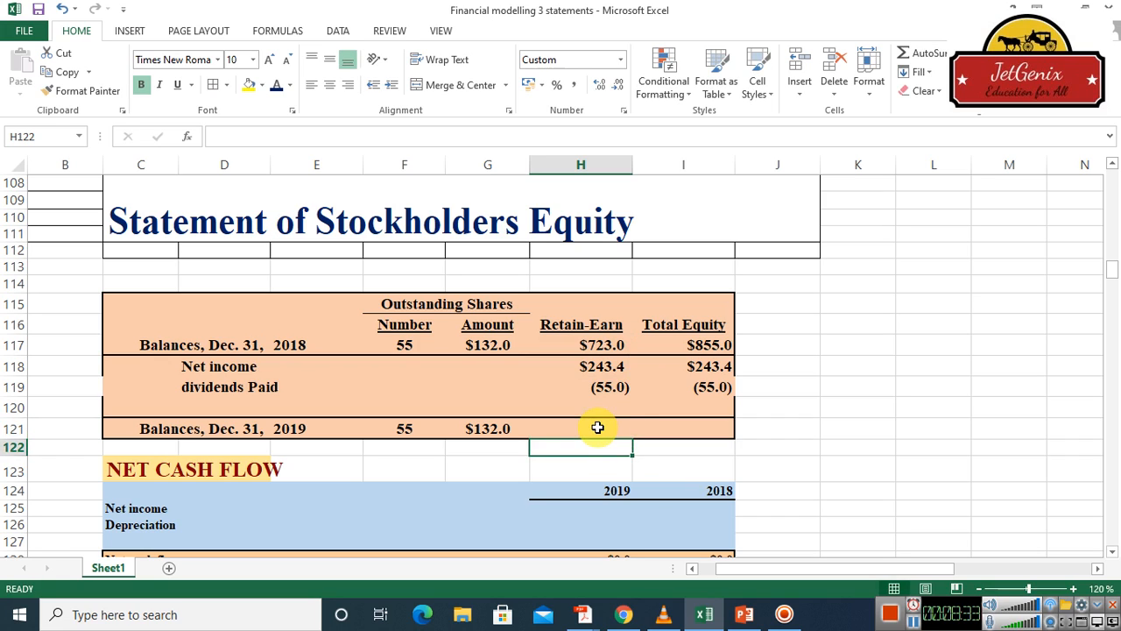
click(597, 428)
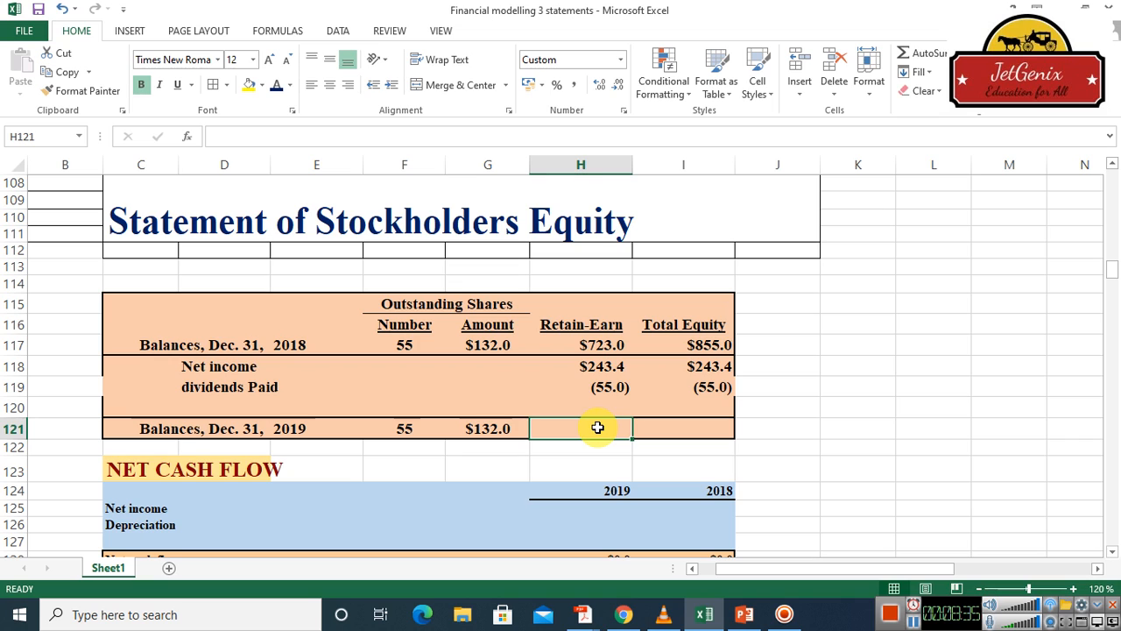
text(=)
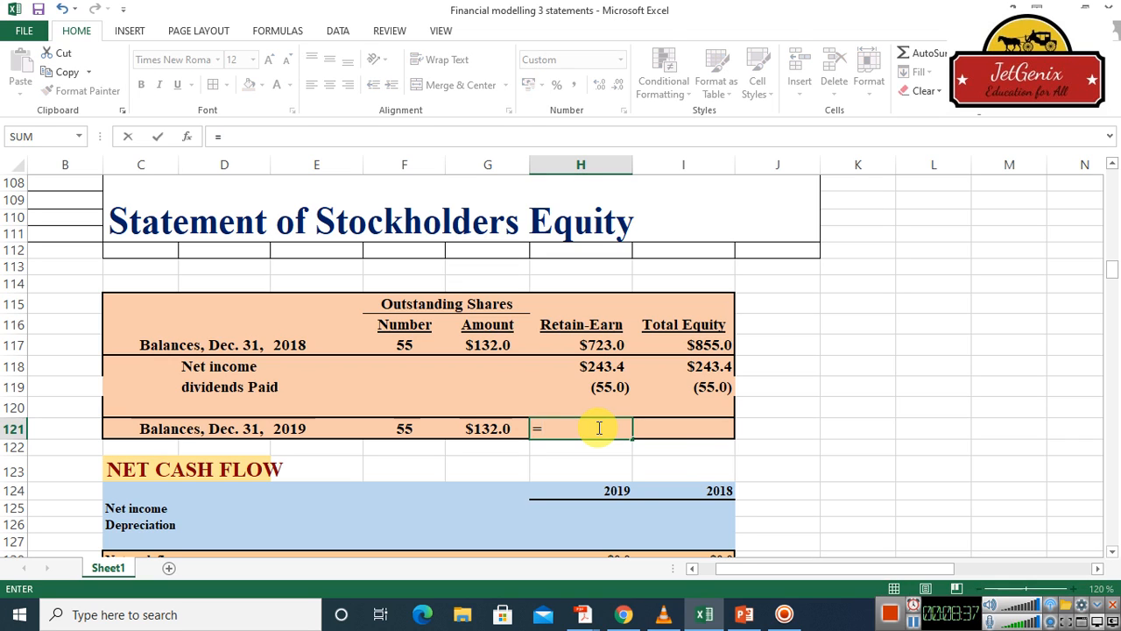
text(sum)
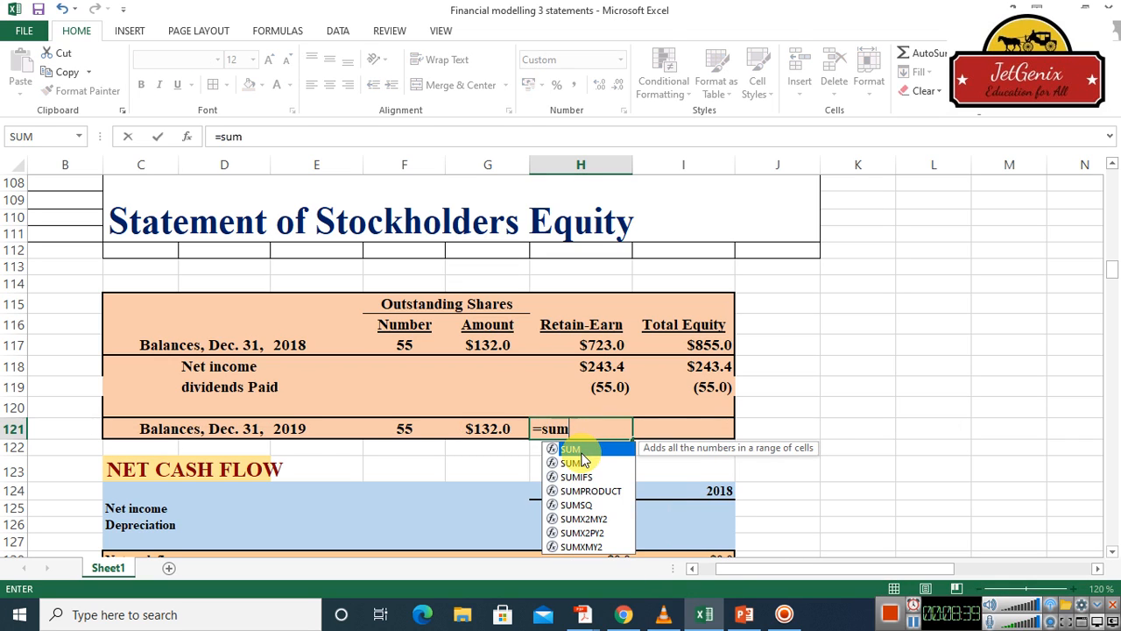
double_click(574, 449)
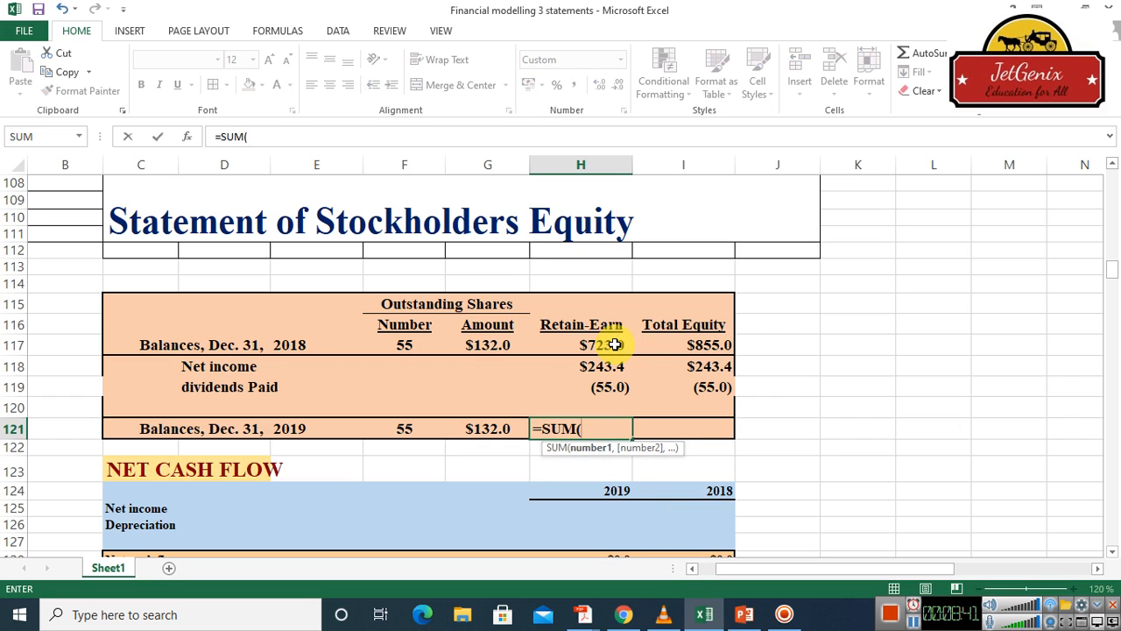
drag(605, 348, 609, 381)
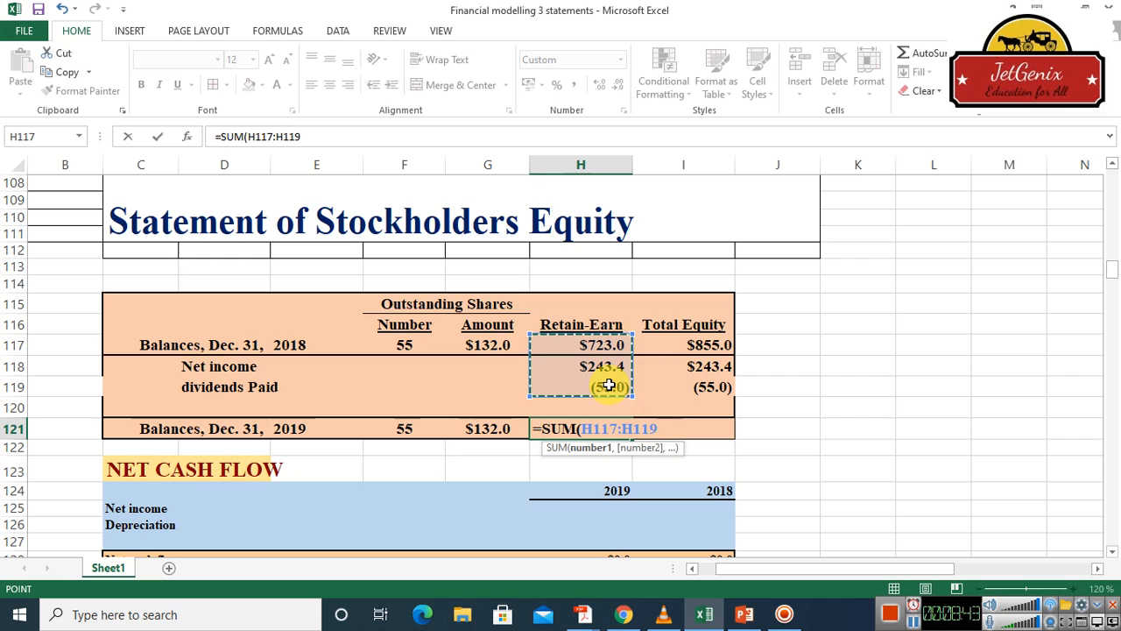
key(Return)
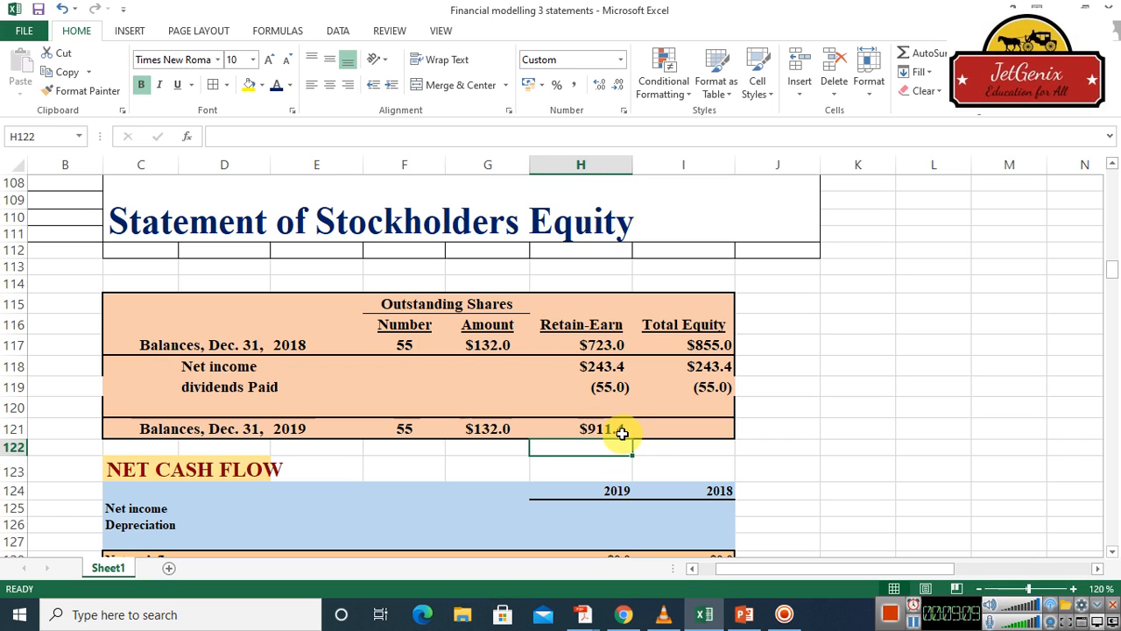
Calculate the Dec. 31, 2019 Total Equity balance in I121 with a SUM over I117:I119
click(707, 433)
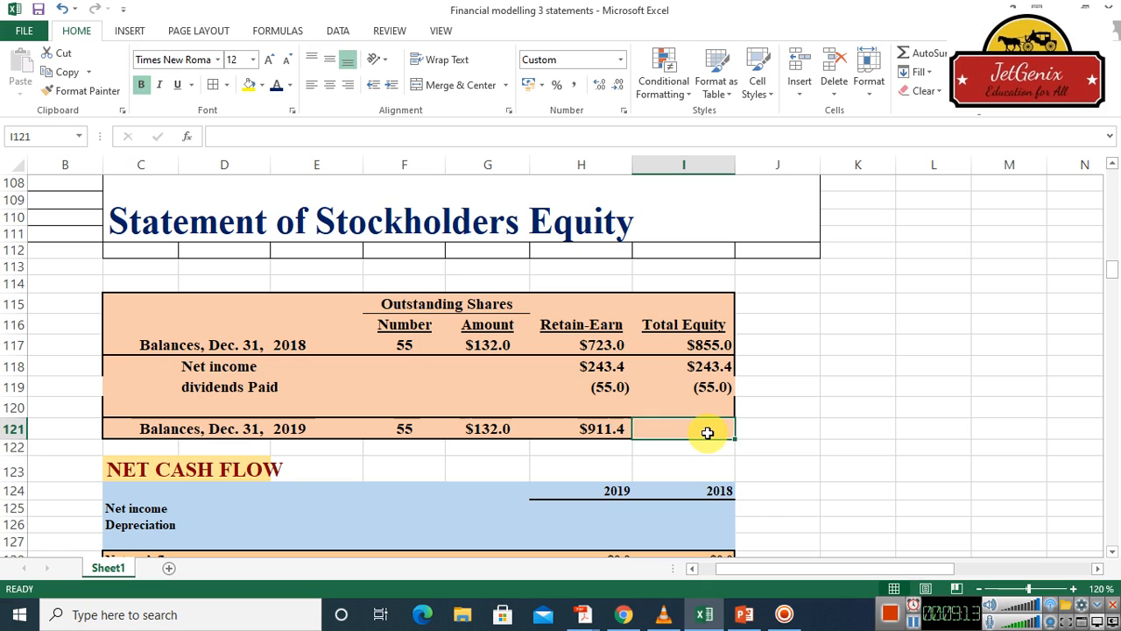
text(=)
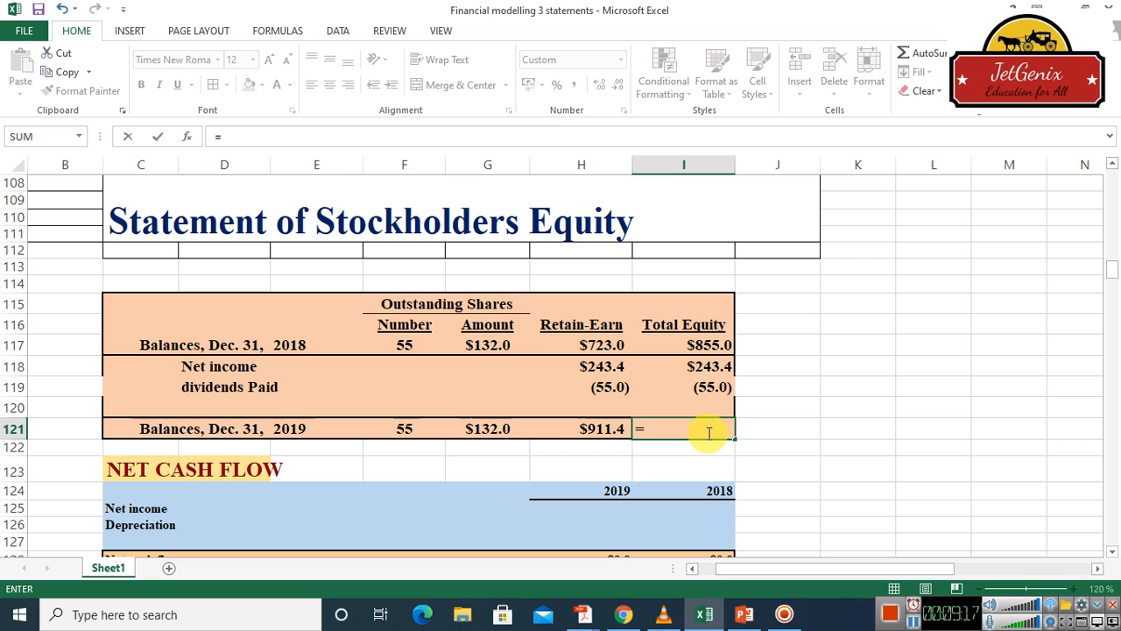
text(sum)
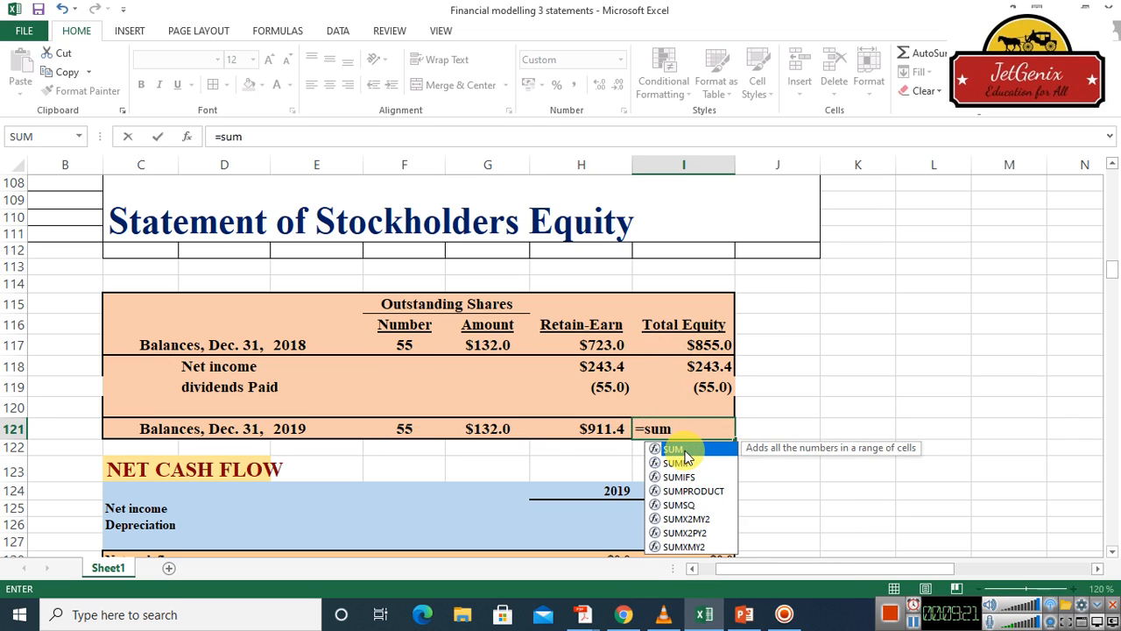
double_click(684, 451)
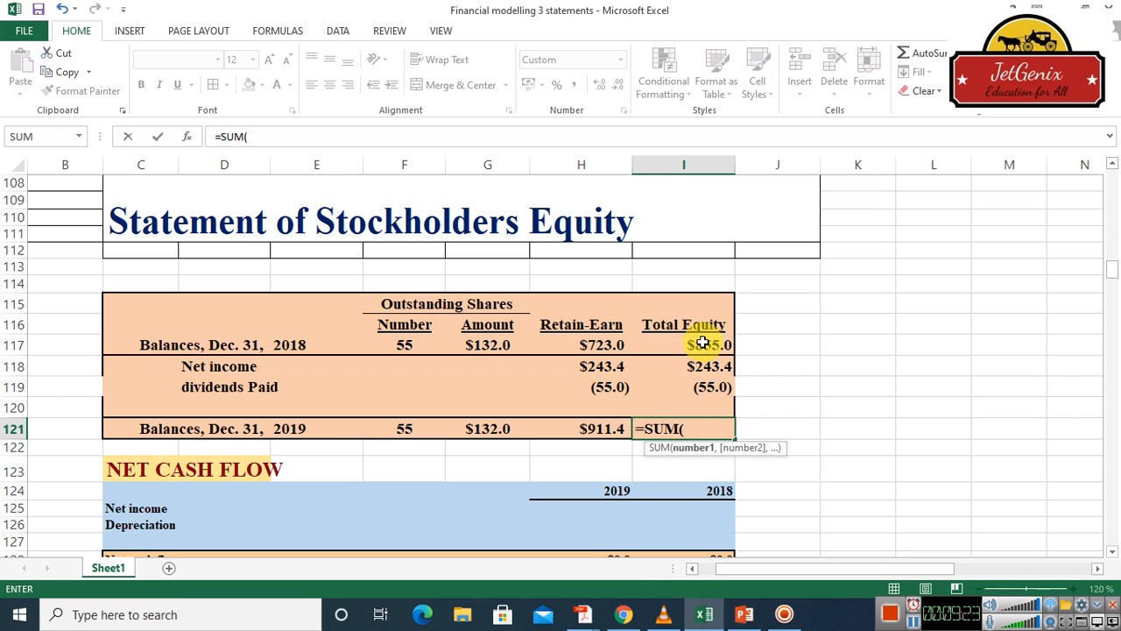
drag(703, 344, 715, 386)
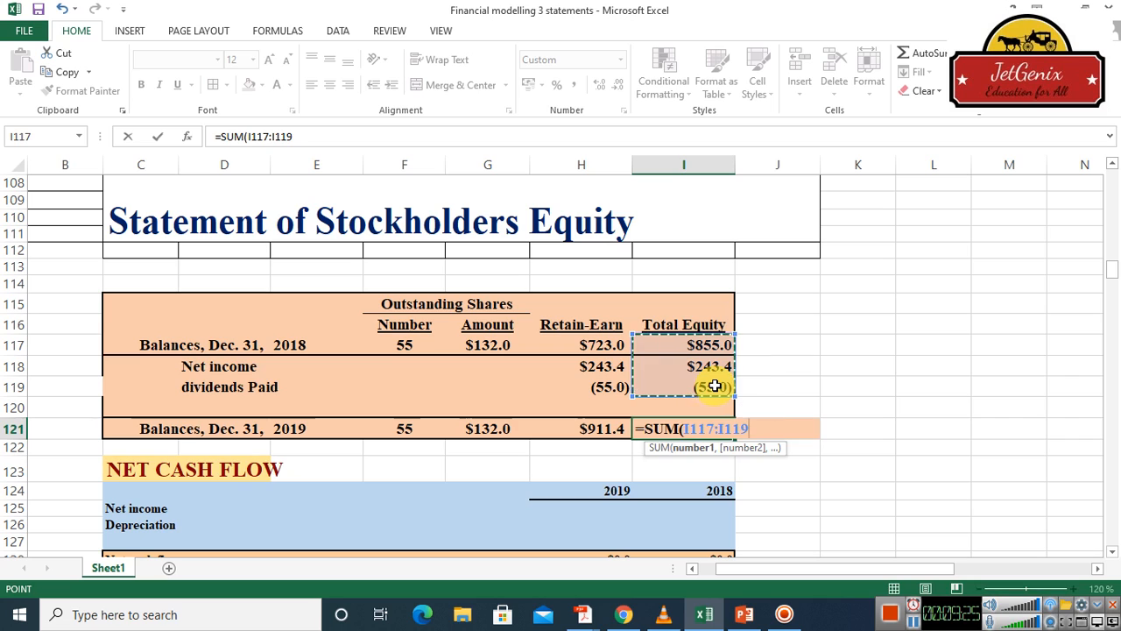
key(Return)
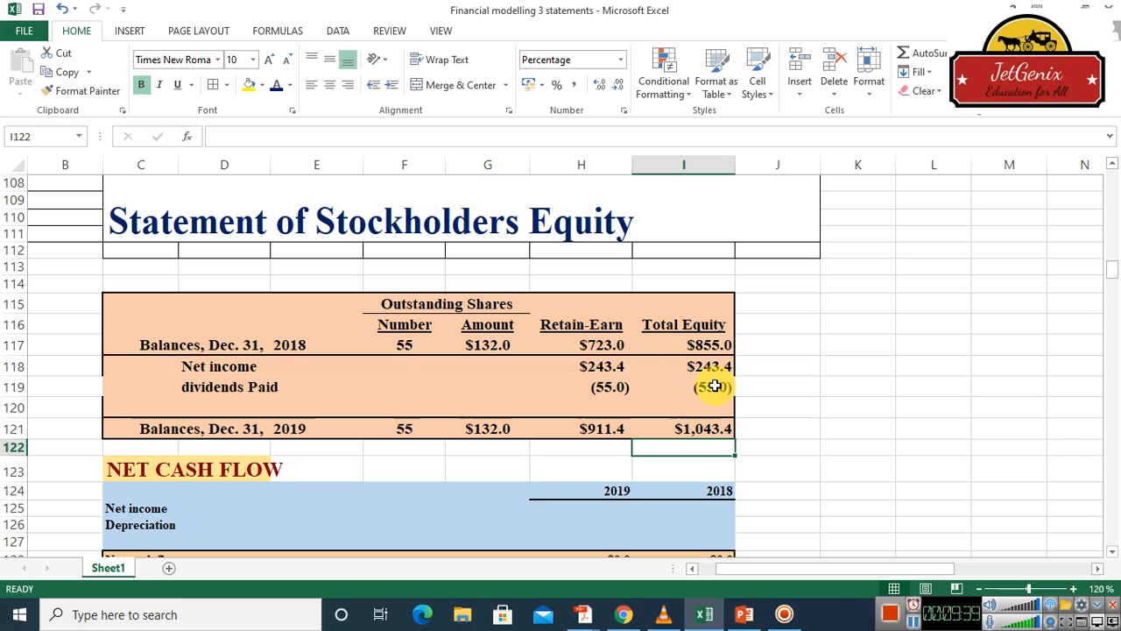
Link the 2018 net income in I125 of the Net Cash Flow table to I79, net income available to common stockholders
click(1112, 553)
click(1112, 553)
click(1113, 553)
click(1112, 554)
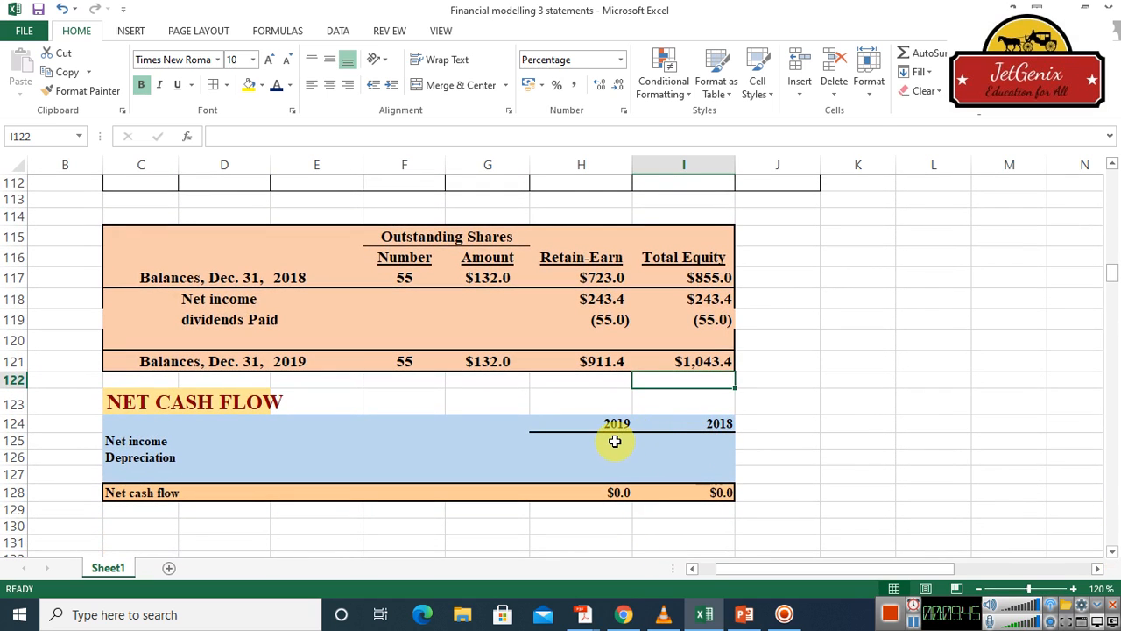
click(696, 441)
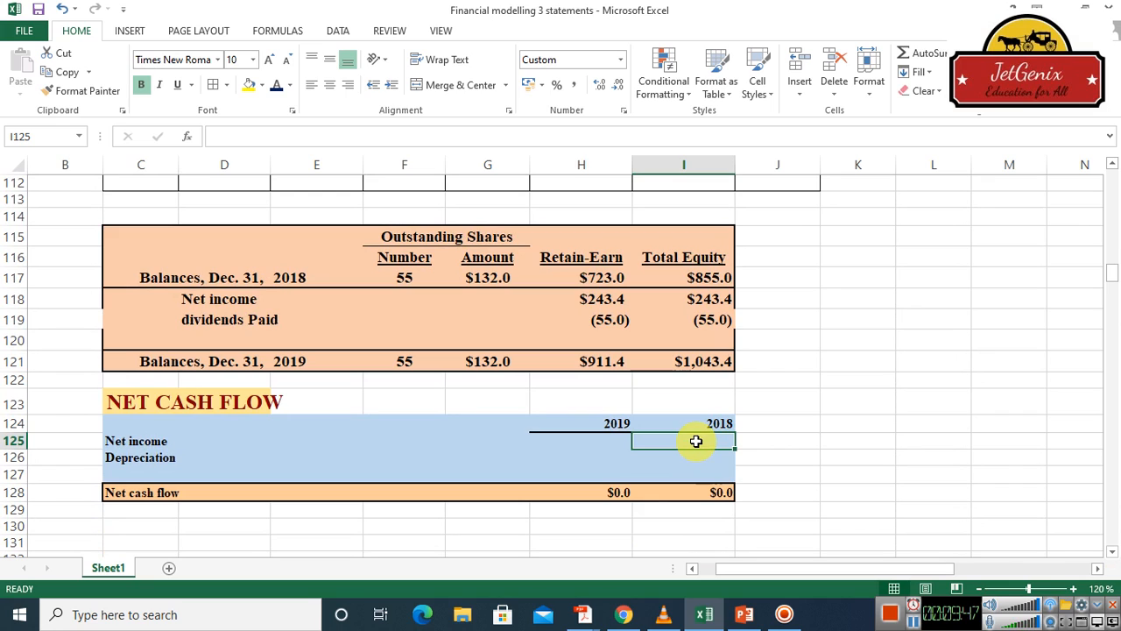
text(=)
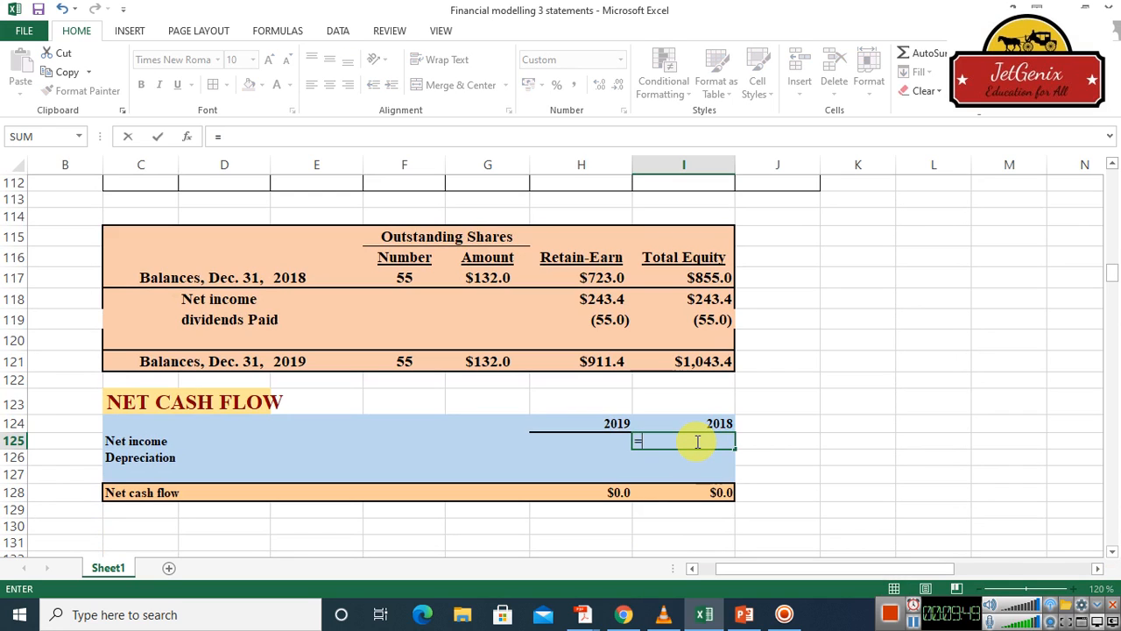
click(1112, 164)
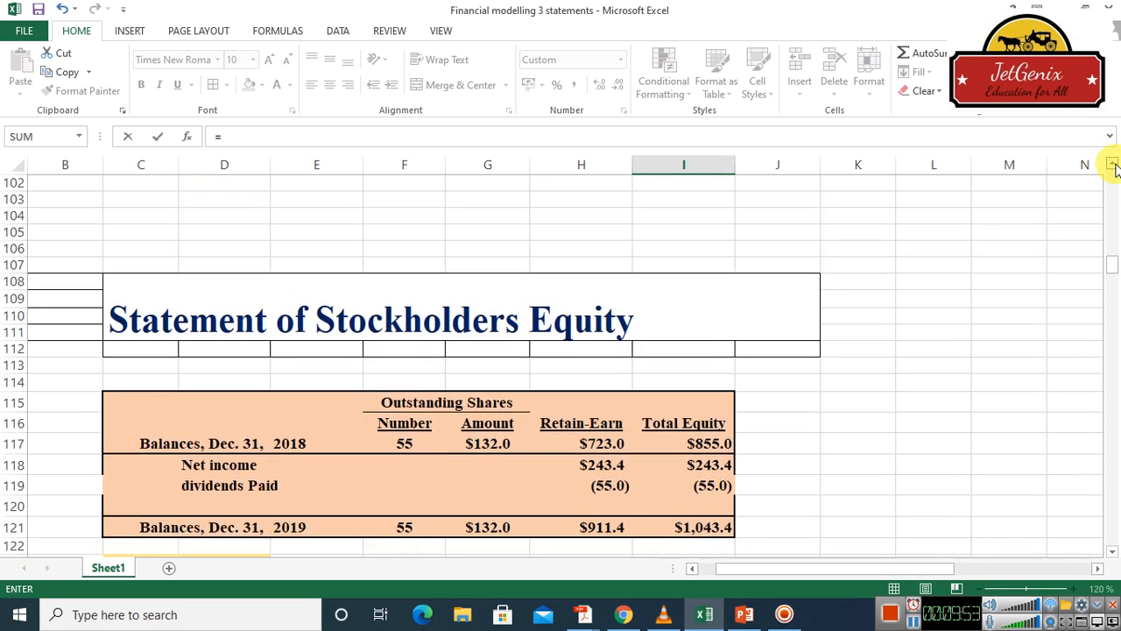
scroll(1112, 167, up, 9)
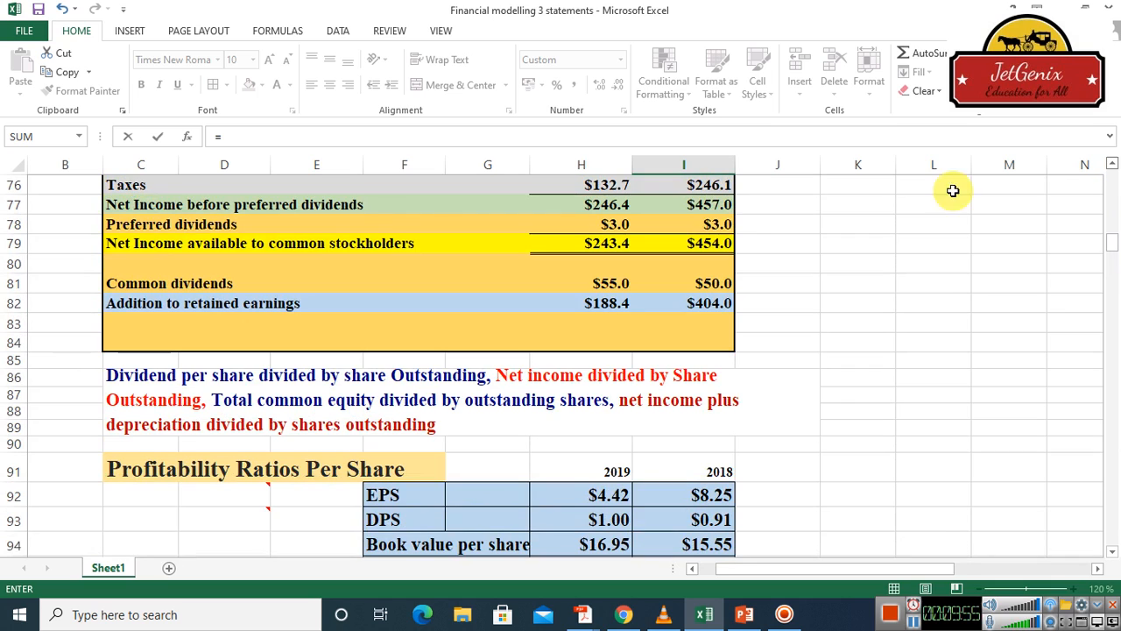
click(716, 246)
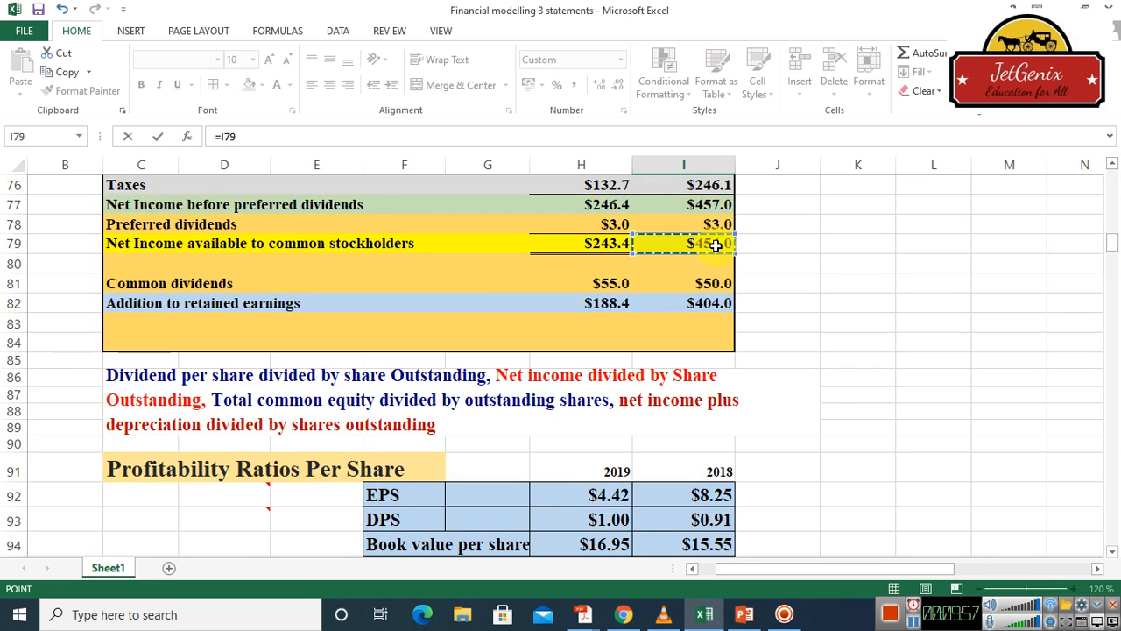
key(Return)
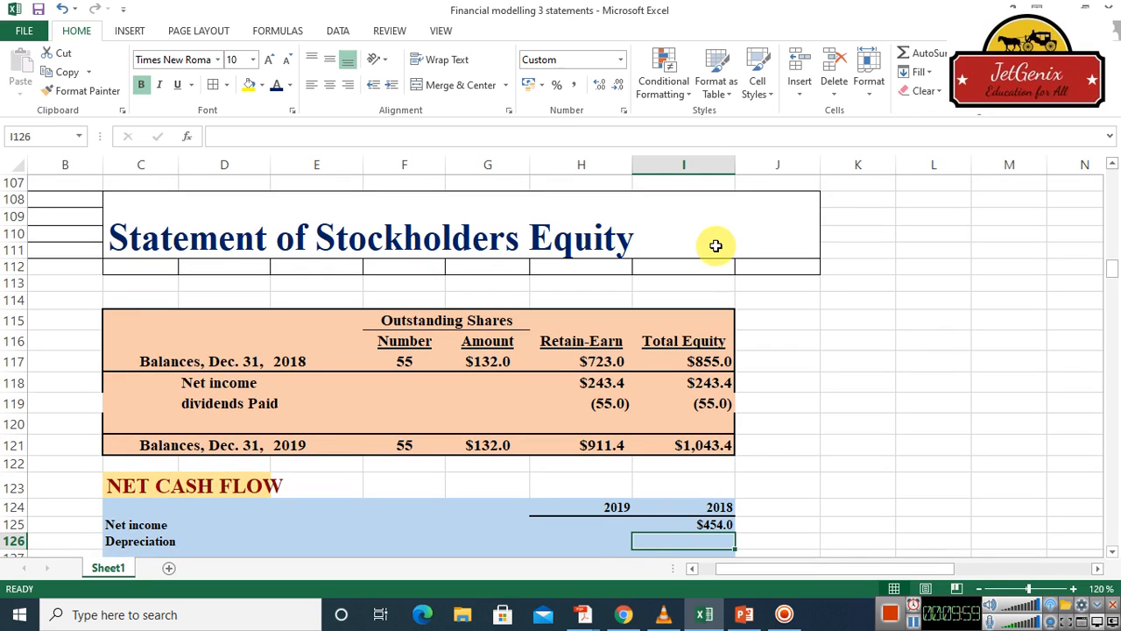
Link the 2018 depreciation in I126 of the Net Cash Flow table to the income statement's depreciation in I70
text(=)
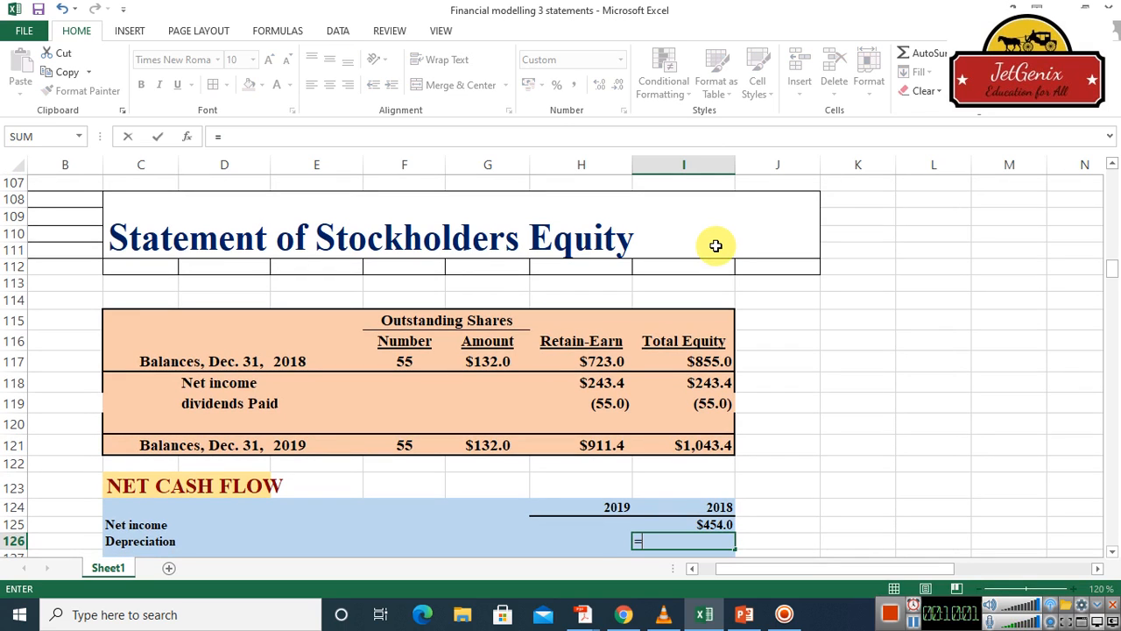
click(1113, 165)
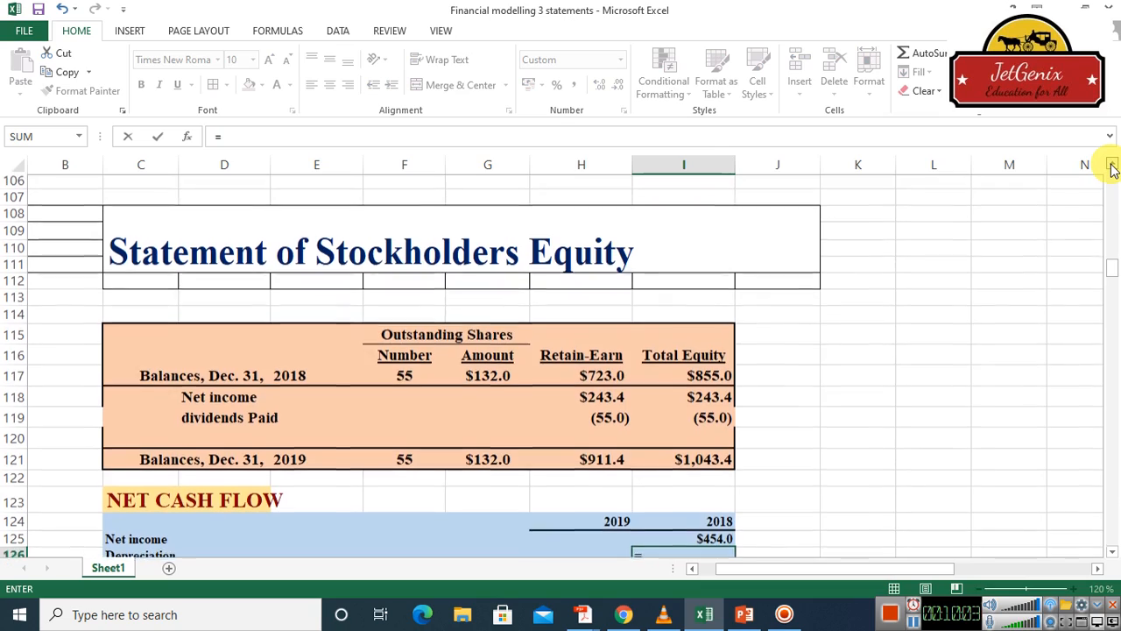
click(1113, 166)
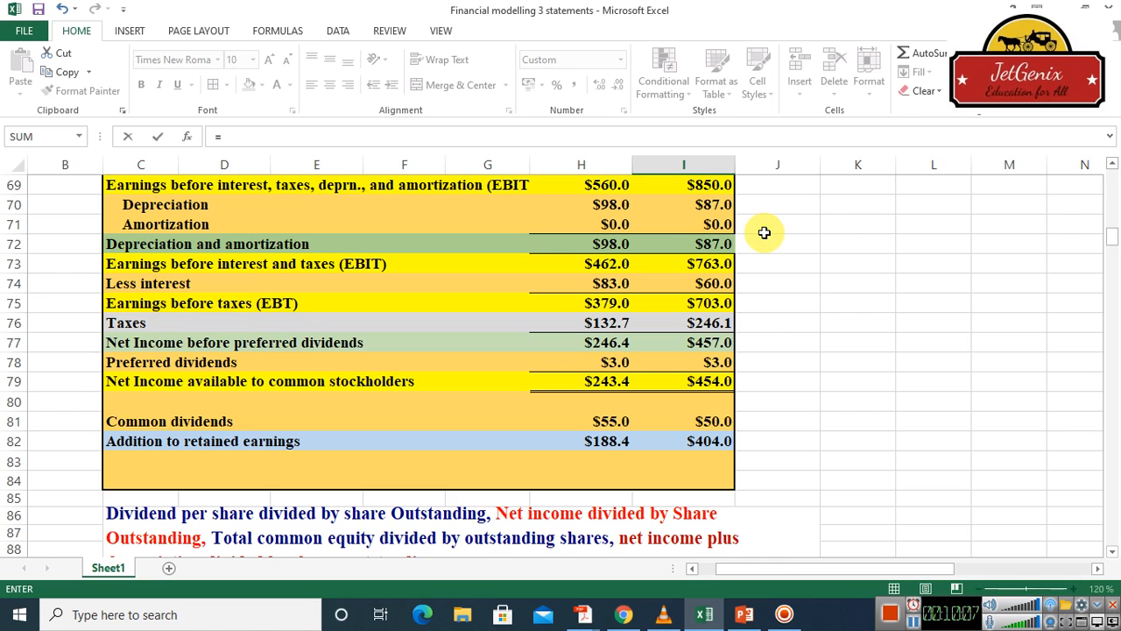
click(716, 204)
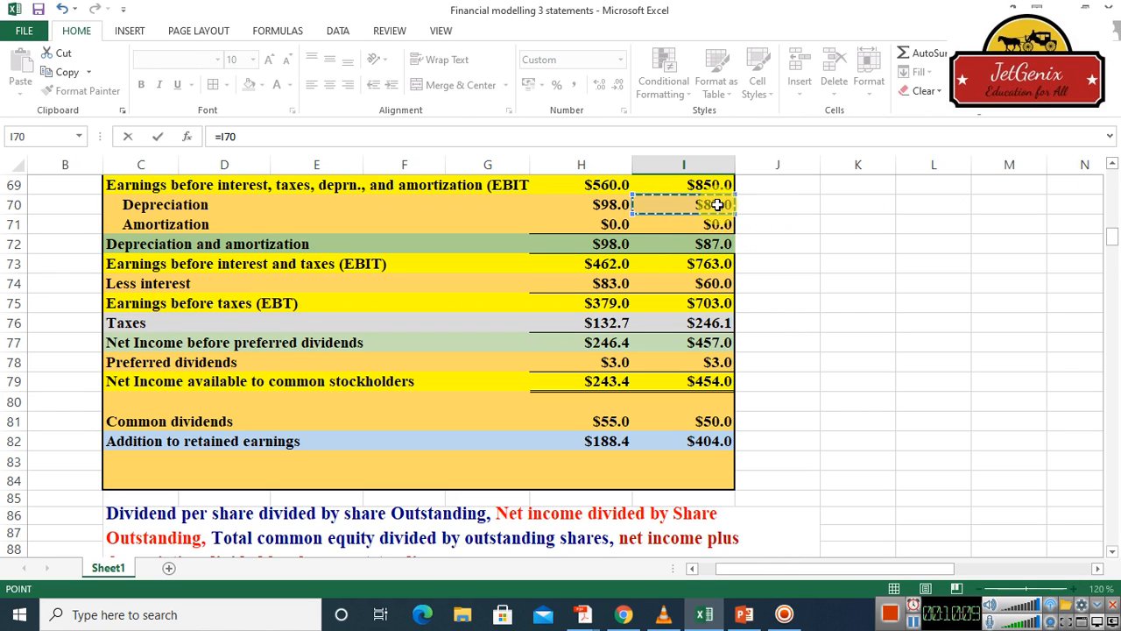
key(Return)
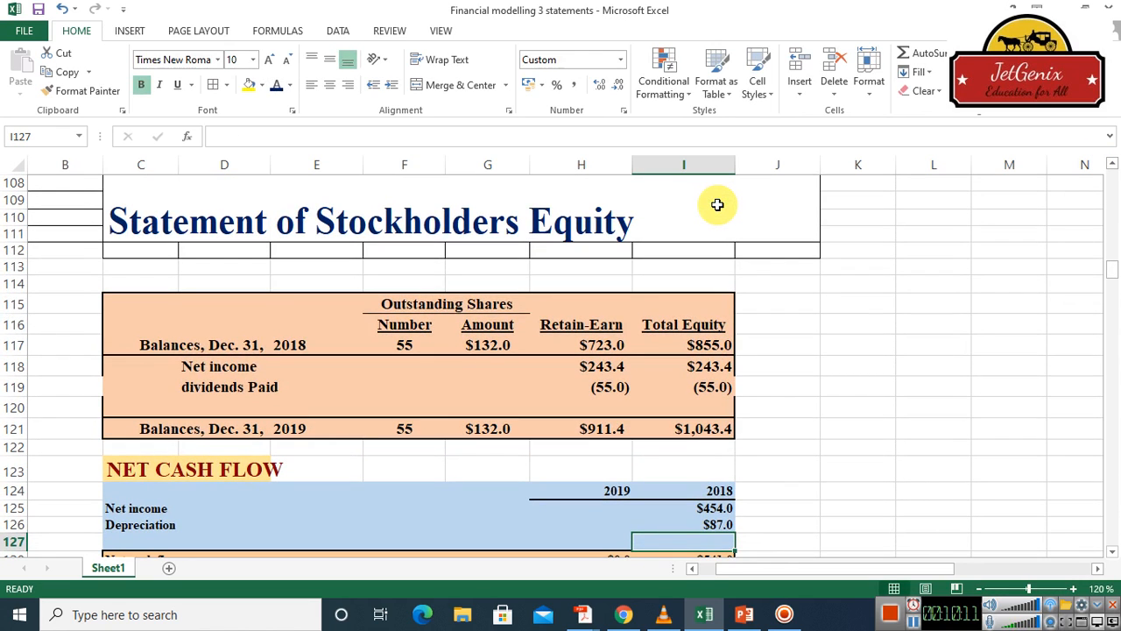
Try totalling 2018 net income and depreciation in I127 with a SUM over I125:I126
text(=)
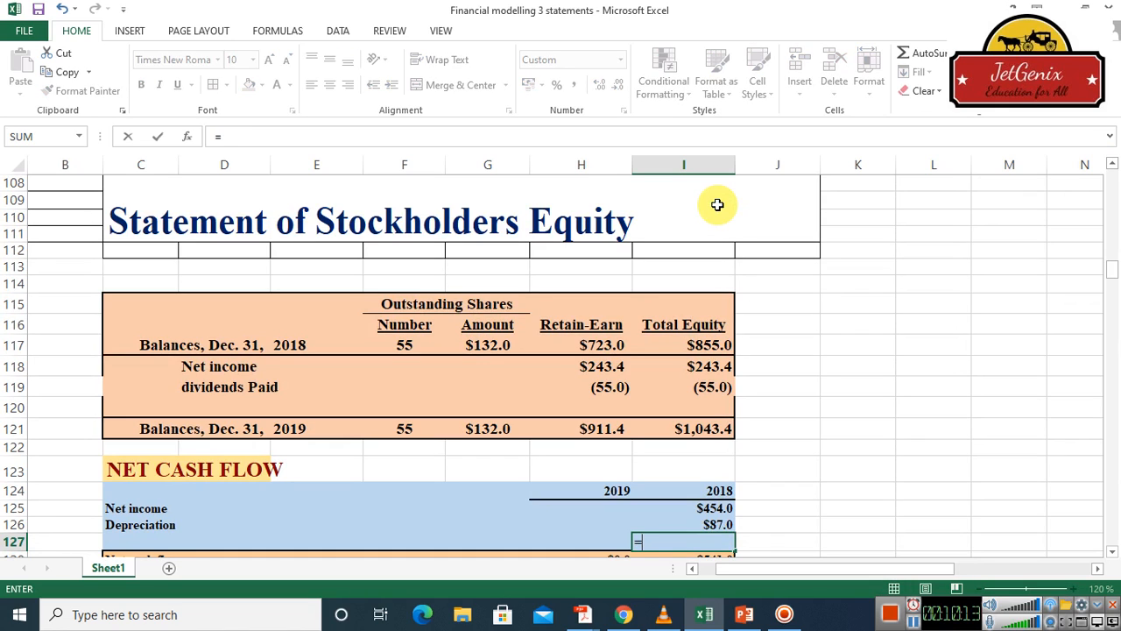
text(sum)
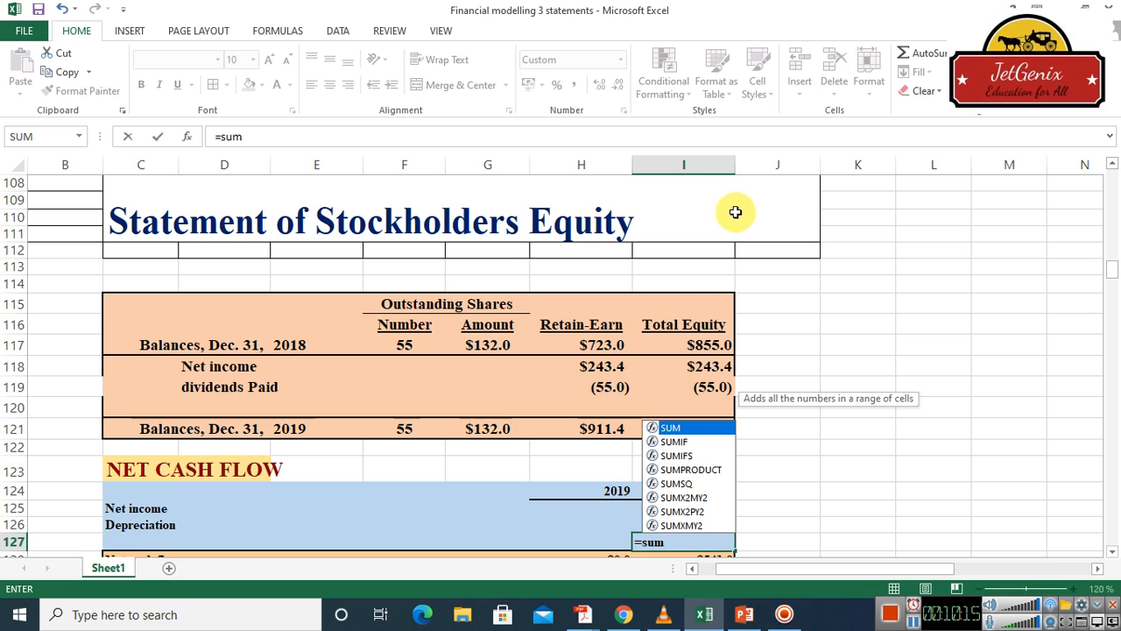
double_click(675, 427)
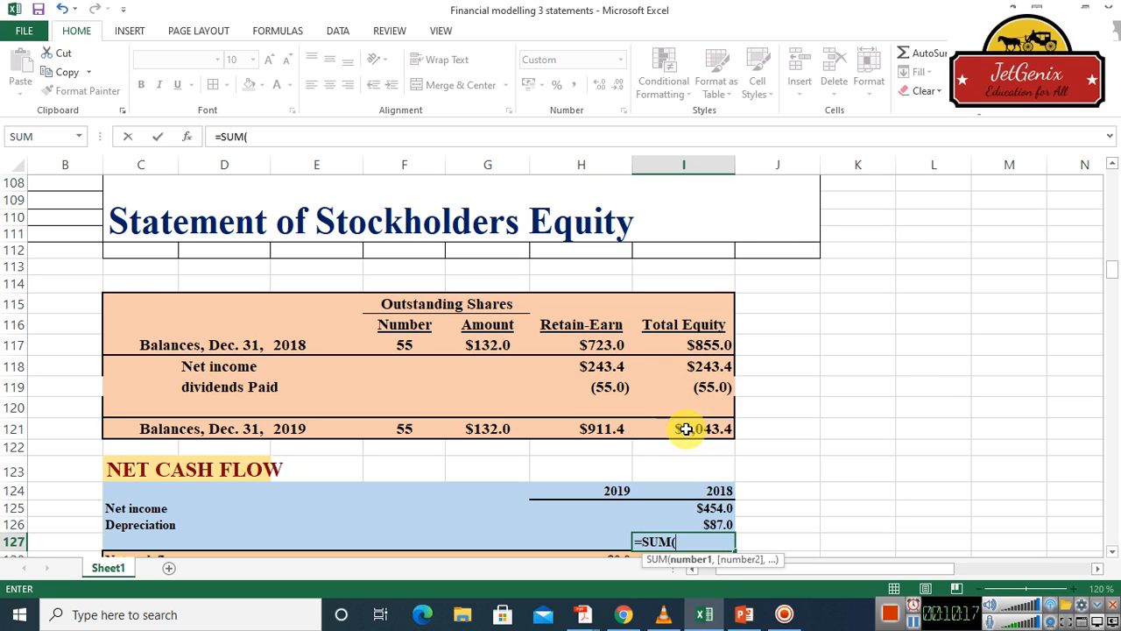
drag(716, 503, 724, 521)
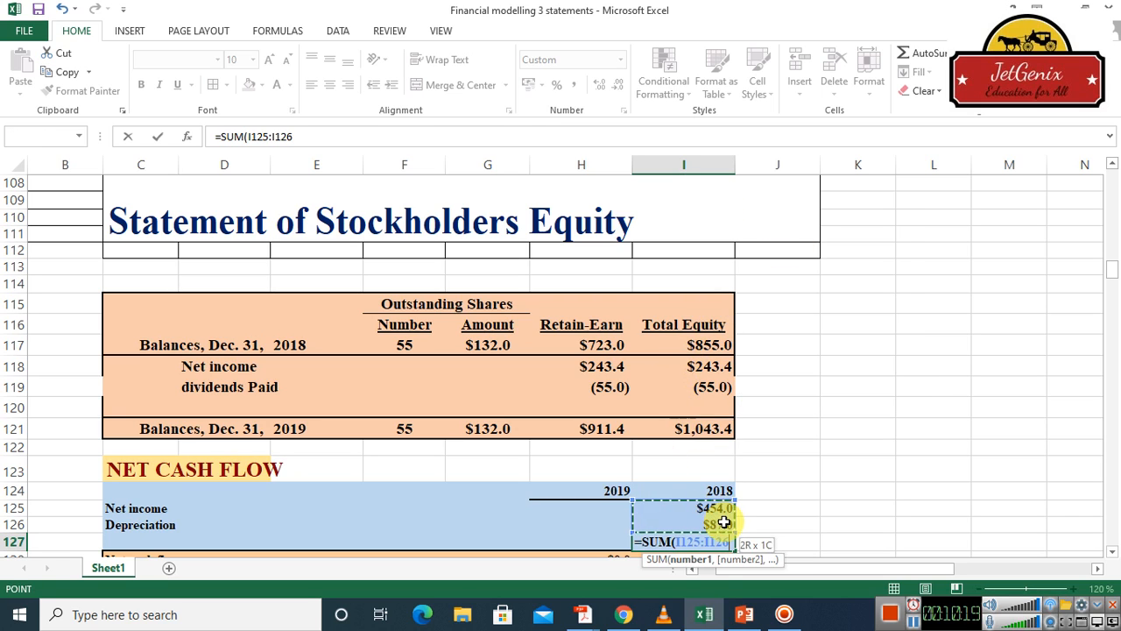
key(Return)
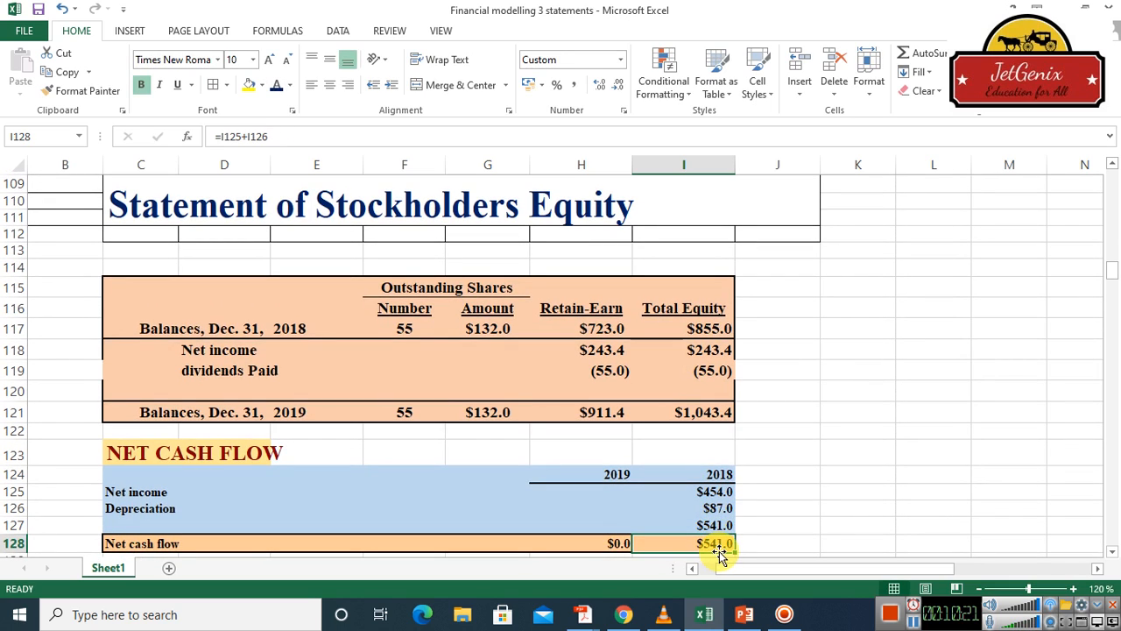
Clear the 2019 net cash flow cell H128 and link the 2019 net income in H125 to H79 in the income statement
click(613, 544)
key(Delete)
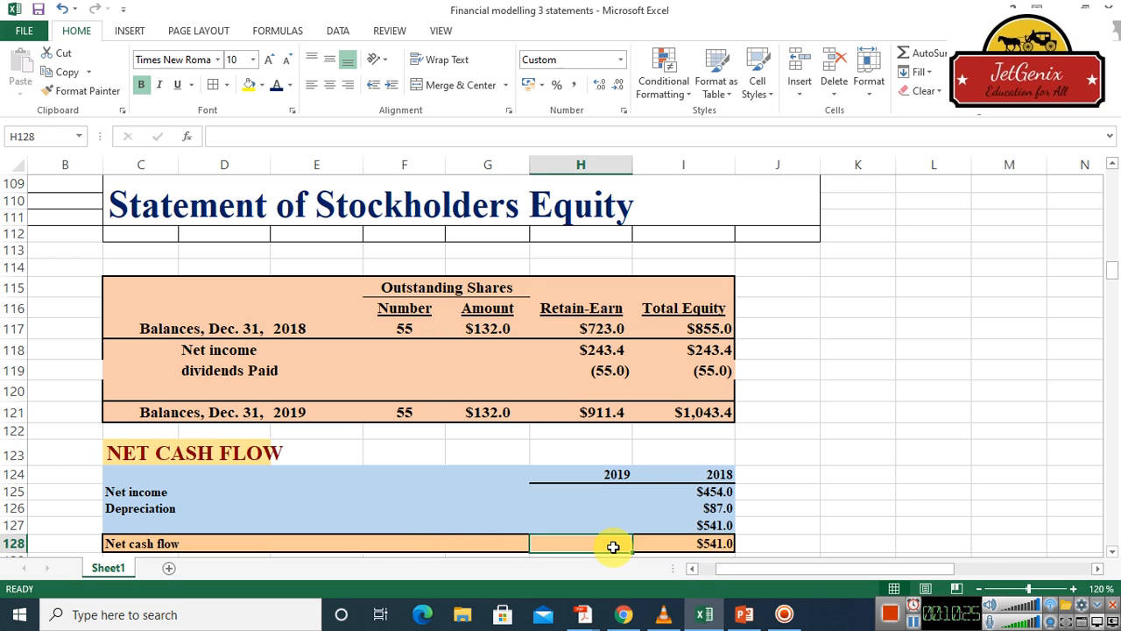
click(608, 493)
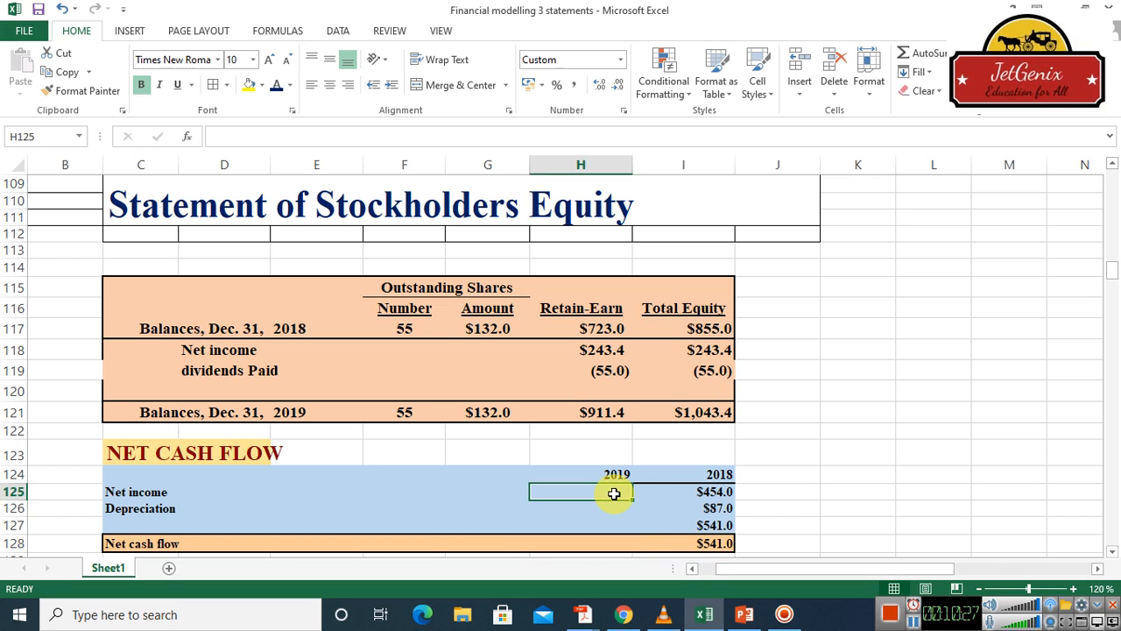
double_click(616, 494)
text(=)
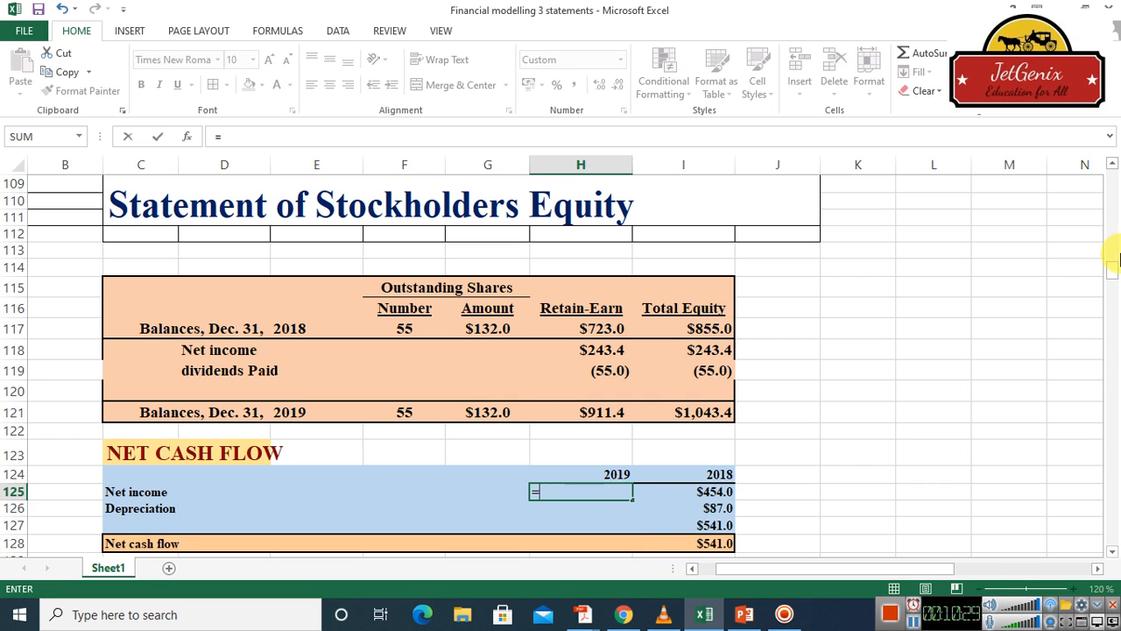
scroll(1113, 165, up, 6)
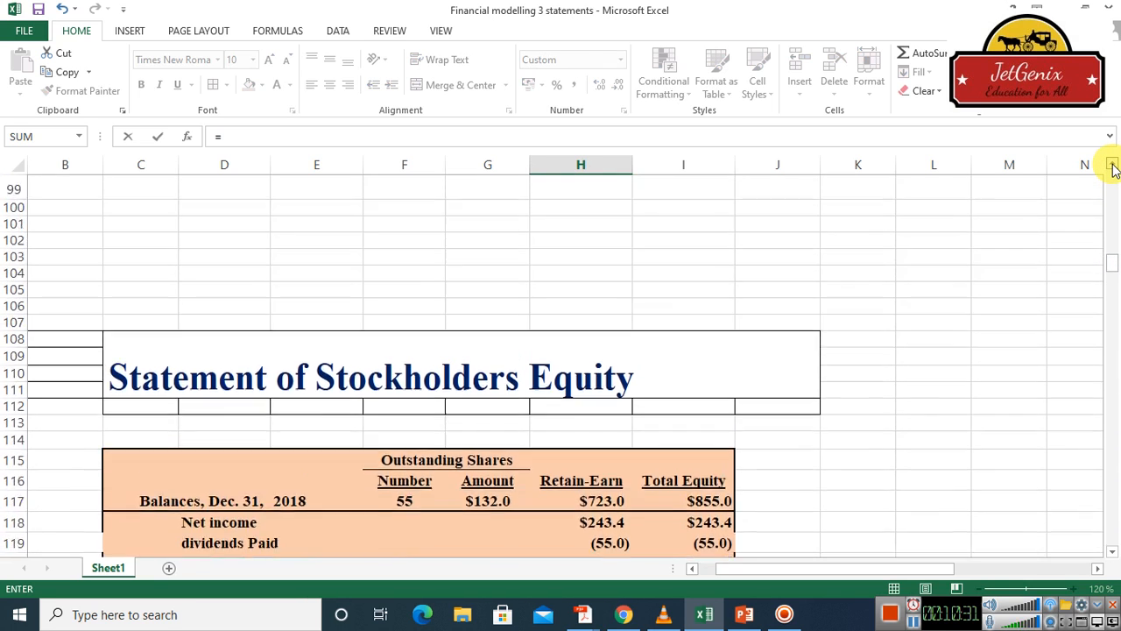
scroll(1112, 169, up, 8)
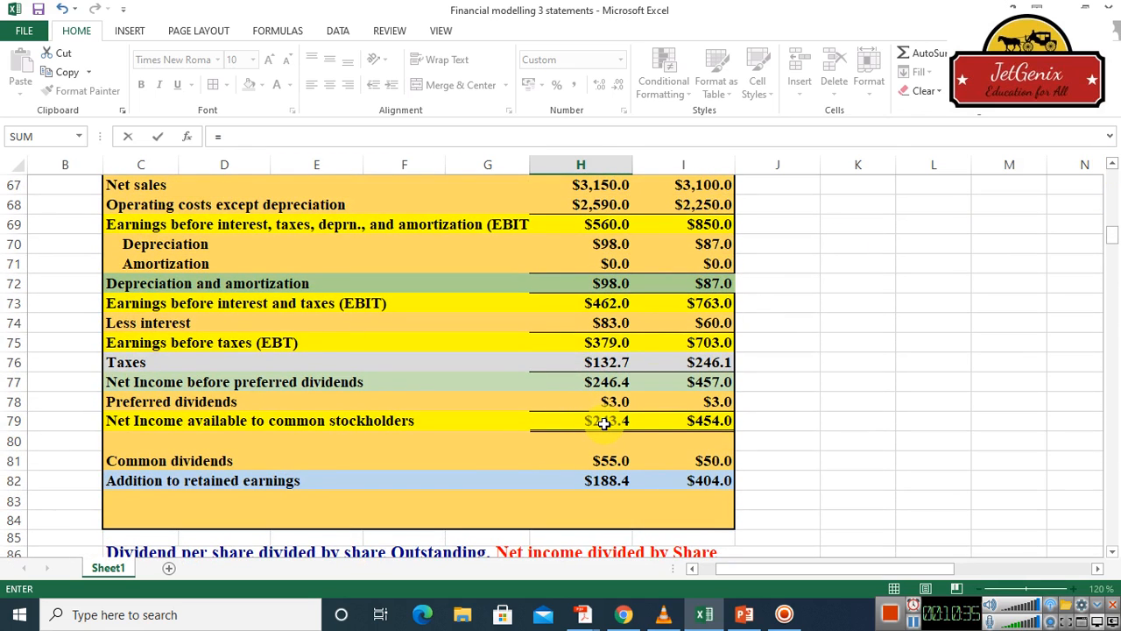
click(1113, 164)
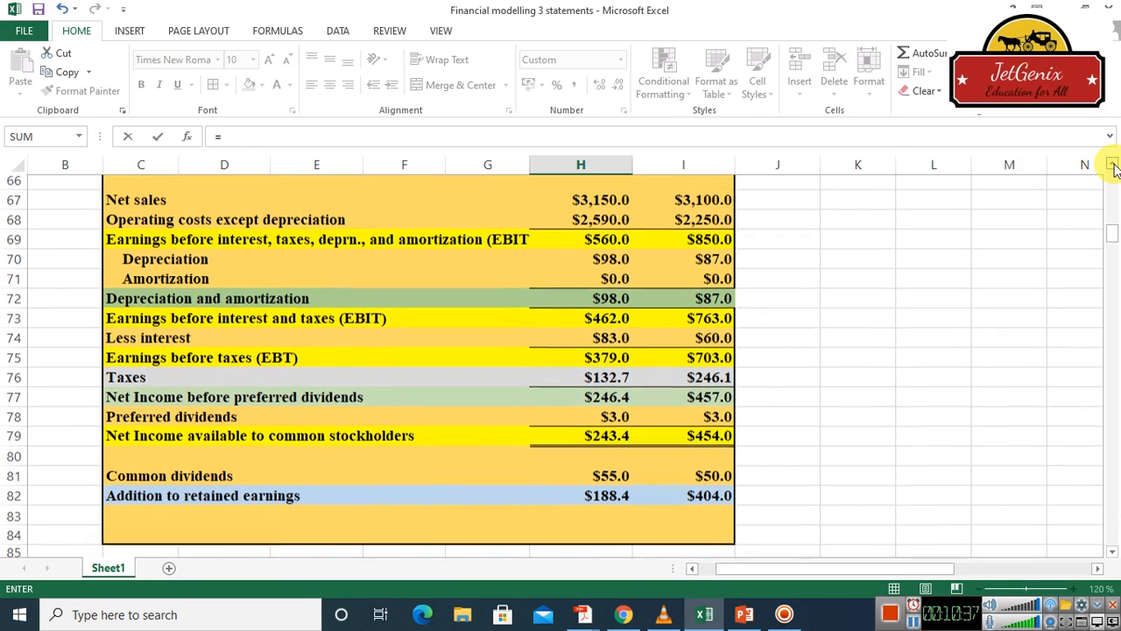
click(1113, 164)
click(1113, 165)
click(1112, 164)
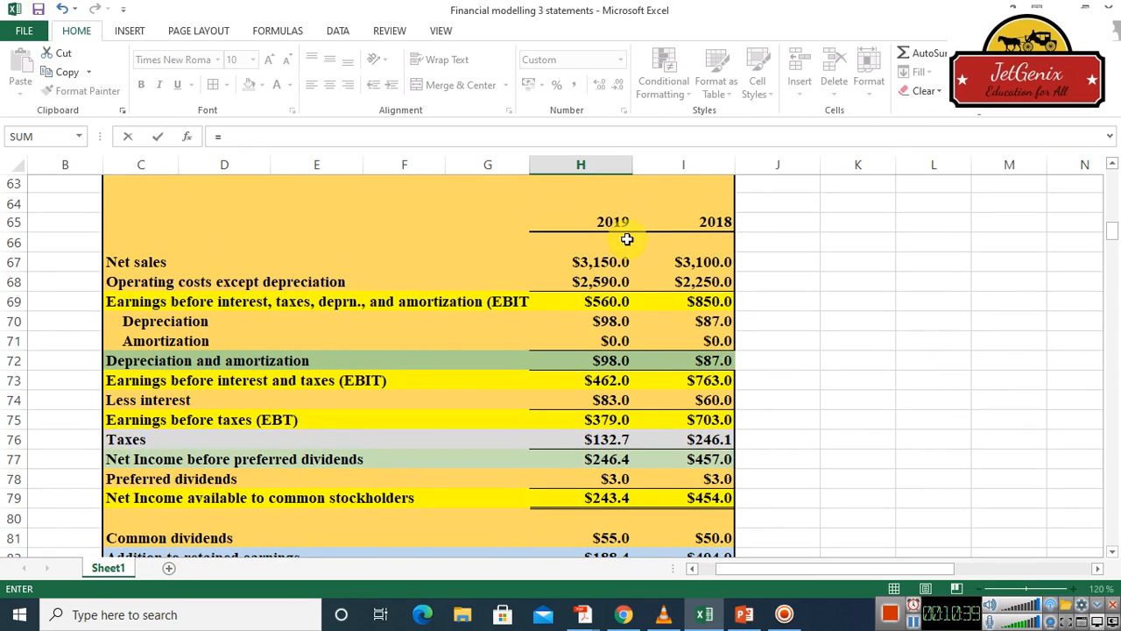
click(605, 498)
key(Return)
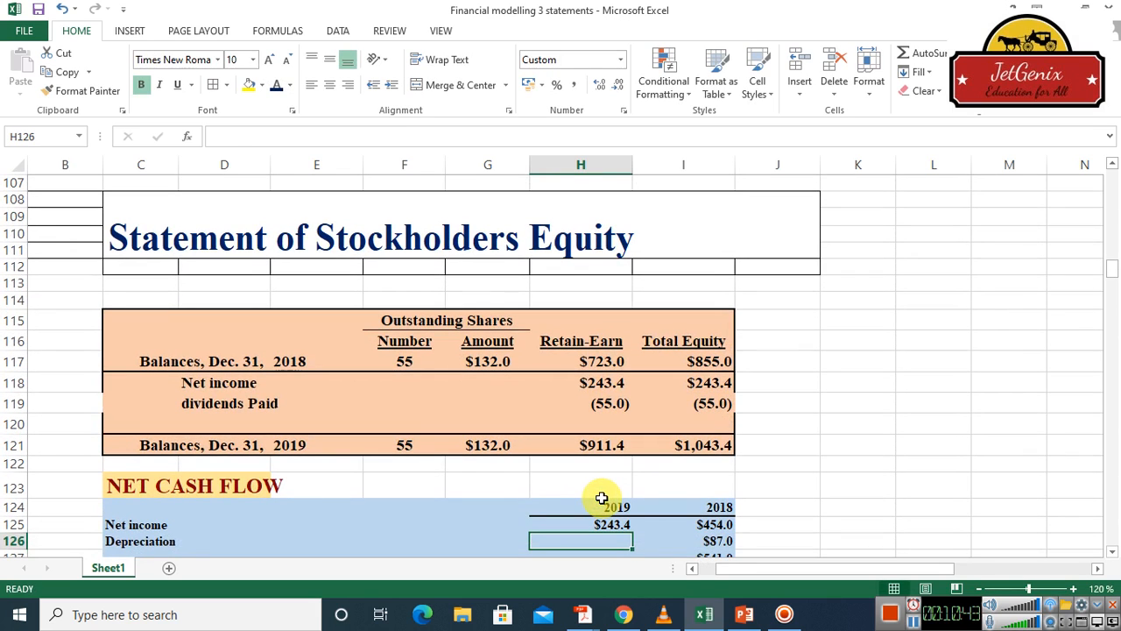
Link the 2019 depreciation in H126 of the Net Cash Flow table to the income statement's depreciation in H70
text(=)
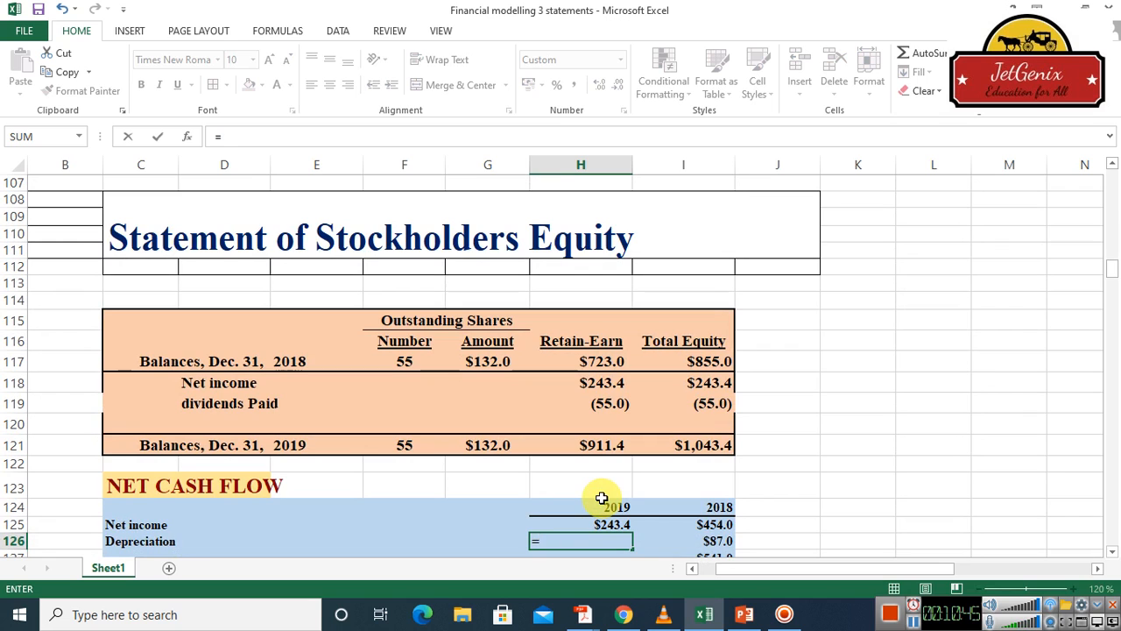
click(1112, 165)
drag(1112, 164, 1112, 165)
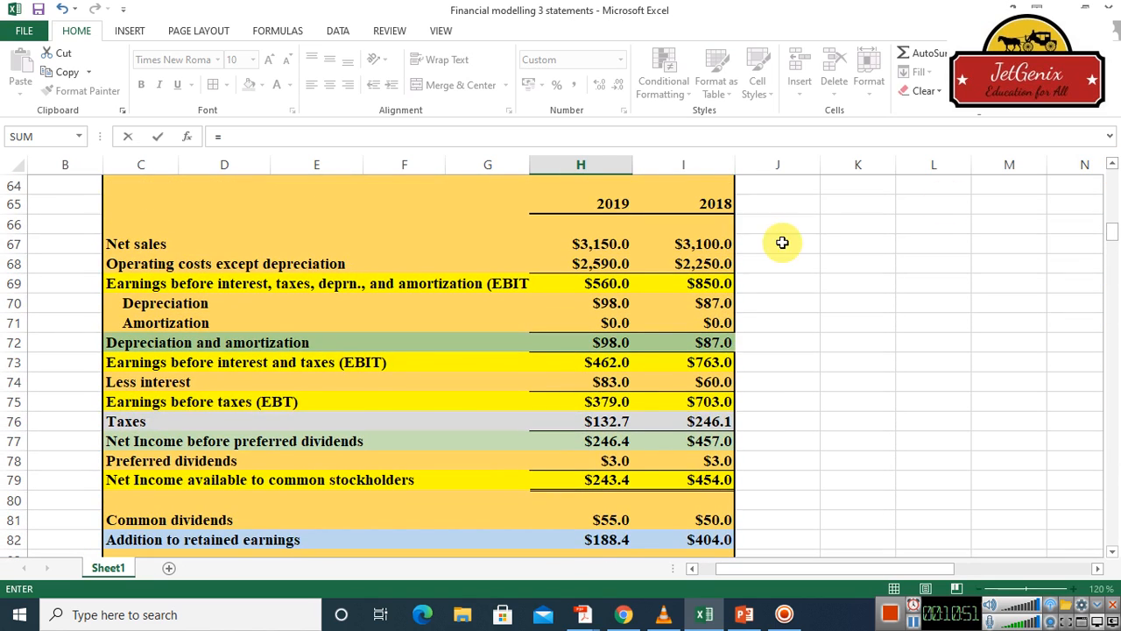
click(612, 303)
key(Return)
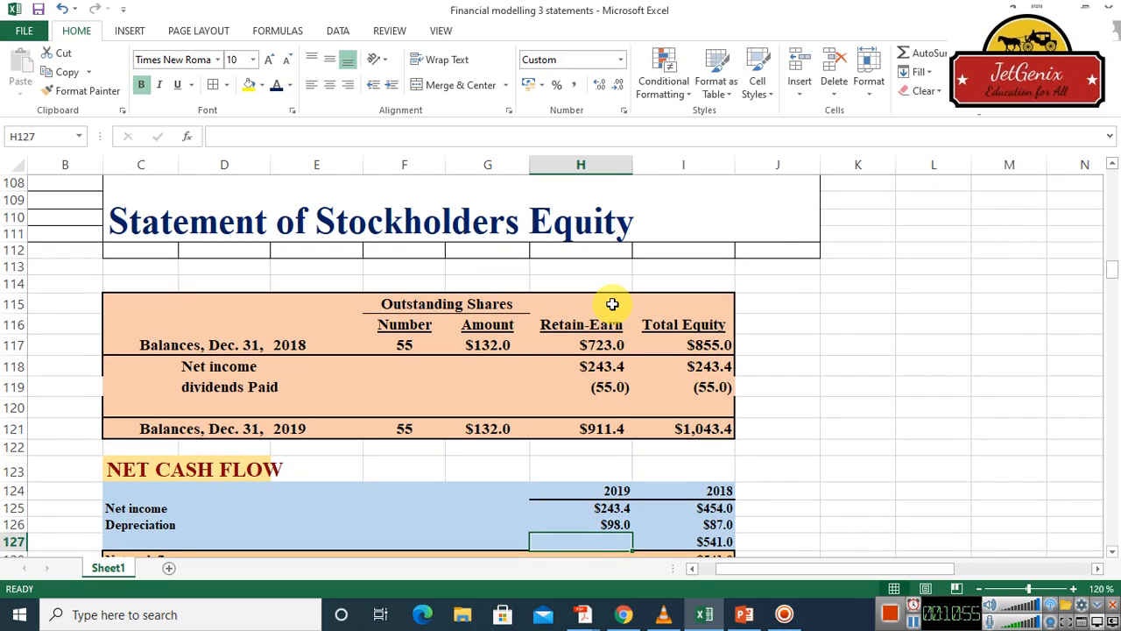
Try totalling 2019 net income and depreciation in H127 with a SUM over H125:H126
text(=sum)
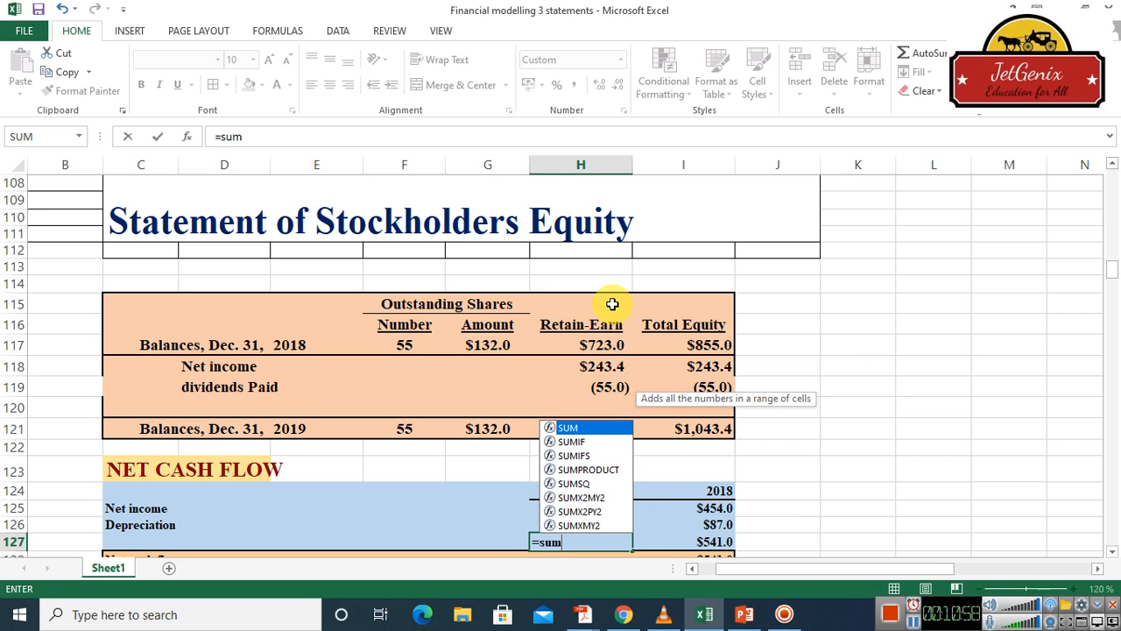
double_click(589, 423)
drag(608, 508, 611, 522)
key(Return)
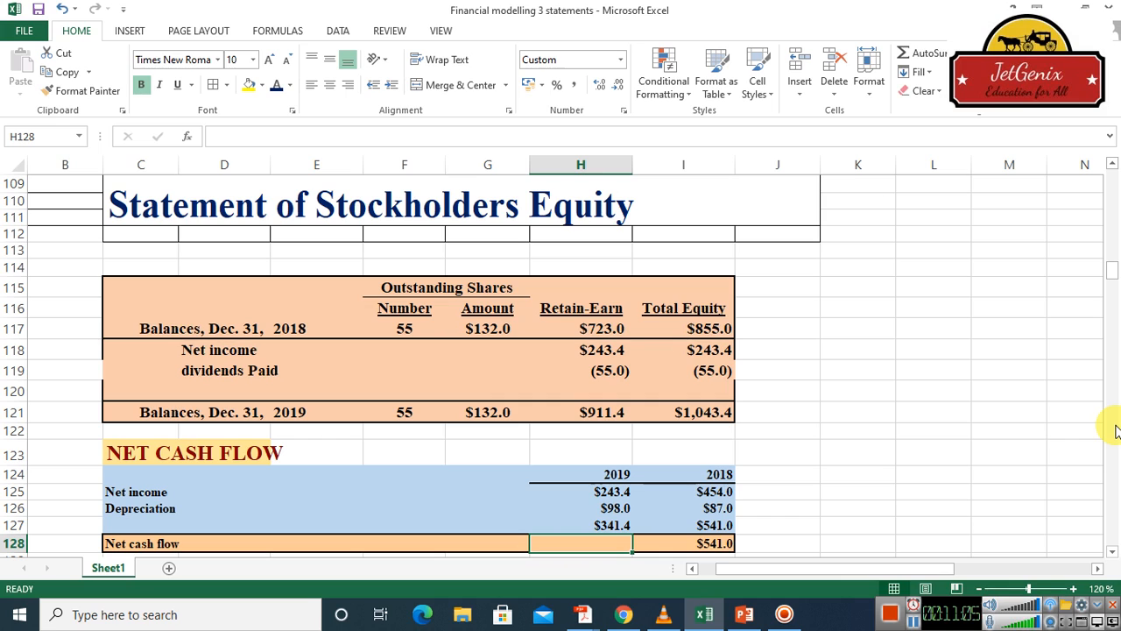
Delete the SUM formulas from H127 and I127 in the row above Net cash flow
click(611, 525)
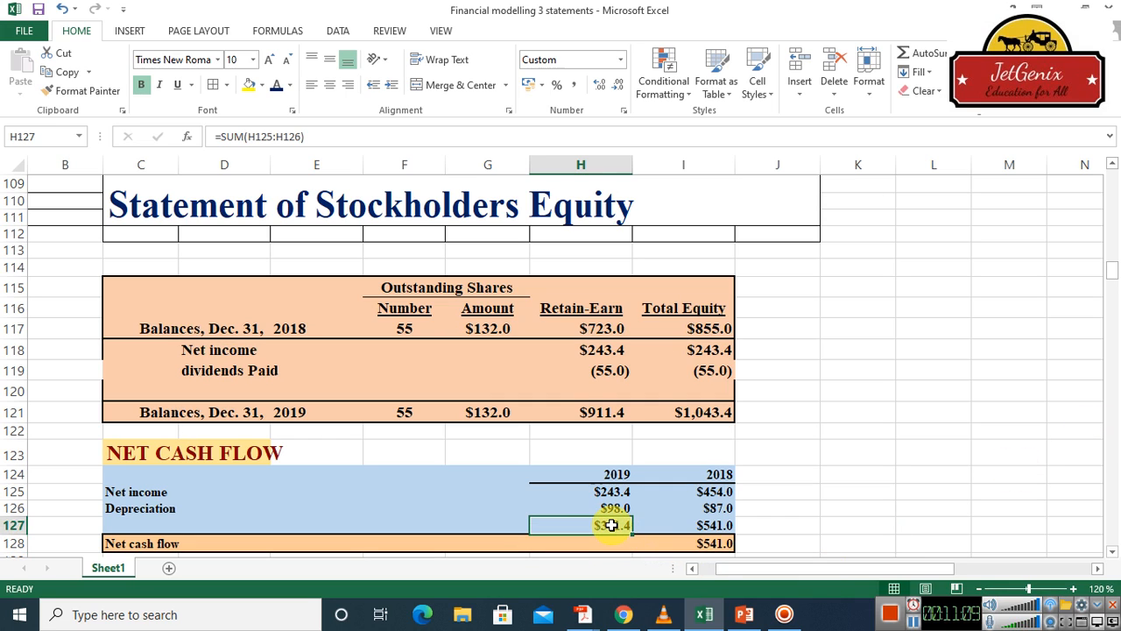
key(Delete)
key(Right)
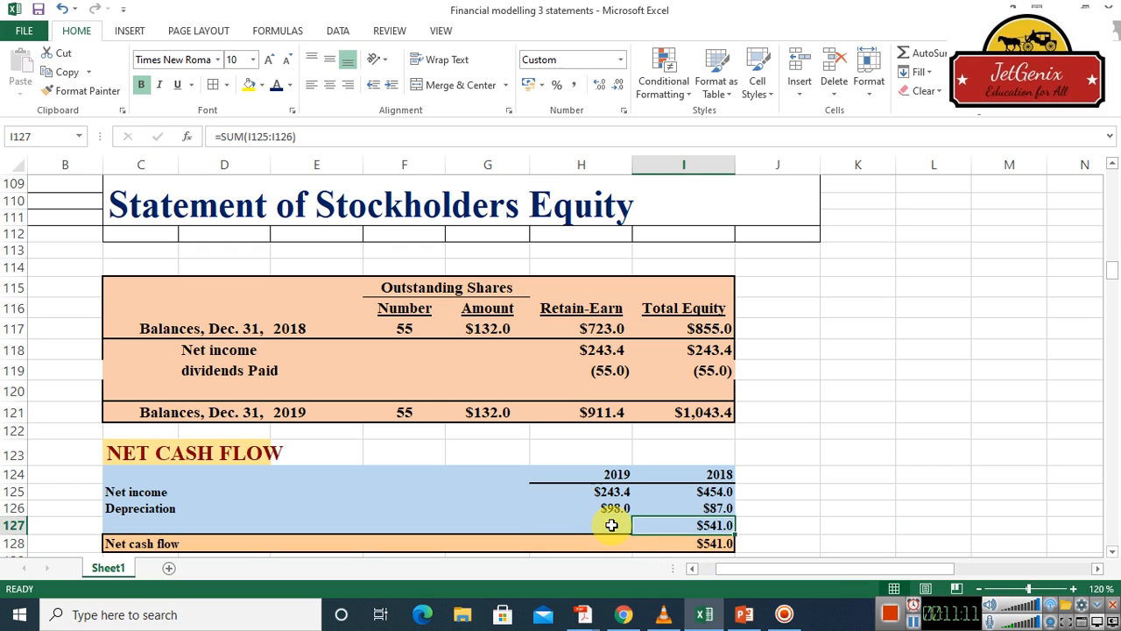
key(Delete)
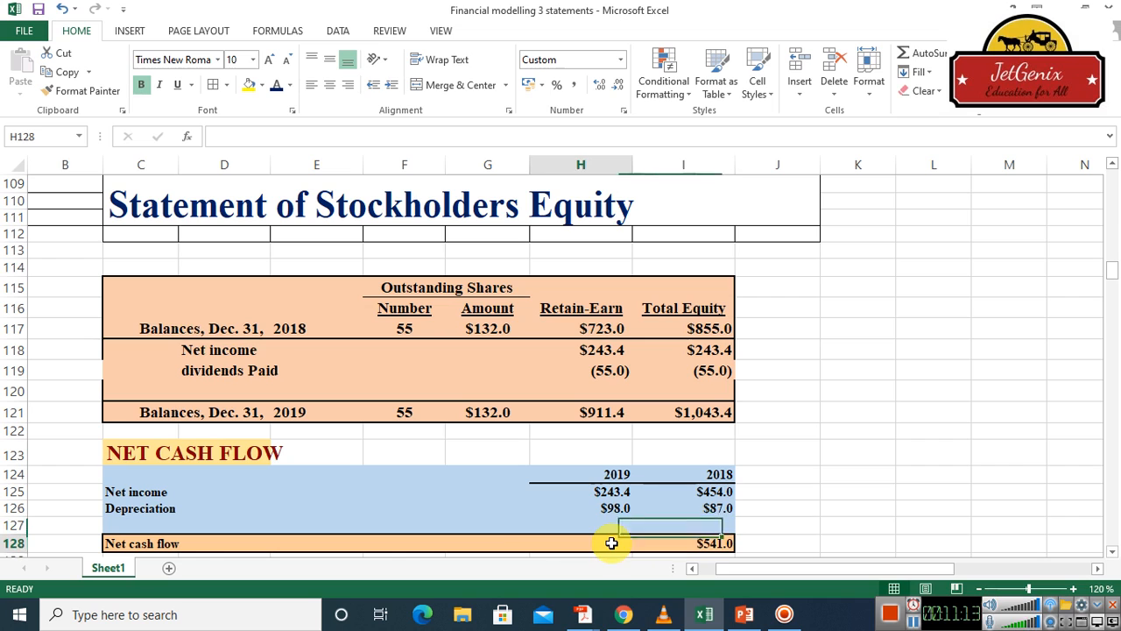
Calculate the 2019 net cash flow in H128 with a SUM over H125:H126
click(612, 544)
text(=sum)
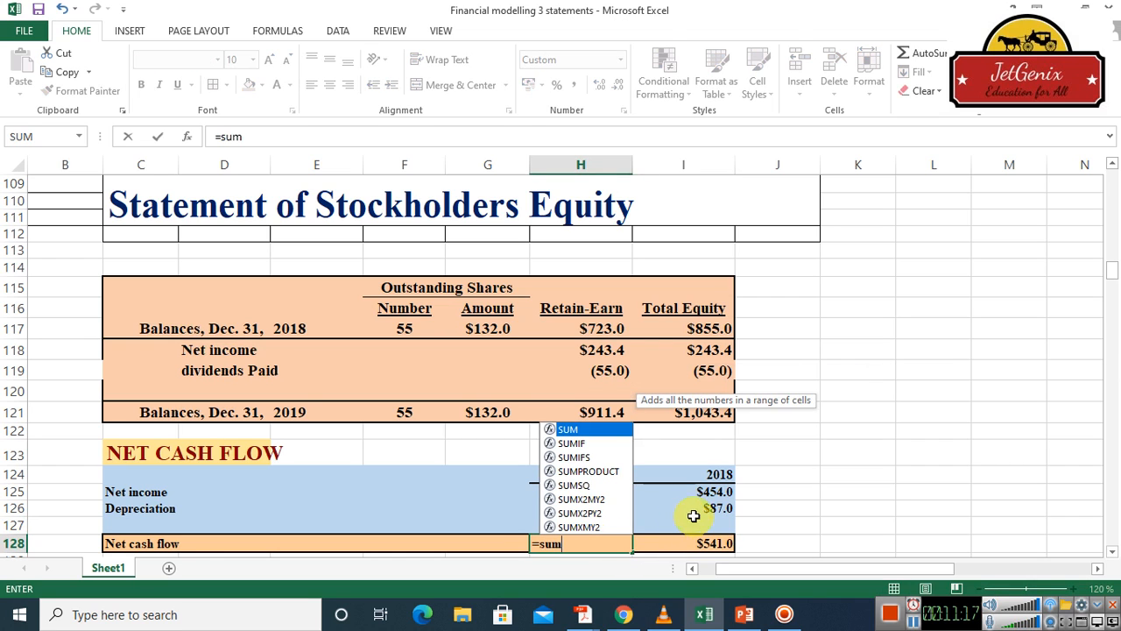
double_click(591, 428)
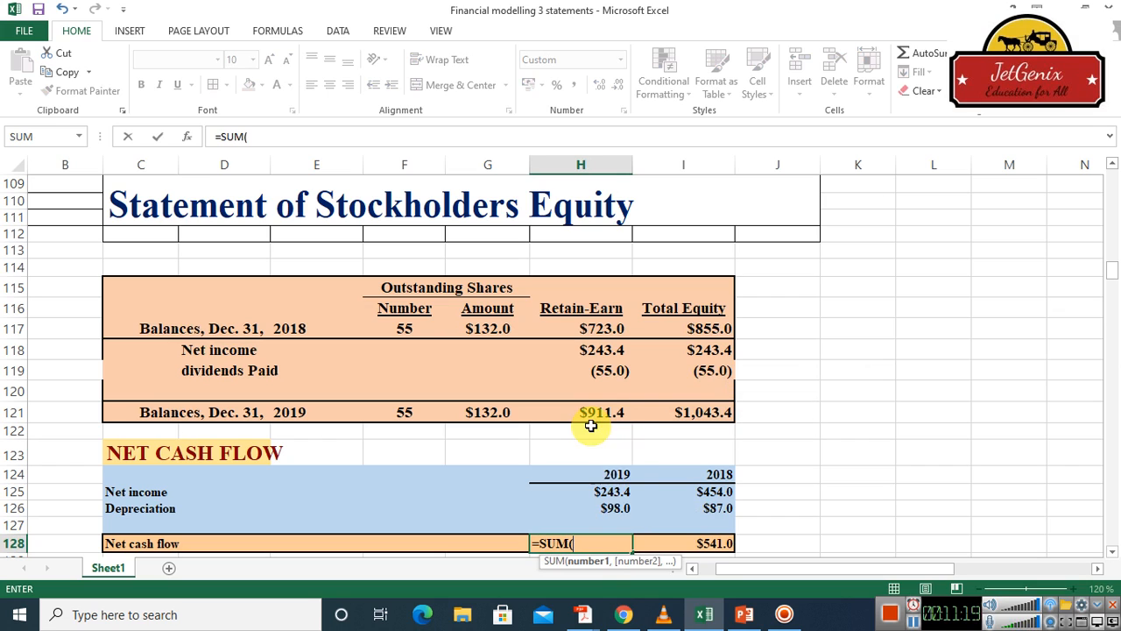
drag(615, 493, 616, 505)
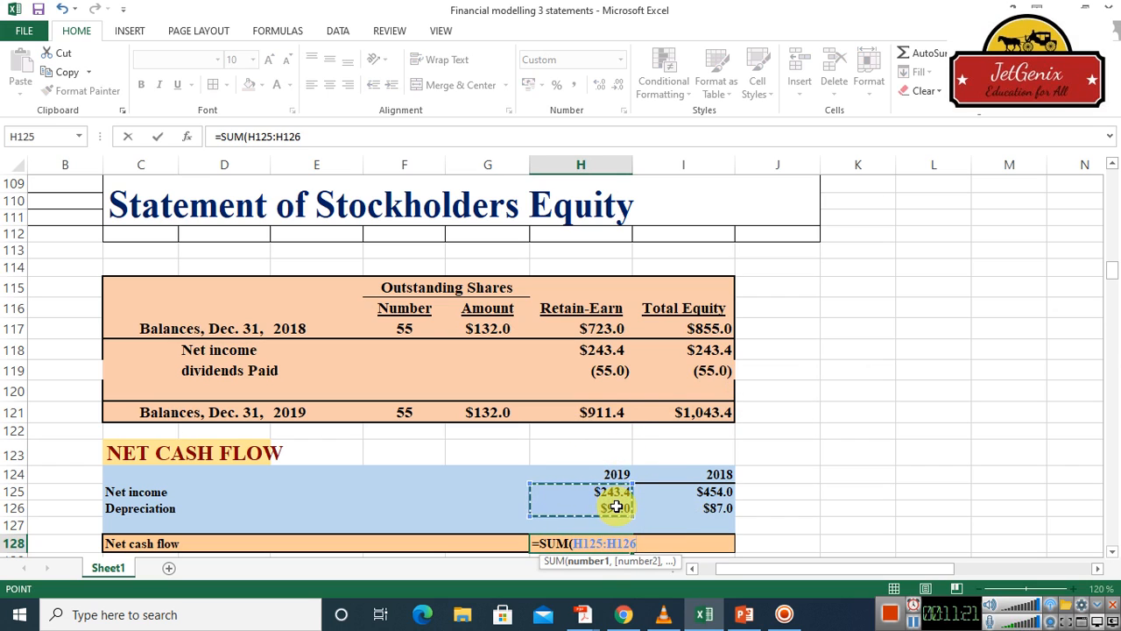
key(Return)
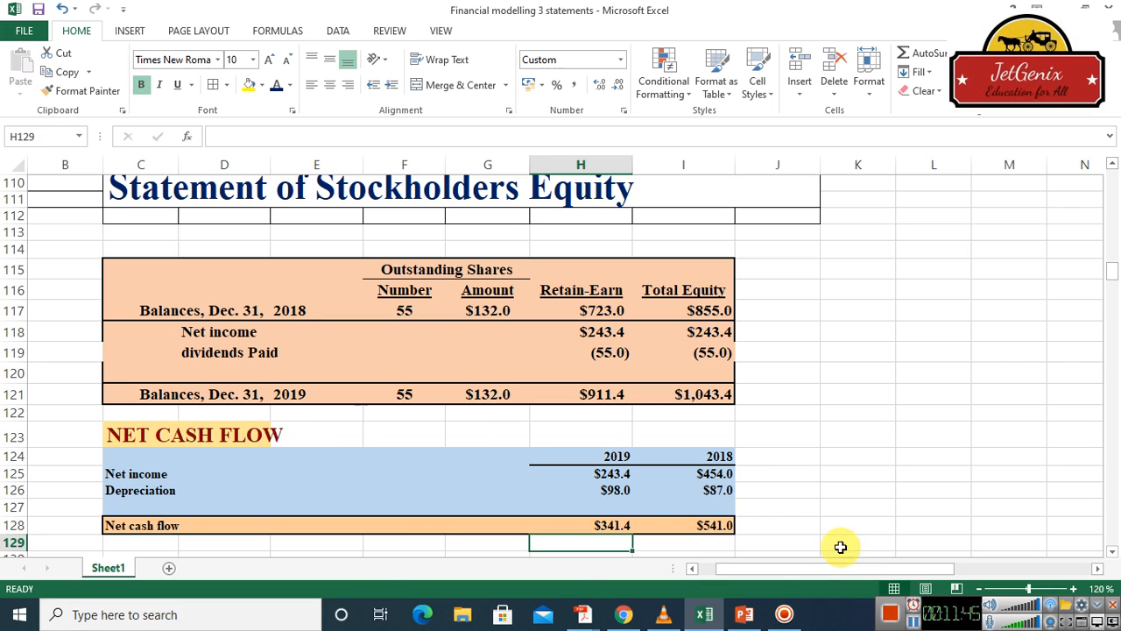
Switch to the financial modelling presentation in PowerPoint
click(744, 614)
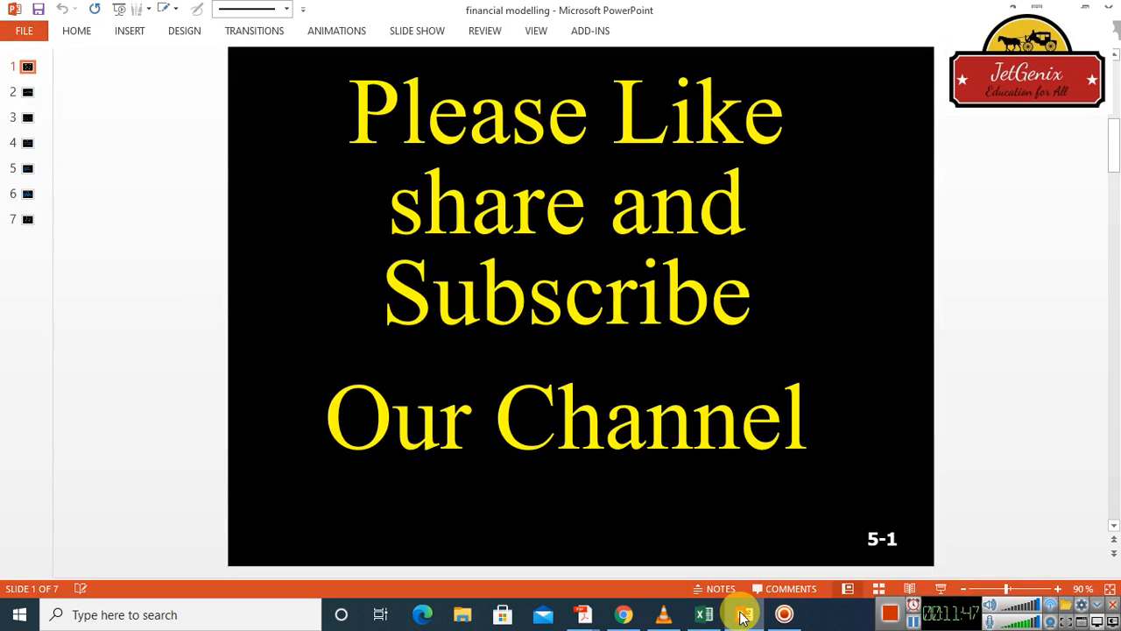